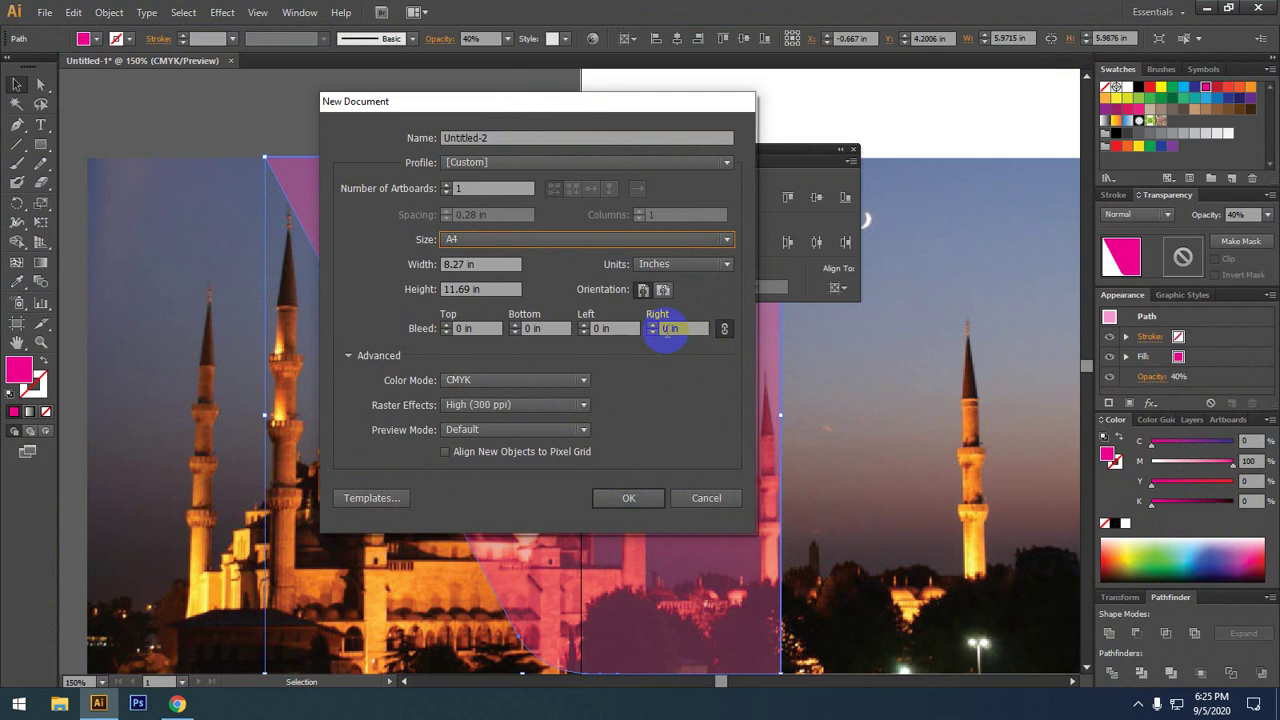
- Create the new A4 portrait document in inches with CMYK colour and 300 ppi raster effects
{"action": "left_click", "coordinate": [628, 497]}
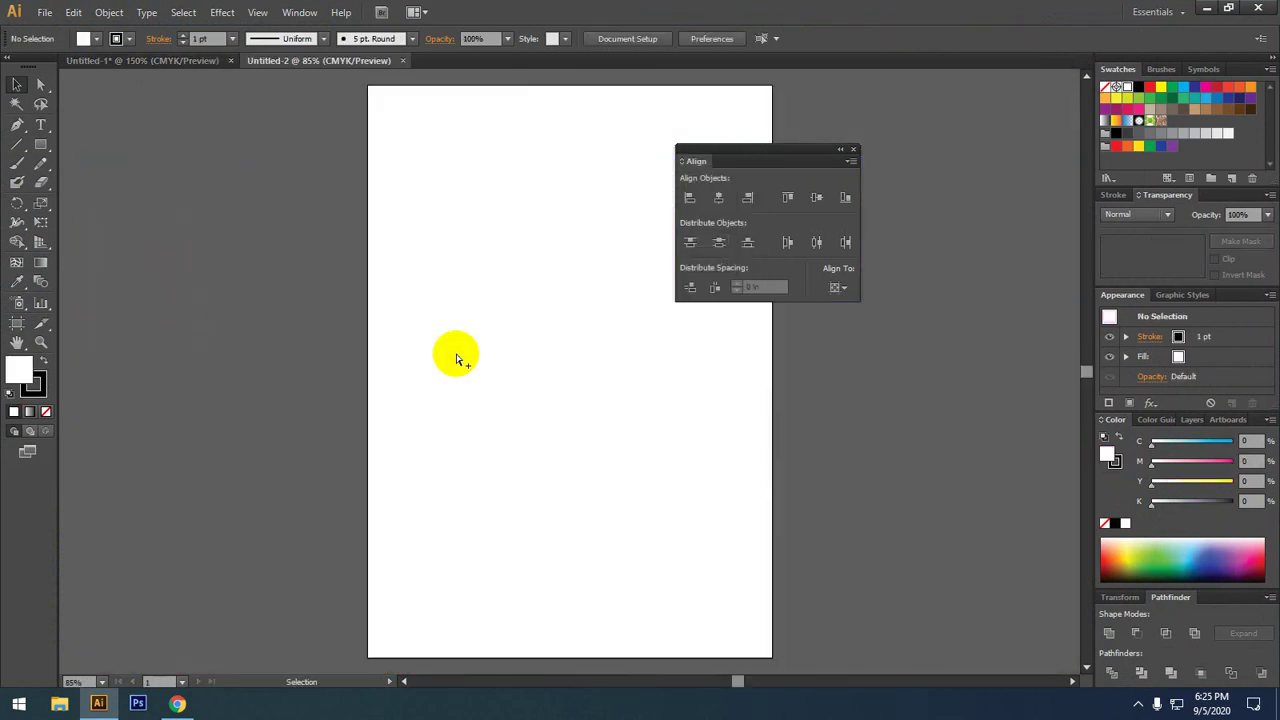
{"action": "key", "text": "ctrl+minus"}
{"action": "left_click_drag", "start_coordinate": [612, 332], "coordinate": [512, 360]}
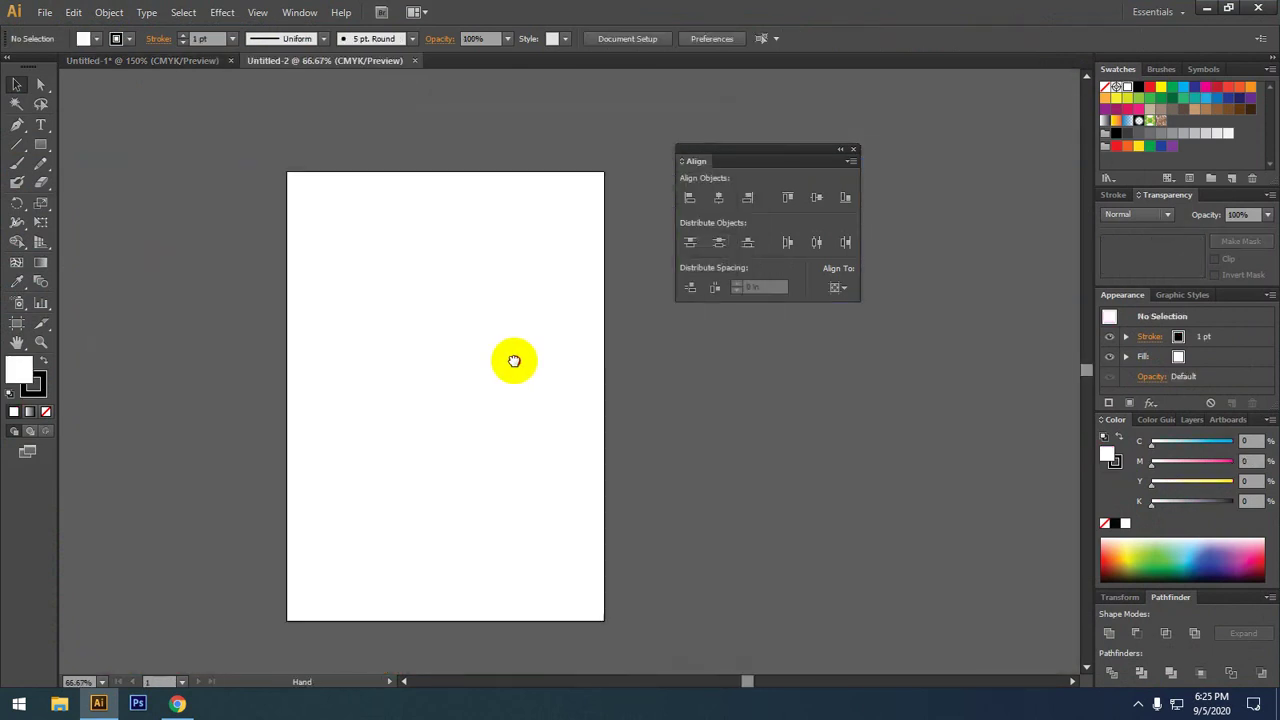
- Enlarge the artboard to about 17.39 by 12.7 in and close the floating Align panel
{"action": "left_click", "coordinate": [17, 323]}
{"action": "left_click_drag", "start_coordinate": [604, 396], "coordinate": [865, 398]}
{"action": "left_click_drag", "start_coordinate": [748, 171], "coordinate": [782, 169]}
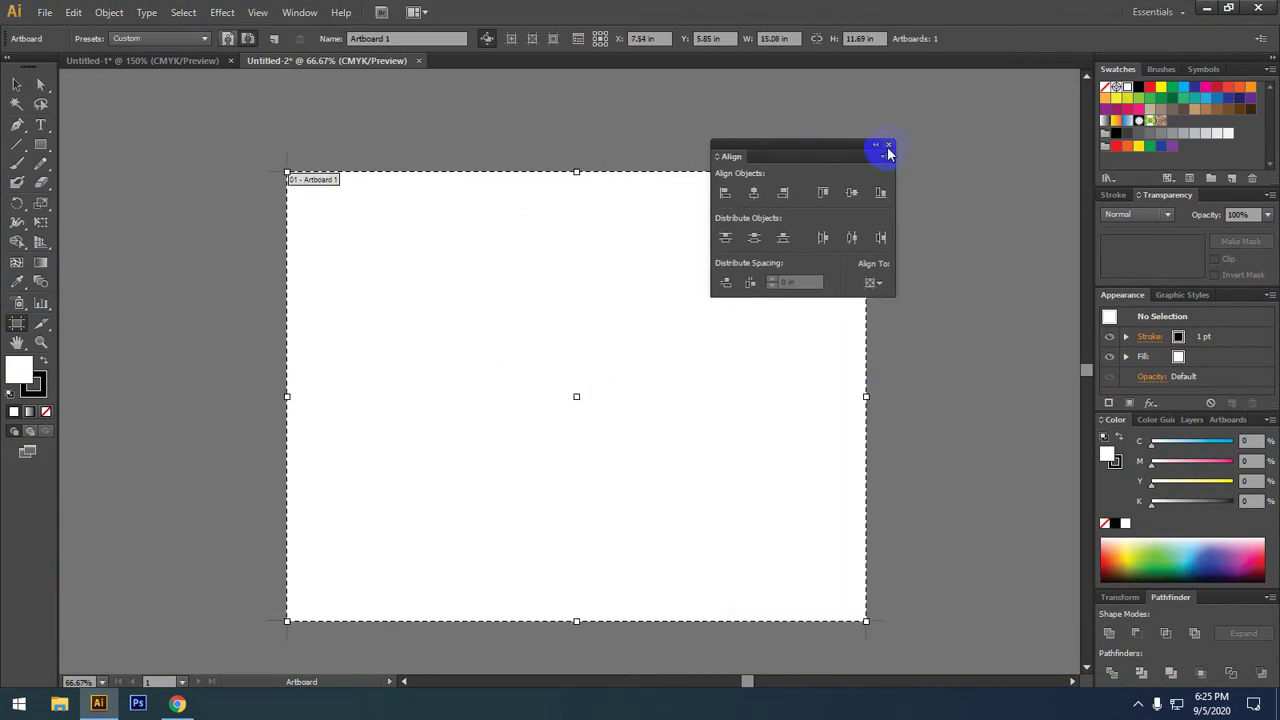
{"action": "left_click", "coordinate": [887, 150]}
{"action": "left_click_drag", "start_coordinate": [288, 173], "coordinate": [198, 133]}
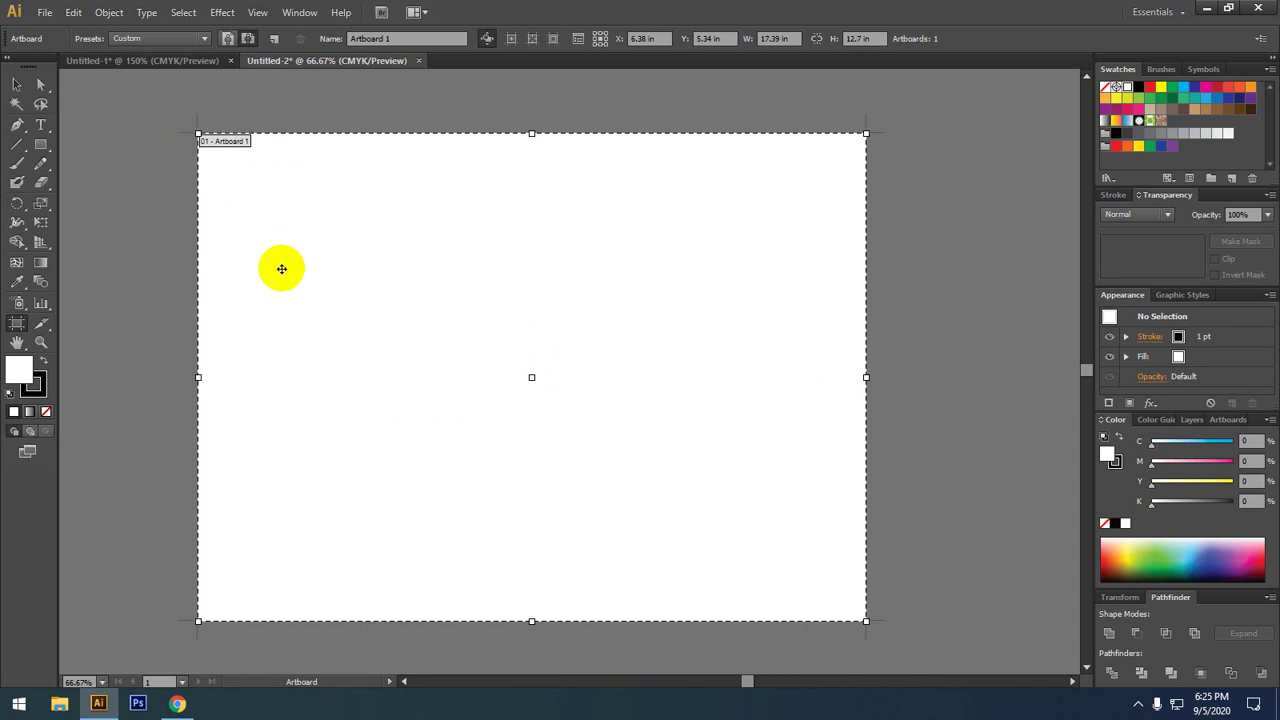
{"action": "left_click", "coordinate": [17, 85]}
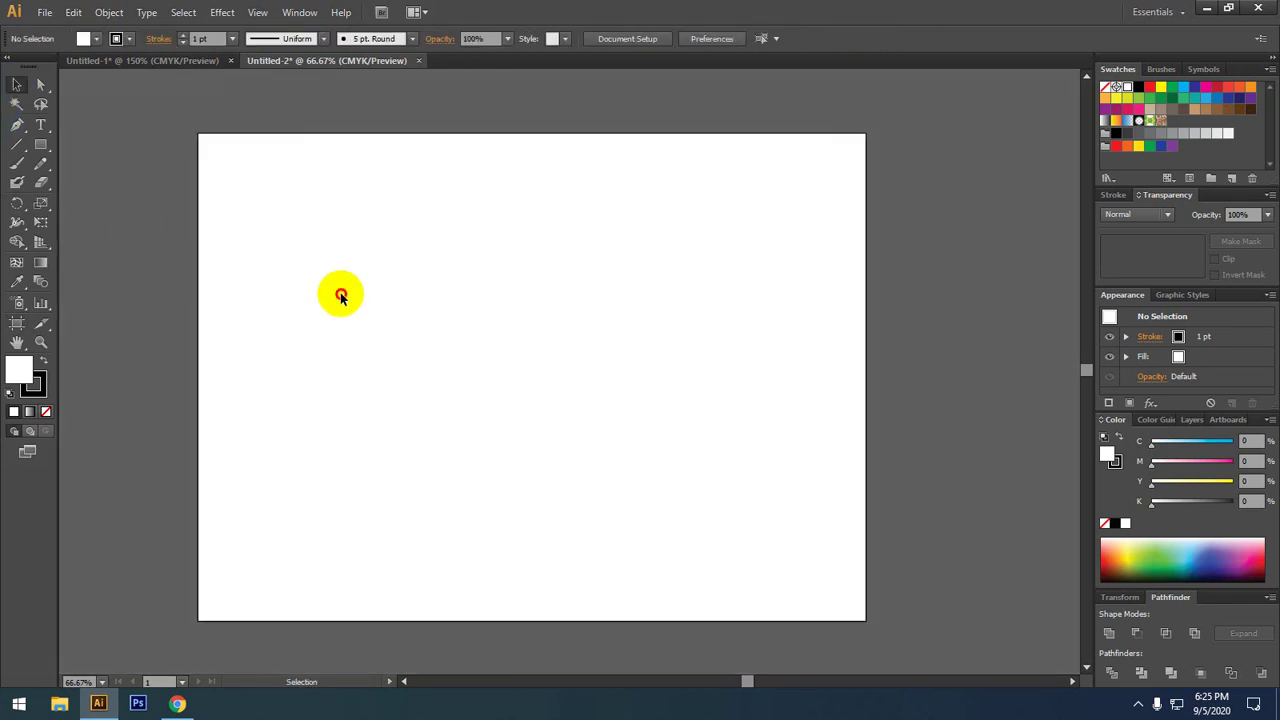
{"action": "left_click_drag", "start_coordinate": [237, 286], "coordinate": [297, 283]}
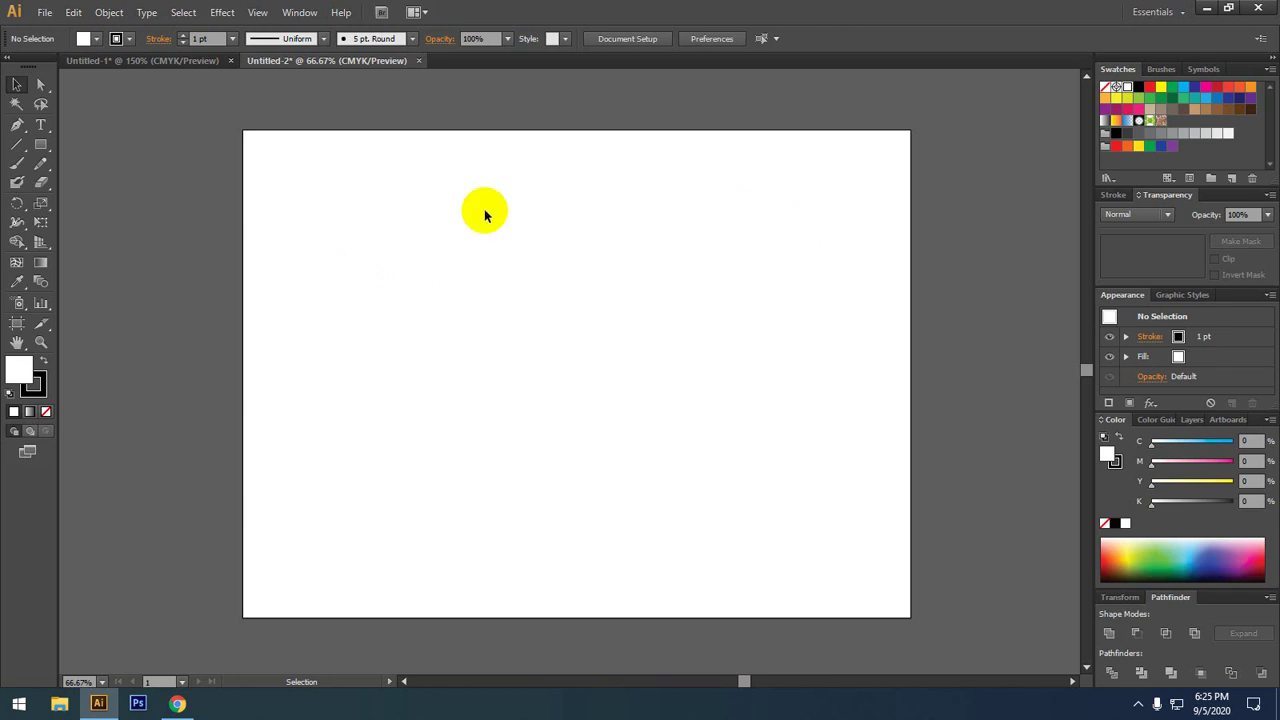
{"action": "left_click", "coordinate": [41, 144]}
{"action": "left_click", "coordinate": [596, 324]}
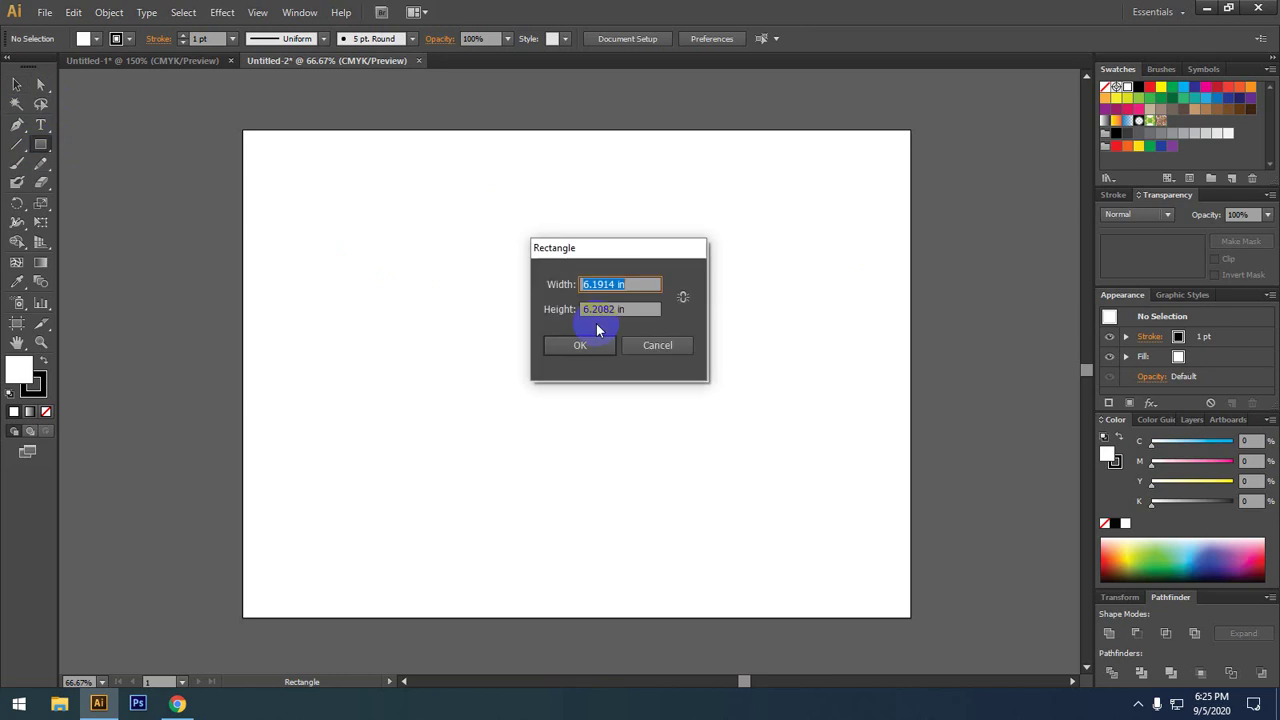
{"action": "type", "text": "4.5"}
{"action": "left_click", "coordinate": [620, 309]}
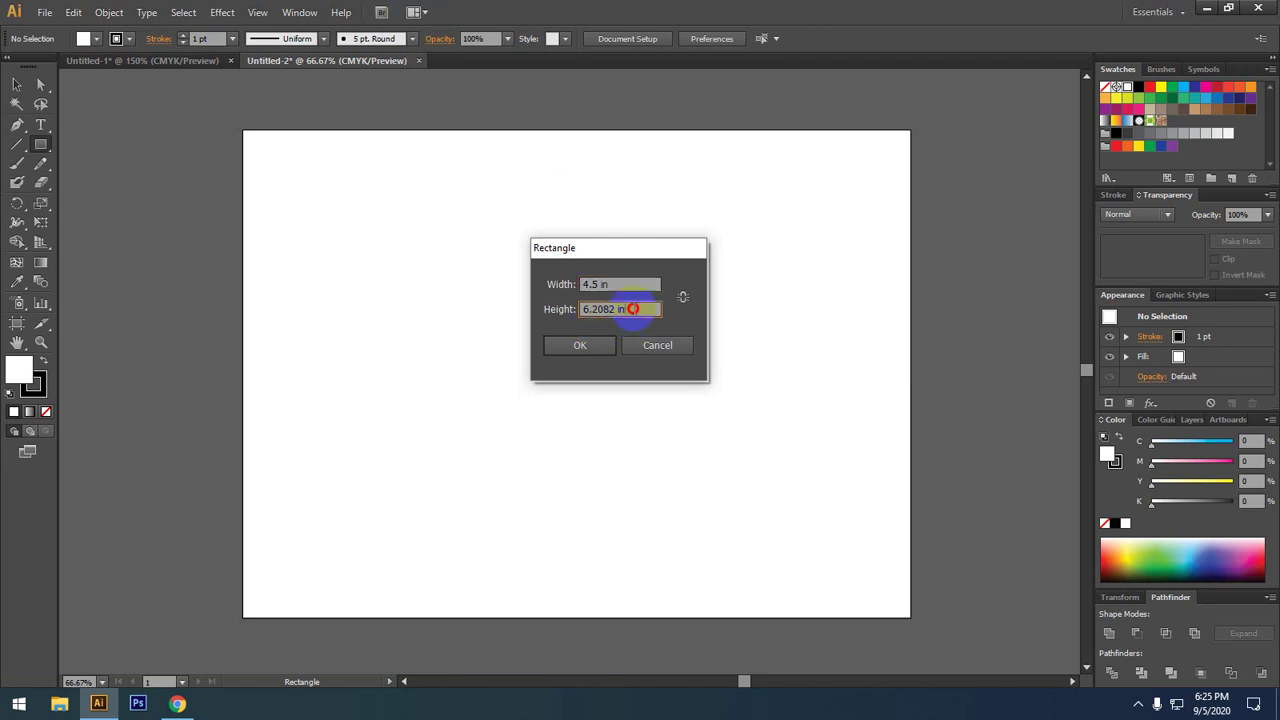
{"action": "type", "text": "10"}
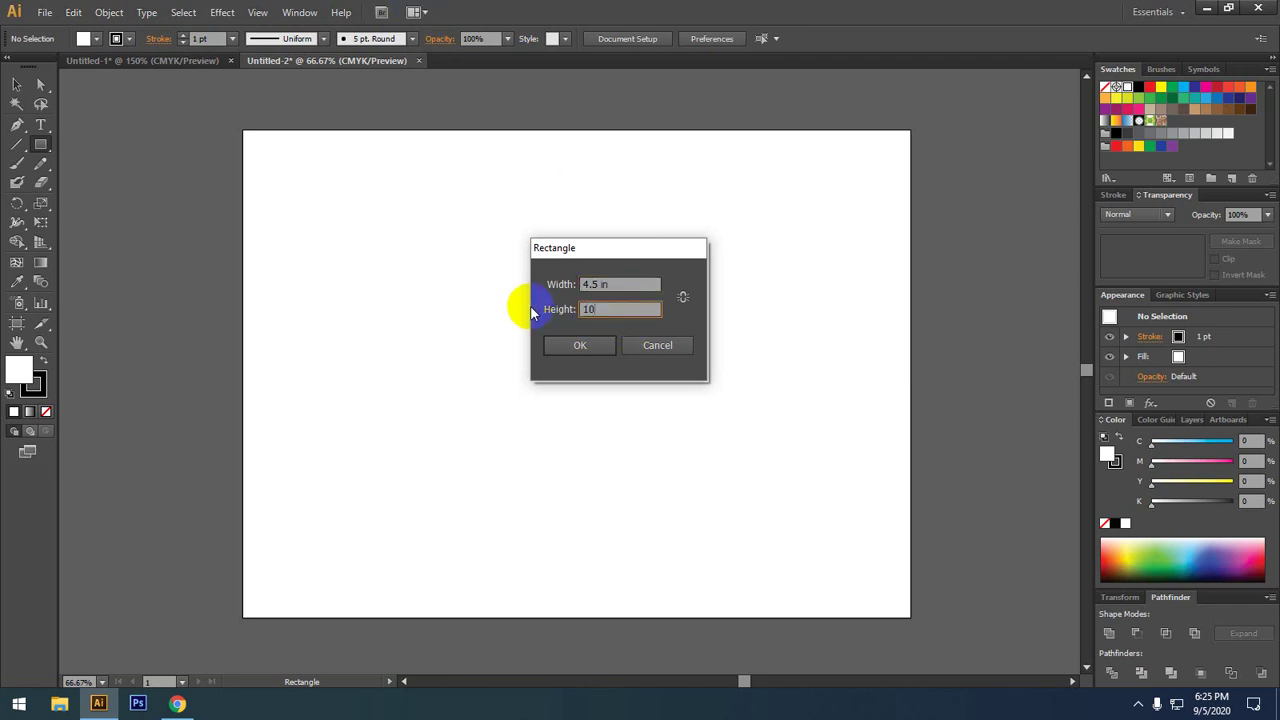
{"action": "key", "text": "Return"}
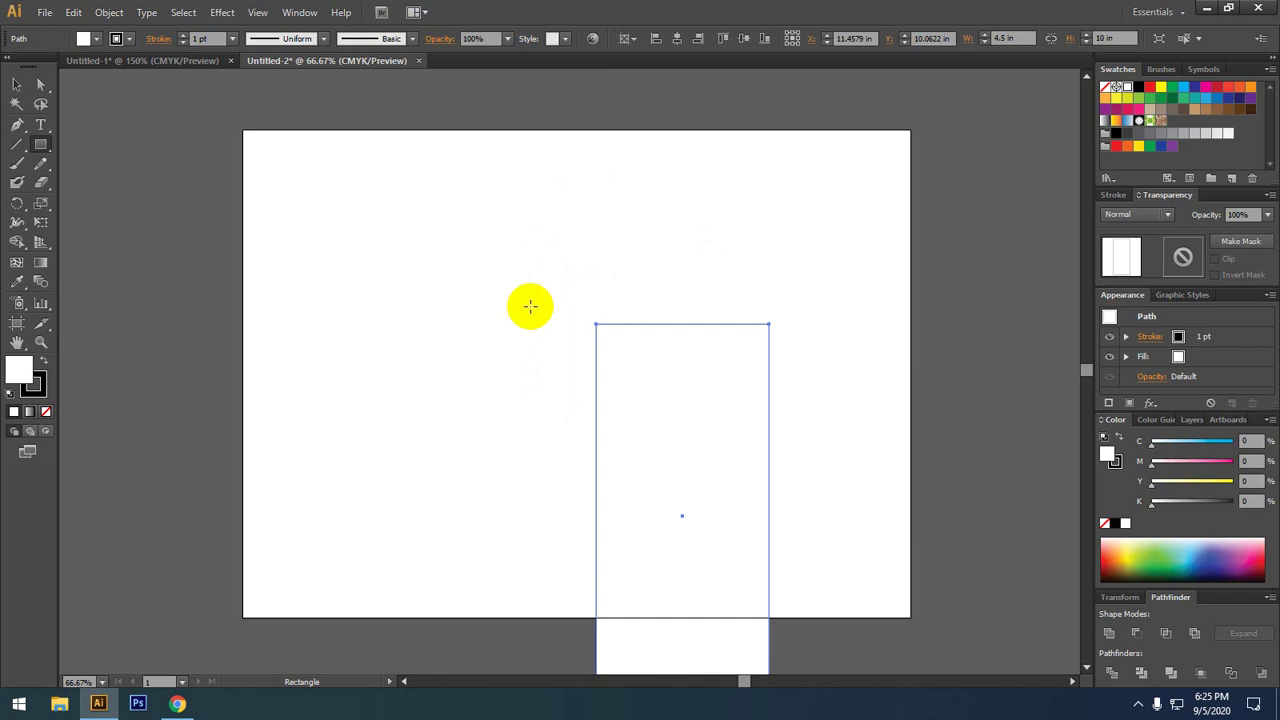
{"action": "left_click", "coordinate": [16, 84]}
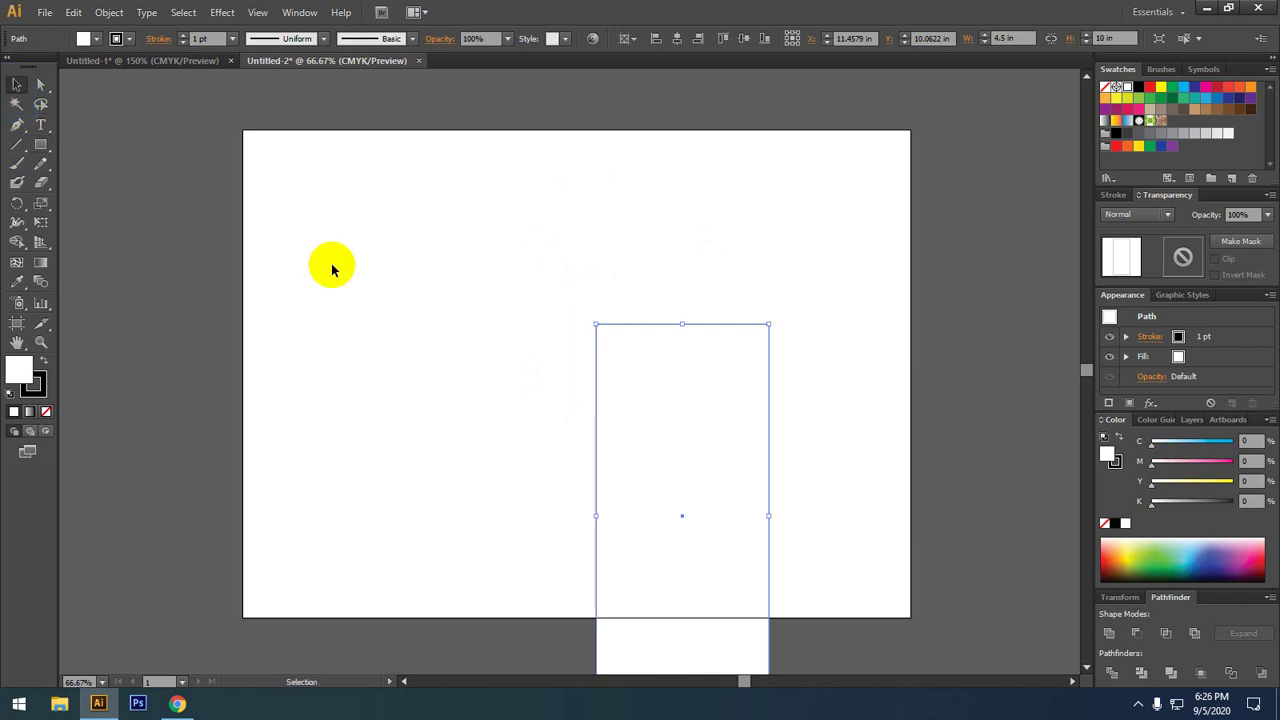
{"action": "scroll", "coordinate": [603, 370], "scroll_direction": "down", "scroll_amount": 2}
{"action": "scroll", "coordinate": [632, 418], "scroll_direction": "up", "scroll_amount": 2}
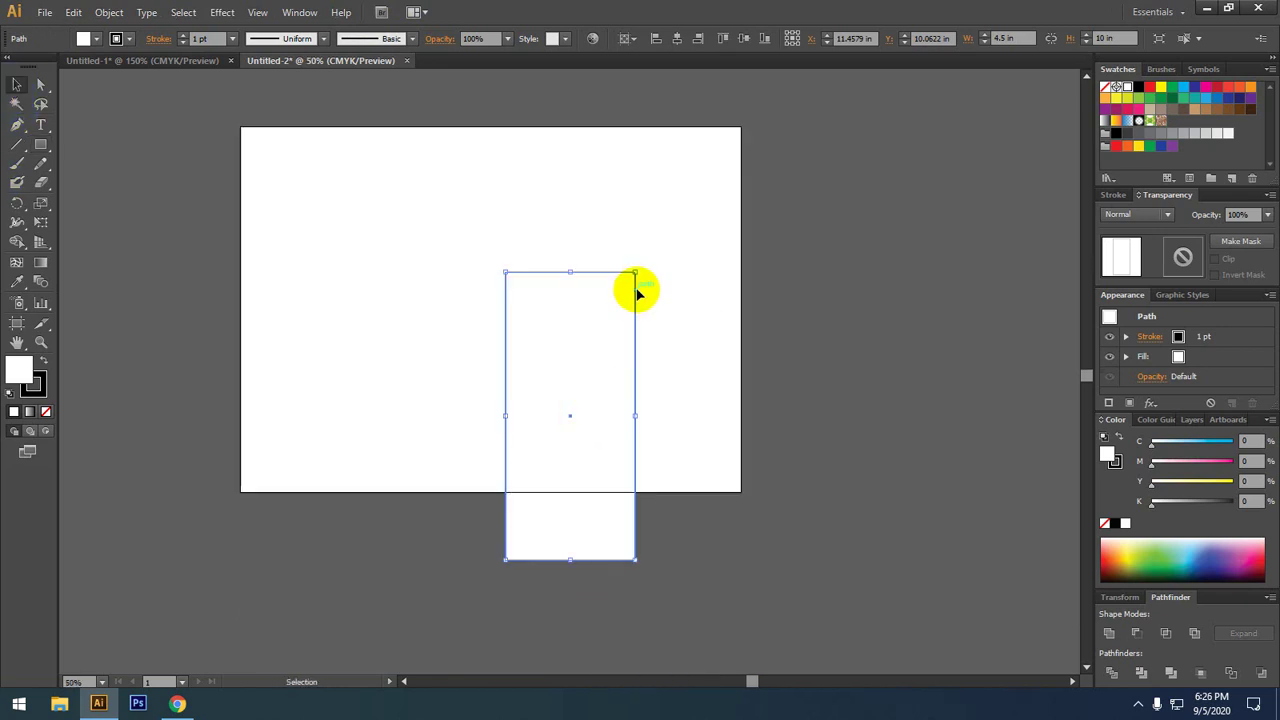
{"action": "key", "text": "Delete"}
- Draw a rectangle 10 in wide and 4.5 in high and move it near the middle of the artboard
{"action": "key", "text": "m"}
{"action": "left_click", "coordinate": [526, 276]}
{"action": "type", "text": "10"}
{"action": "key", "text": "Tab"}
{"action": "type", "text": "4.5"}
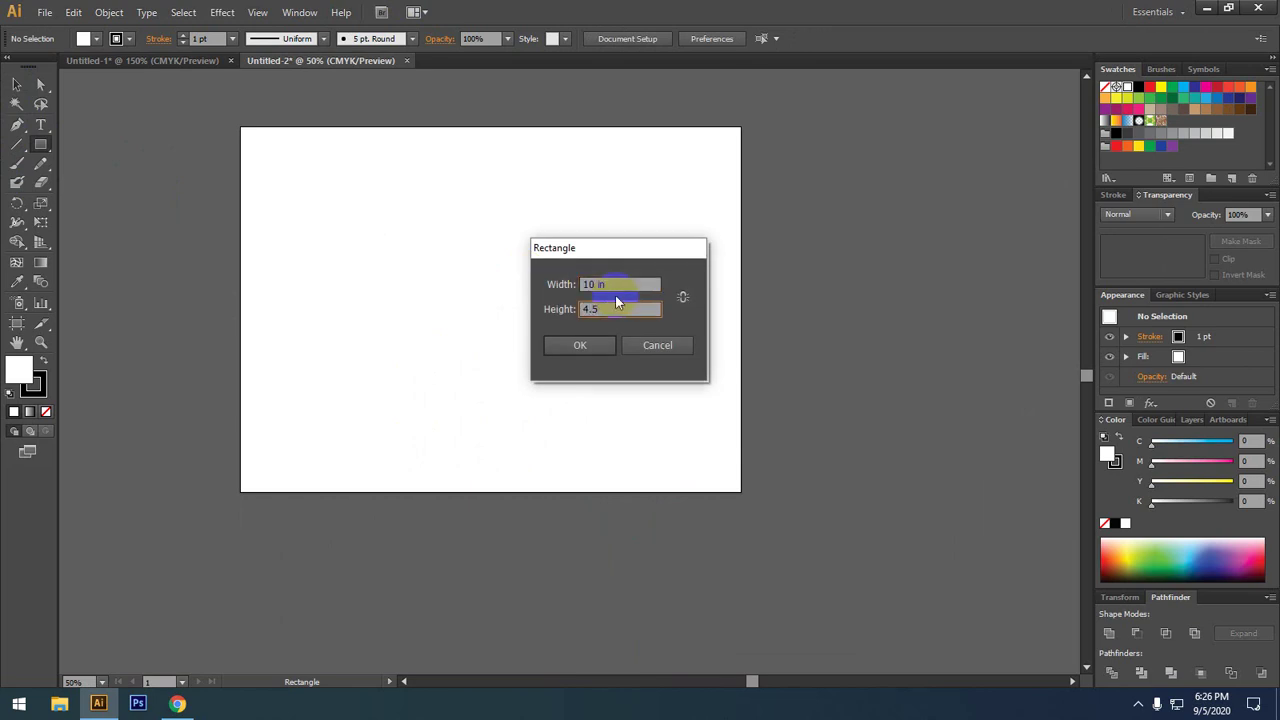
{"action": "key", "text": "Return"}
{"action": "left_click", "coordinate": [18, 85]}
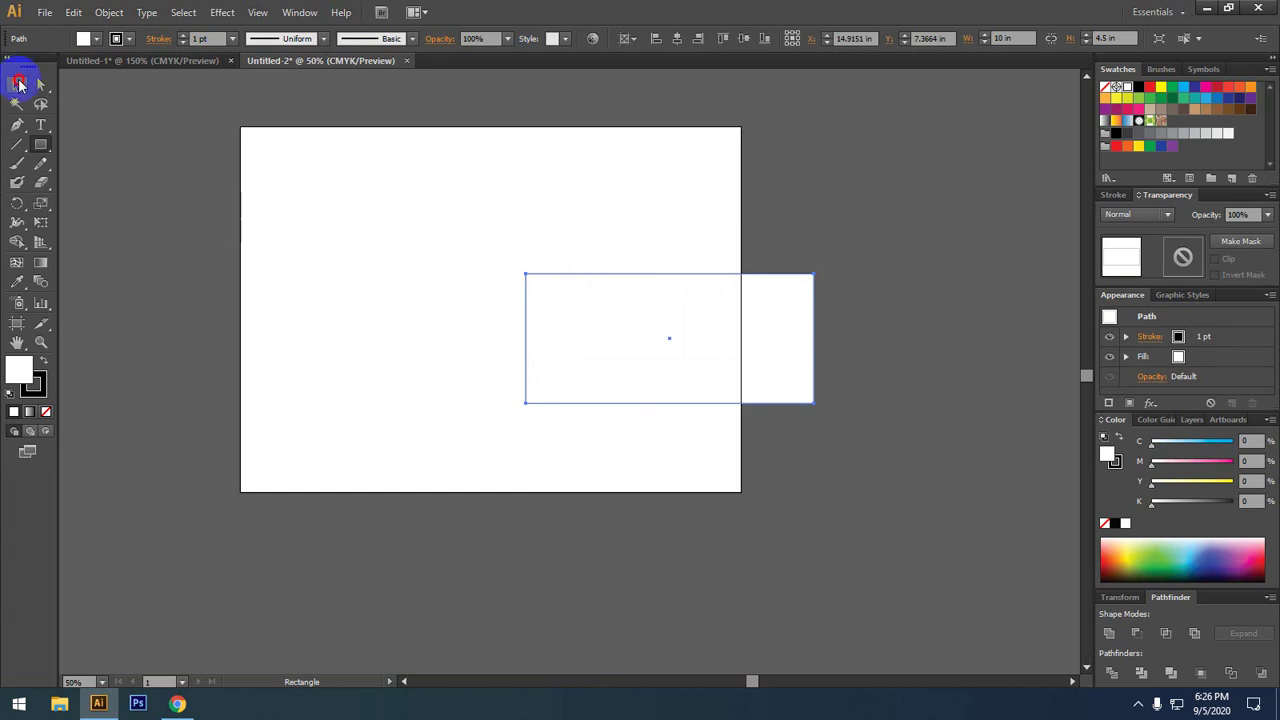
{"action": "left_click_drag", "start_coordinate": [680, 346], "coordinate": [507, 300]}
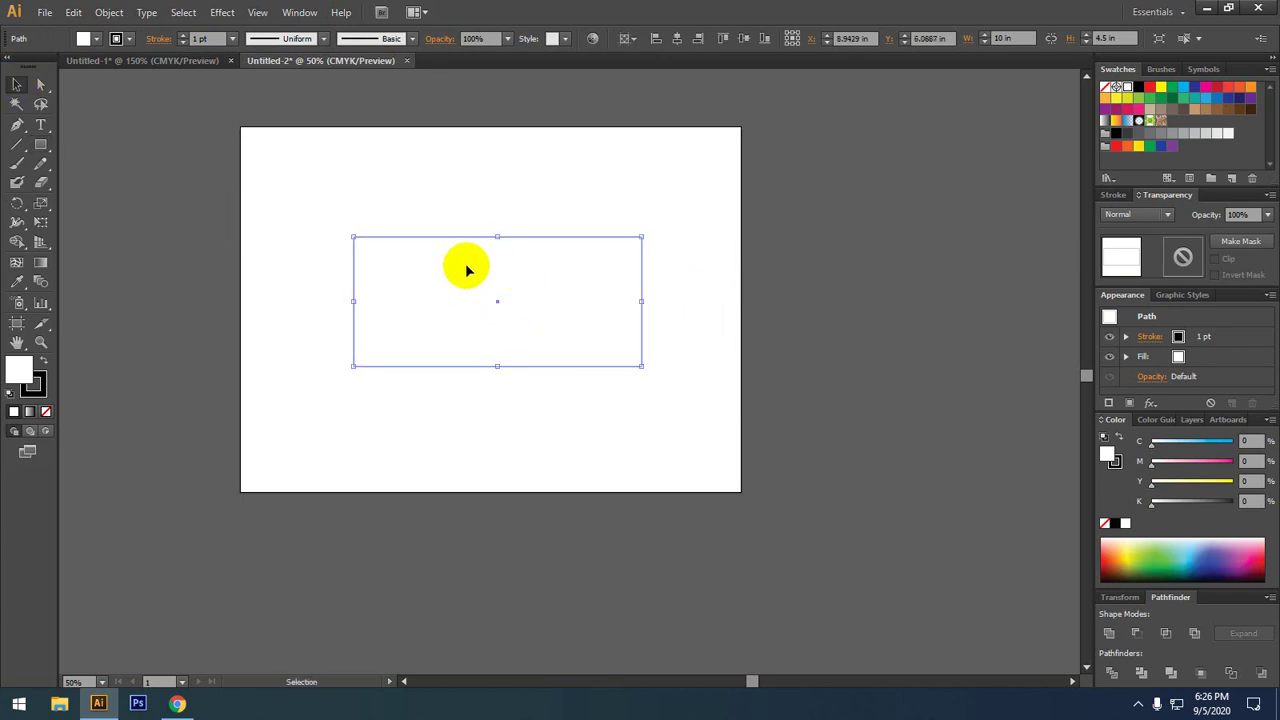
{"action": "key", "text": "ctrl+1"}
{"action": "left_click", "coordinate": [391, 180]}
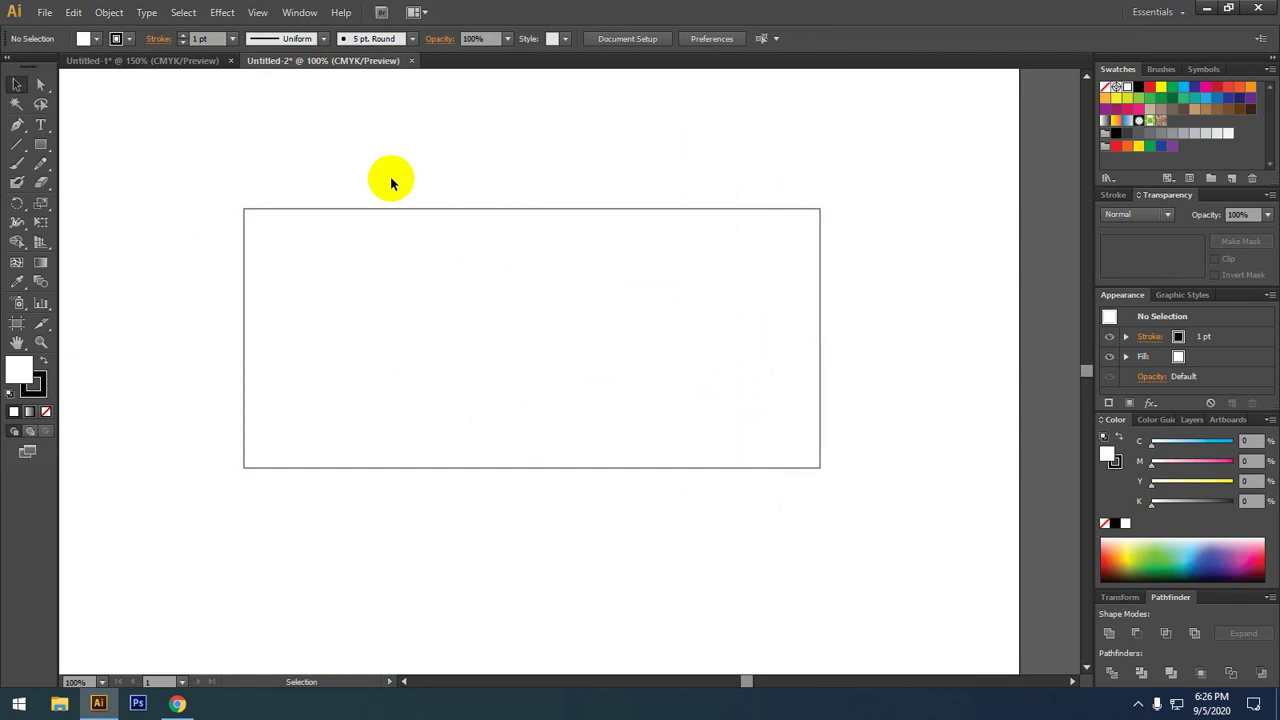
- Draw a second rectangle 10 in wide and 4.3 in high below the first one
{"action": "left_click", "coordinate": [41, 125]}
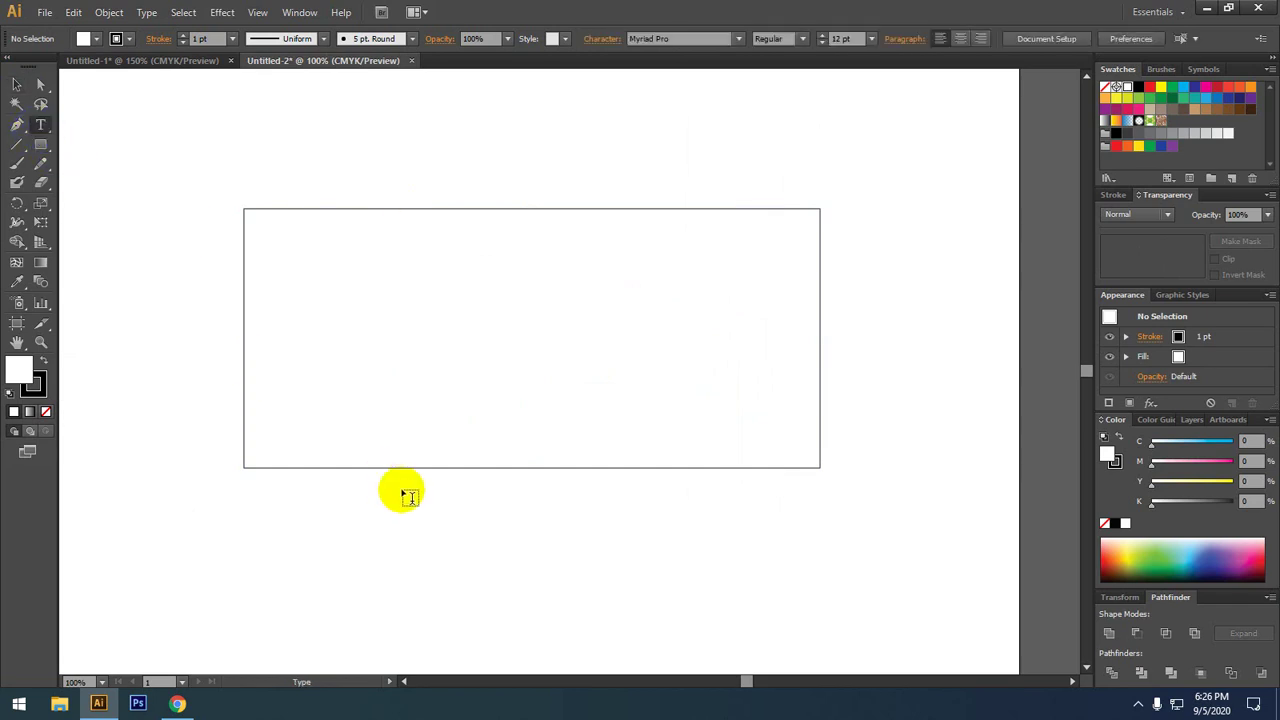
{"action": "left_click", "coordinate": [41, 145]}
{"action": "left_click", "coordinate": [501, 559]}
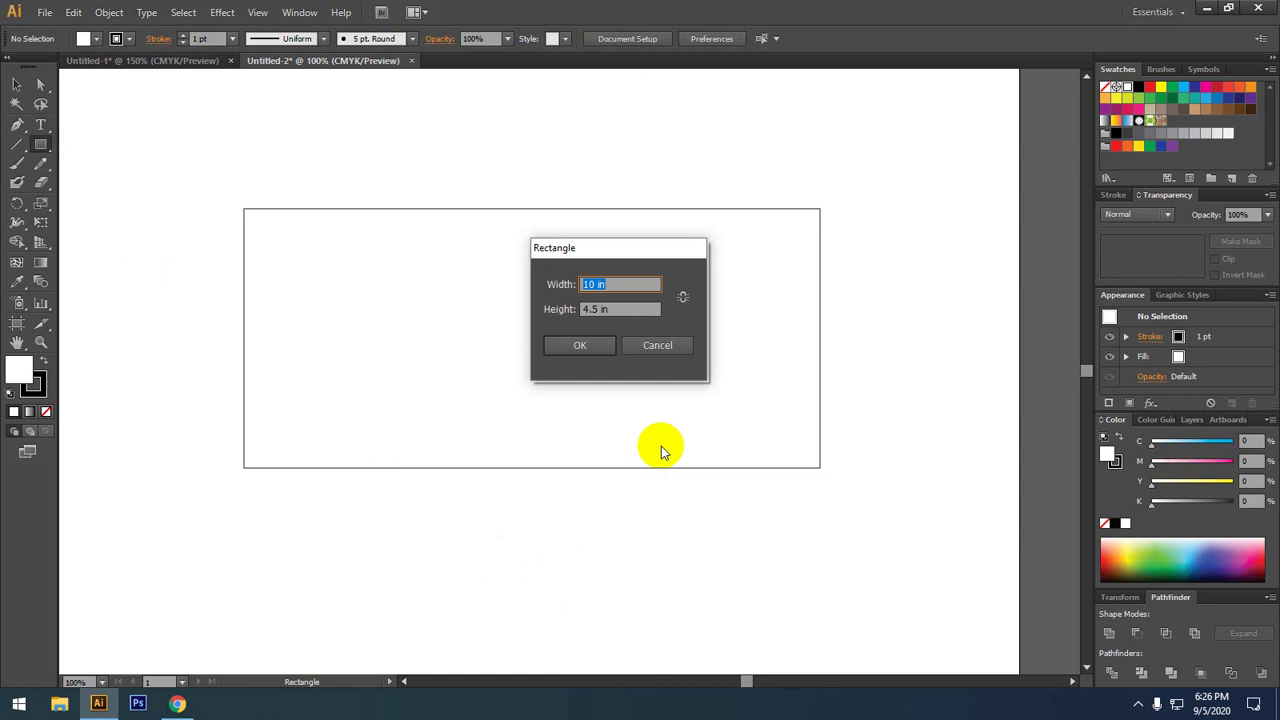
{"action": "left_click", "coordinate": [628, 320]}
{"action": "type", "text": "4.3"}
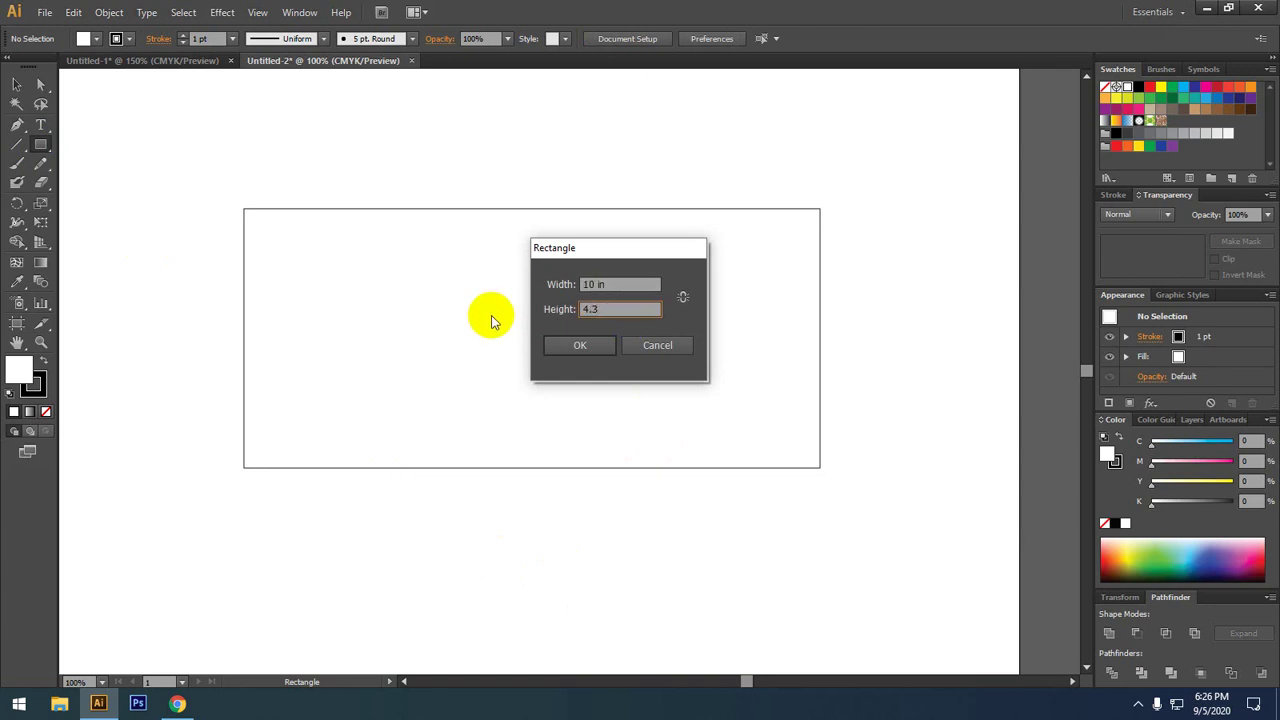
{"action": "key", "text": "Return"}
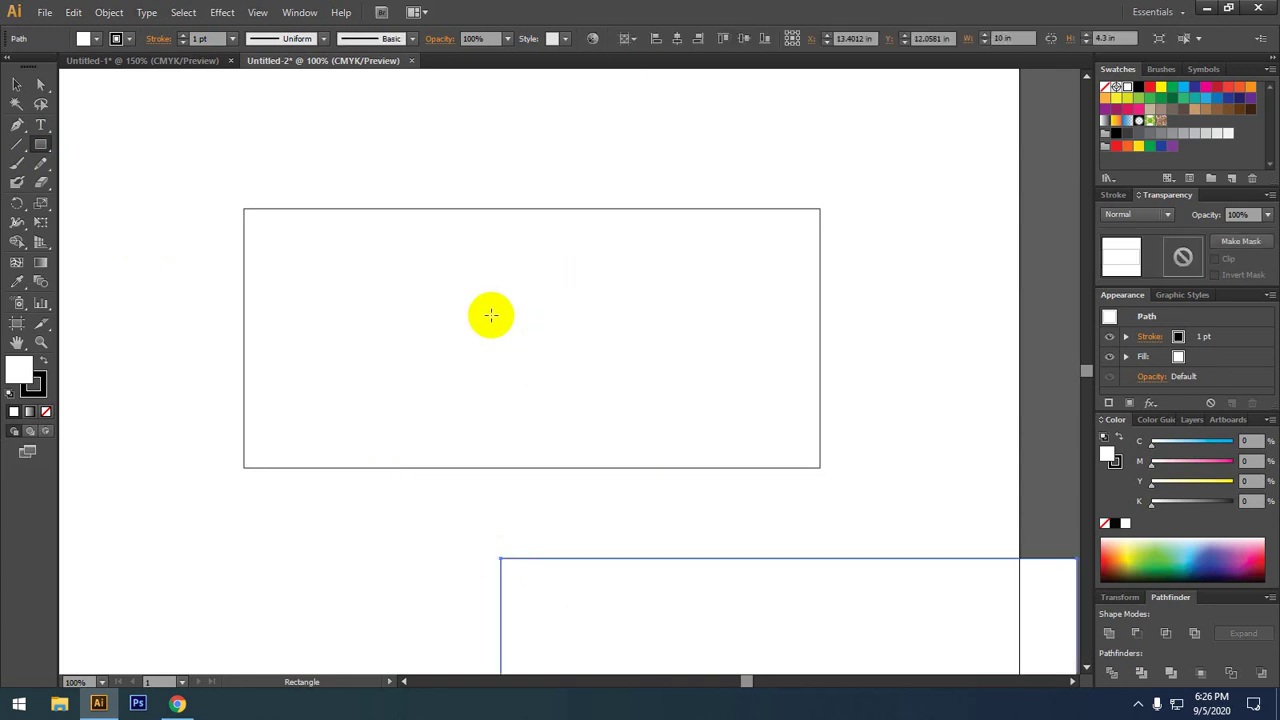
- Move the 4.3 in high rectangle flush against the lower edge of the 4.5 in high rectangle, with their sides aligned
{"action": "left_click", "coordinate": [17, 85]}
{"action": "scroll", "coordinate": [106, 193], "scroll_direction": "down", "scroll_amount": 2}
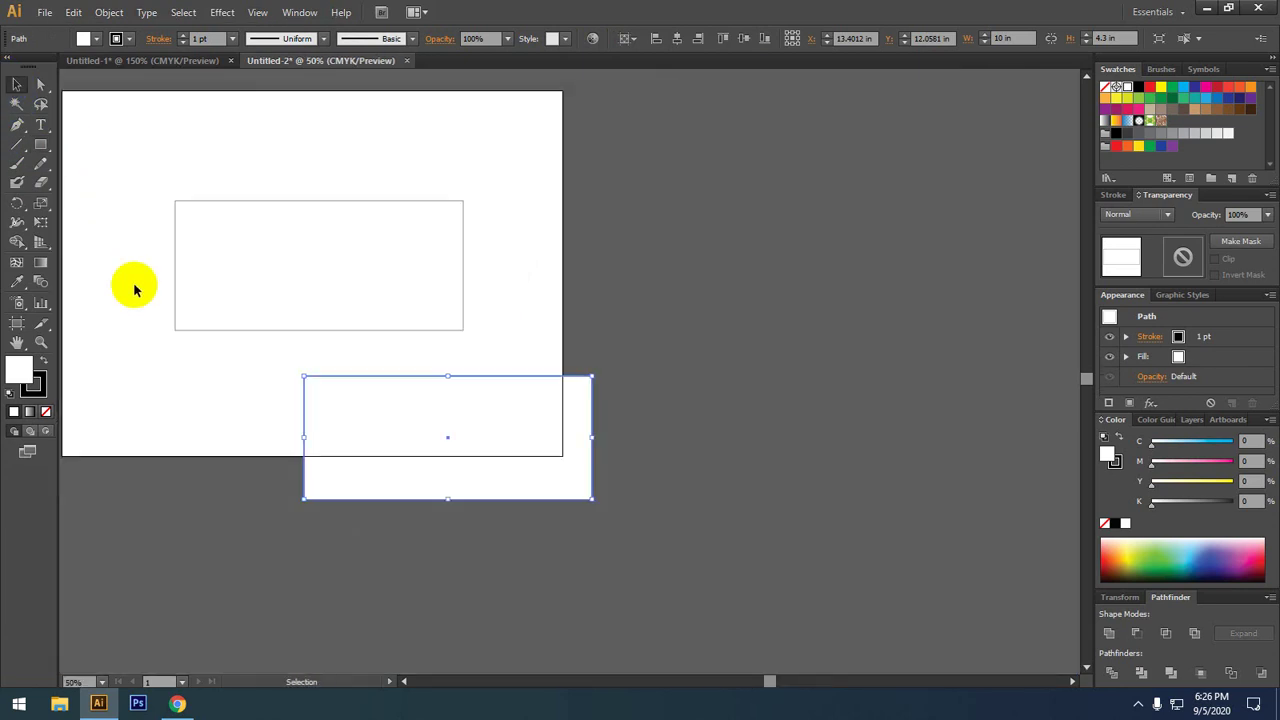
{"action": "scroll", "coordinate": [151, 351], "scroll_direction": "up", "scroll_amount": 2}
{"action": "scroll", "coordinate": [263, 385], "scroll_direction": "down", "scroll_amount": 2}
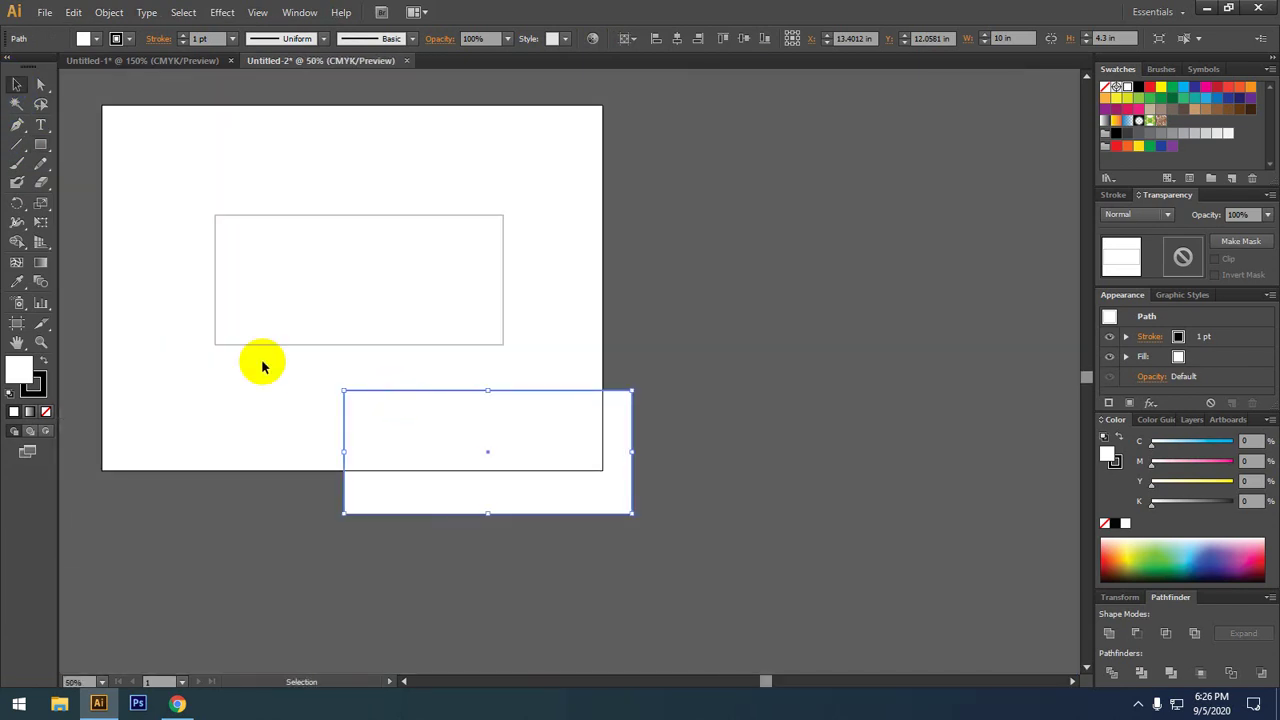
{"action": "left_click_drag", "start_coordinate": [371, 394], "coordinate": [244, 350]}
{"action": "left_click", "coordinate": [157, 289]}
{"action": "left_click_drag", "start_coordinate": [157, 289], "coordinate": [249, 315]}
{"action": "left_click", "coordinate": [177, 266]}
{"action": "key", "text": "ctrl+plus"}
{"action": "left_click_drag", "start_coordinate": [169, 363], "coordinate": [290, 438]}
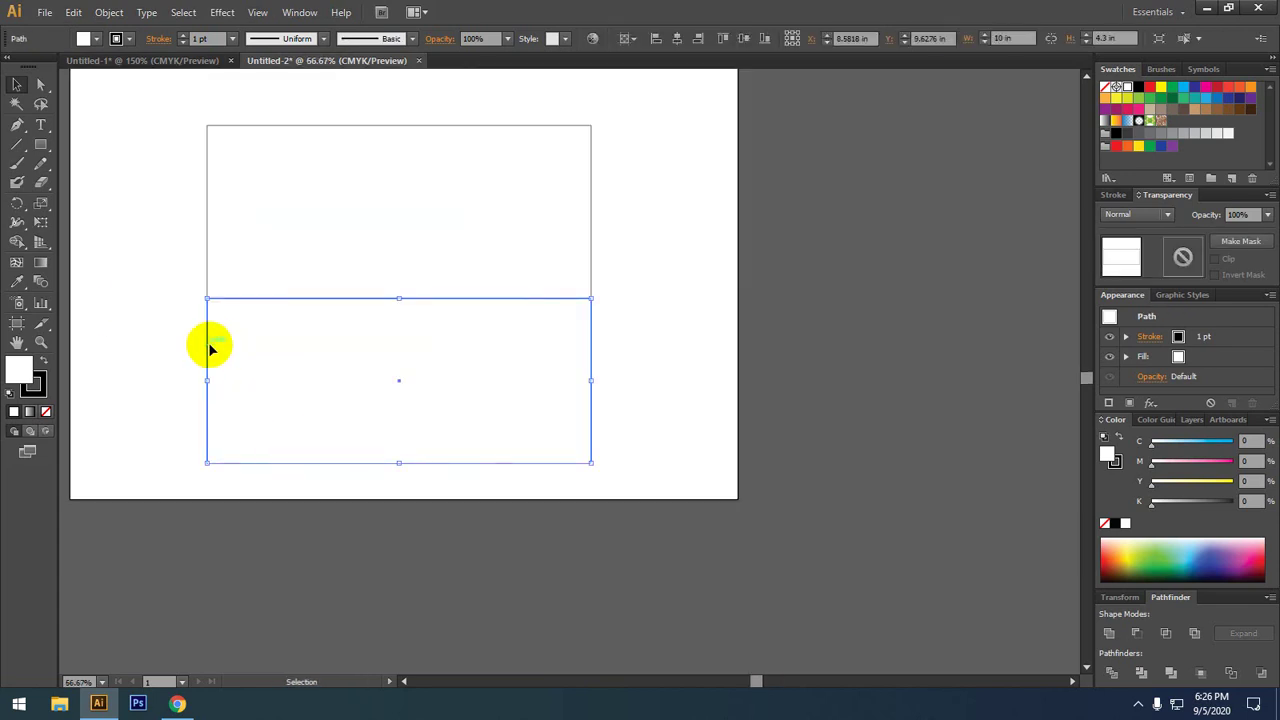
{"action": "left_click", "coordinate": [300, 257]}
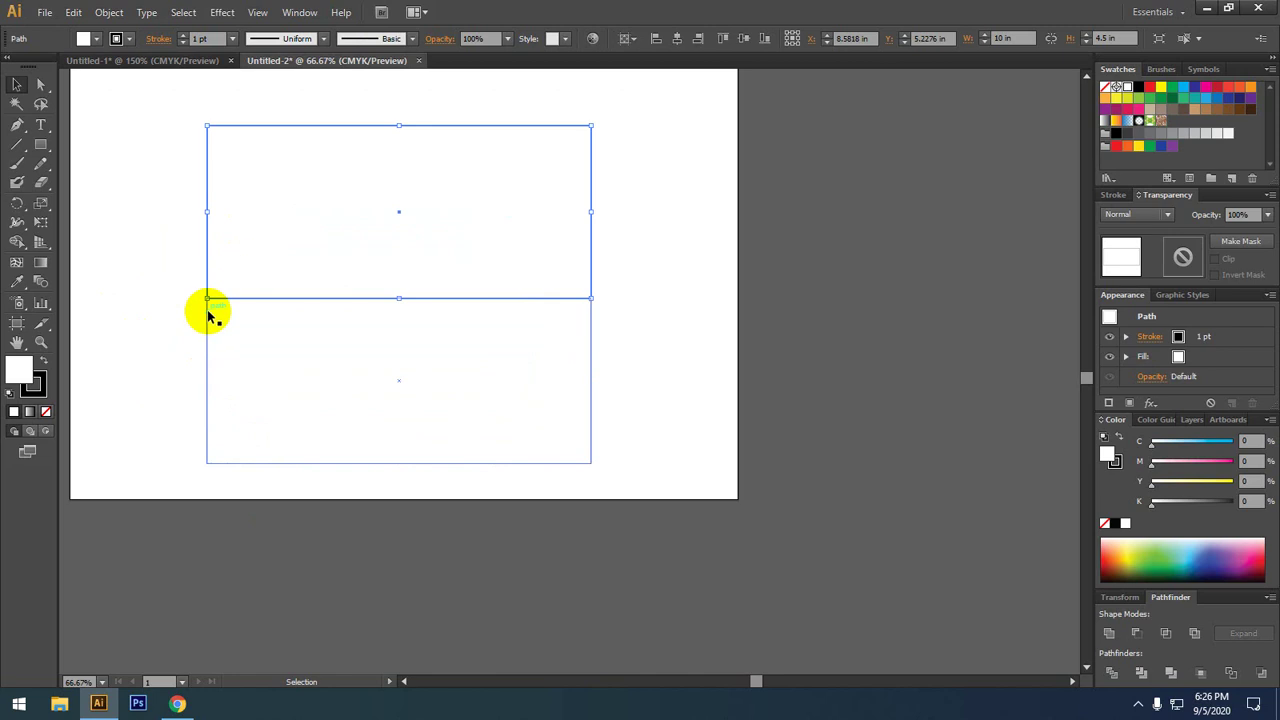
{"action": "left_click_drag", "start_coordinate": [208, 315], "coordinate": [334, 391]}
{"action": "left_click", "coordinate": [306, 257]}
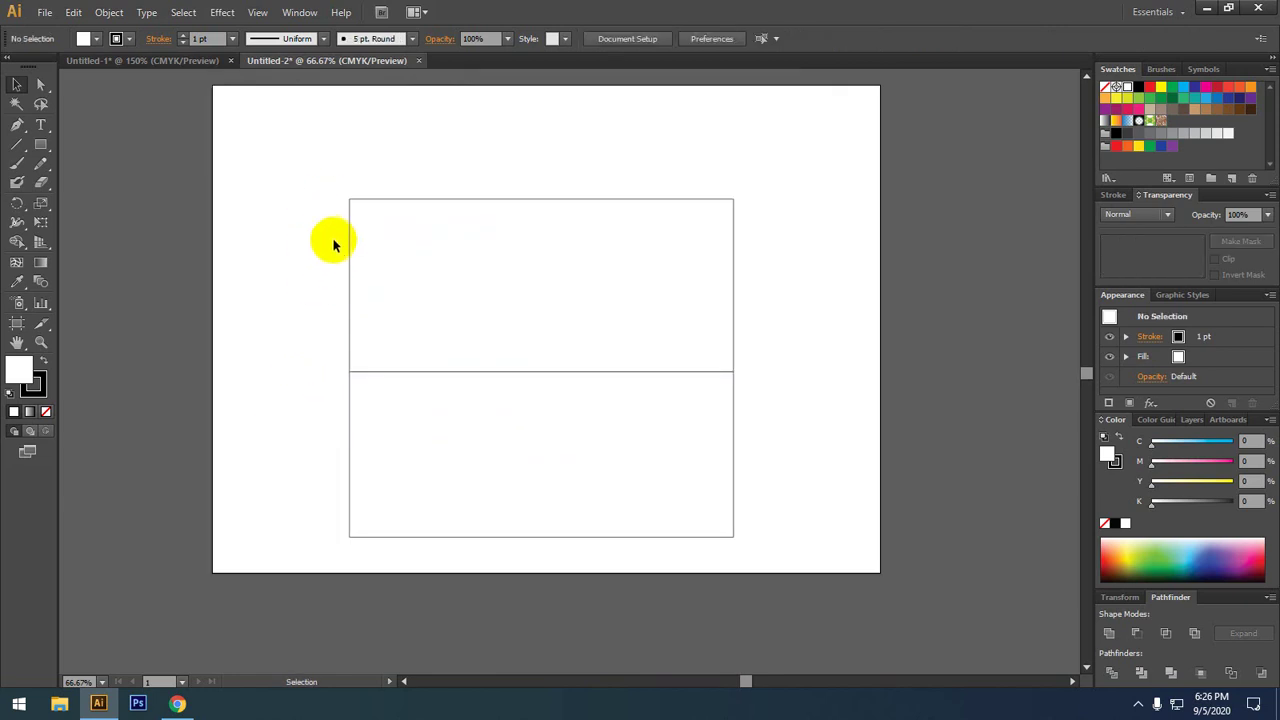
{"action": "left_click", "coordinate": [137, 197]}
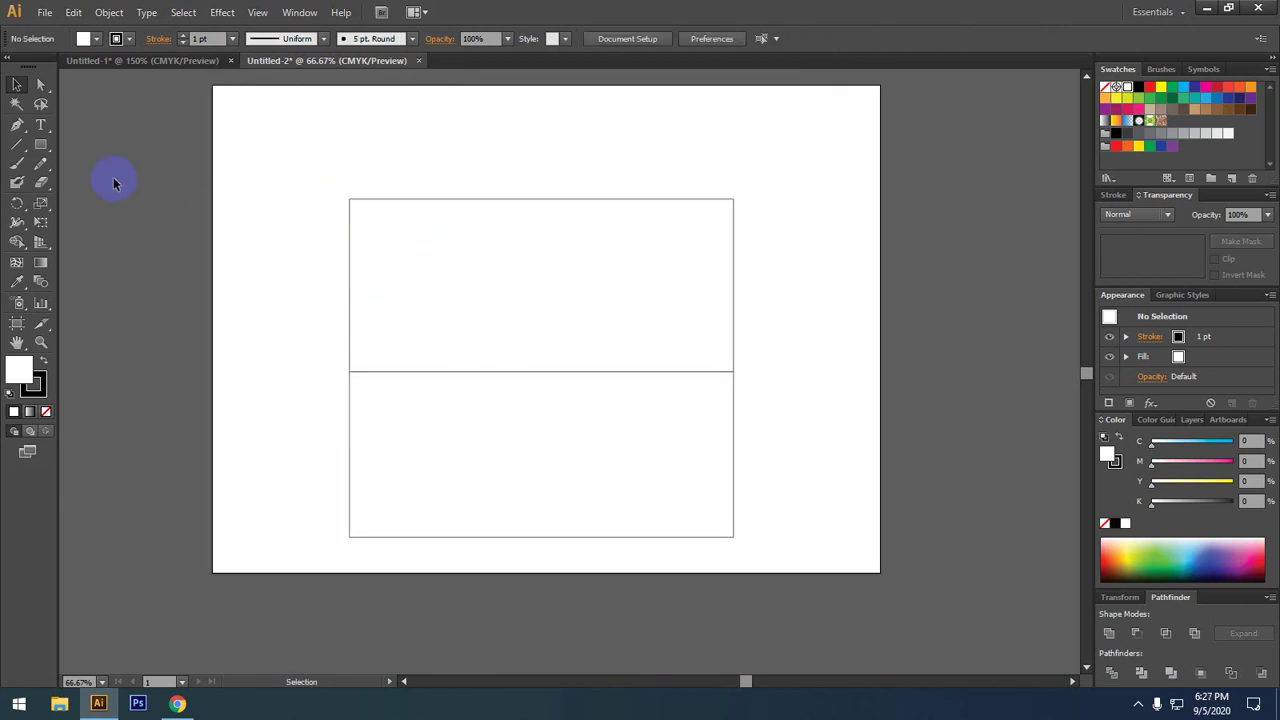
- Draw a thin strip rectangle 10 in wide and 0.5 in high
{"action": "left_click", "coordinate": [50, 145]}
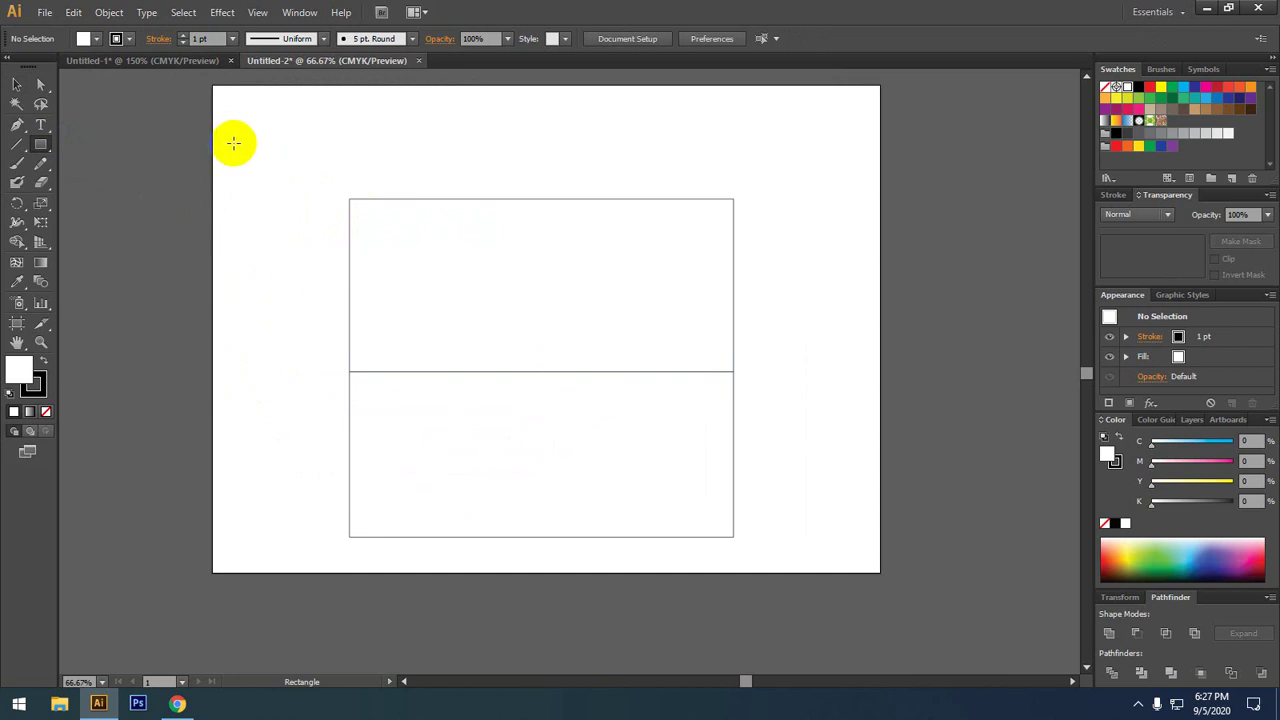
{"action": "left_click", "coordinate": [272, 220]}
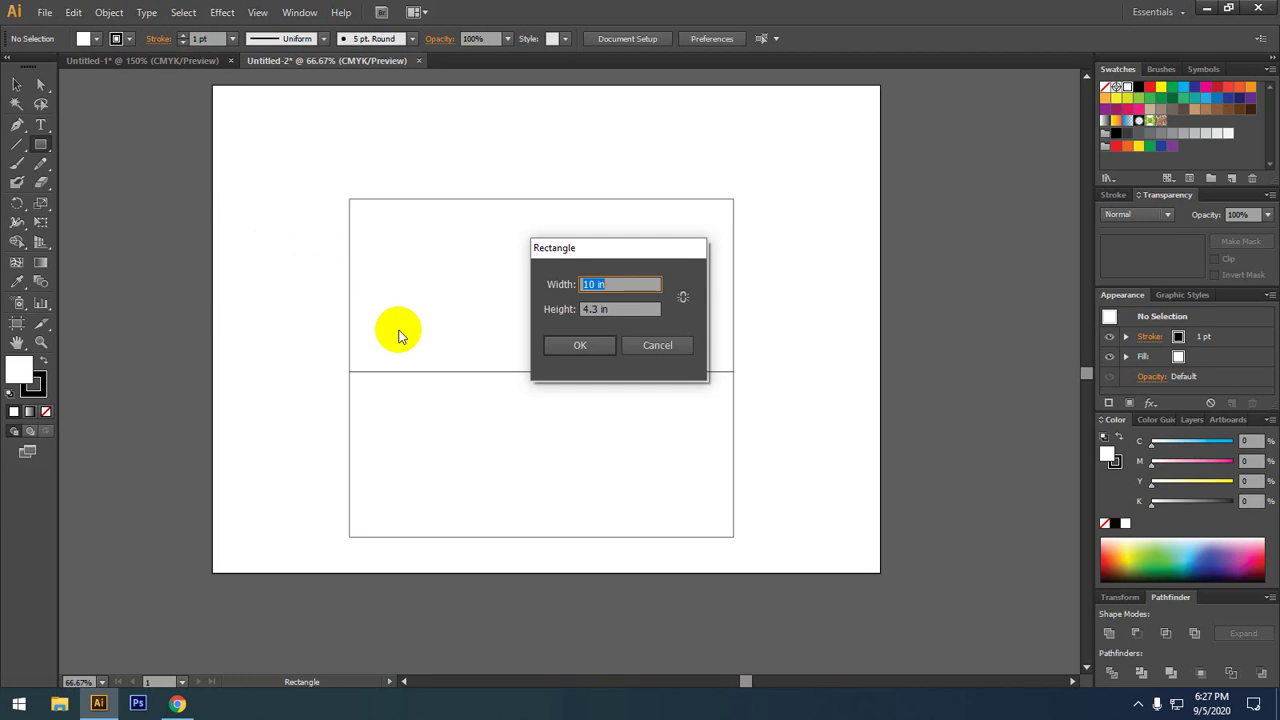
{"action": "left_click", "coordinate": [616, 314]}
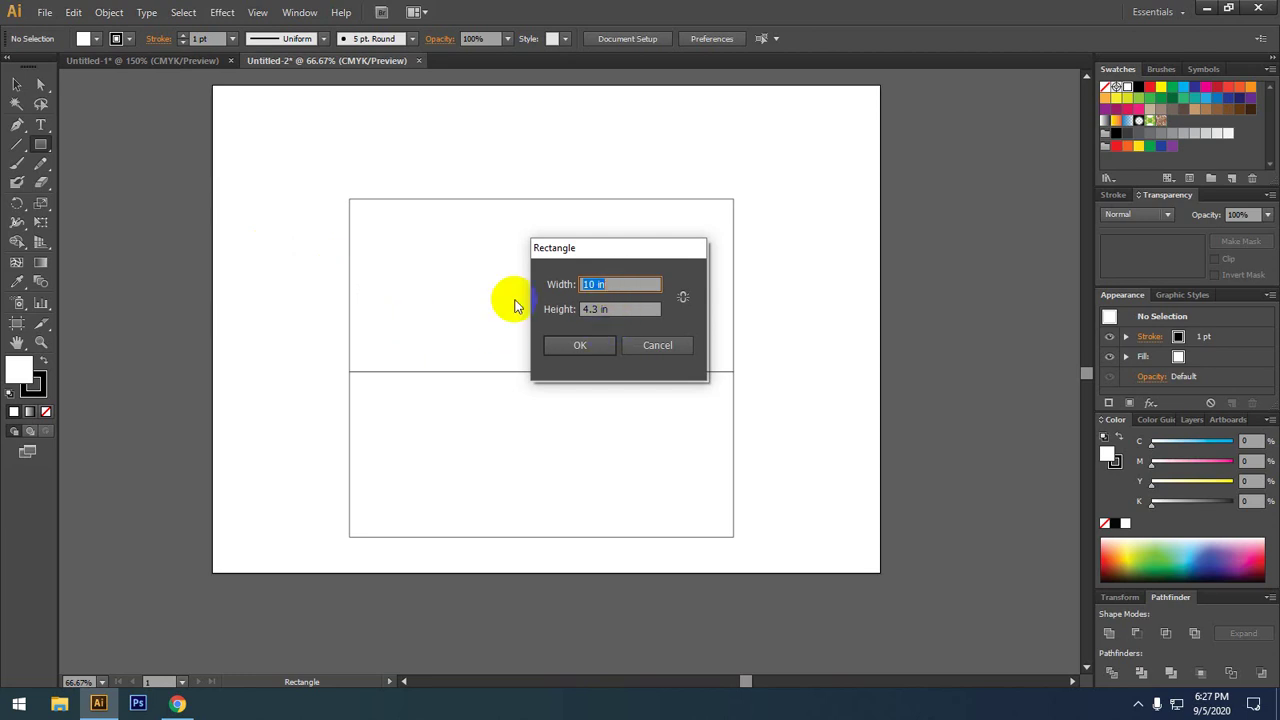
{"action": "left_click", "coordinate": [548, 289]}
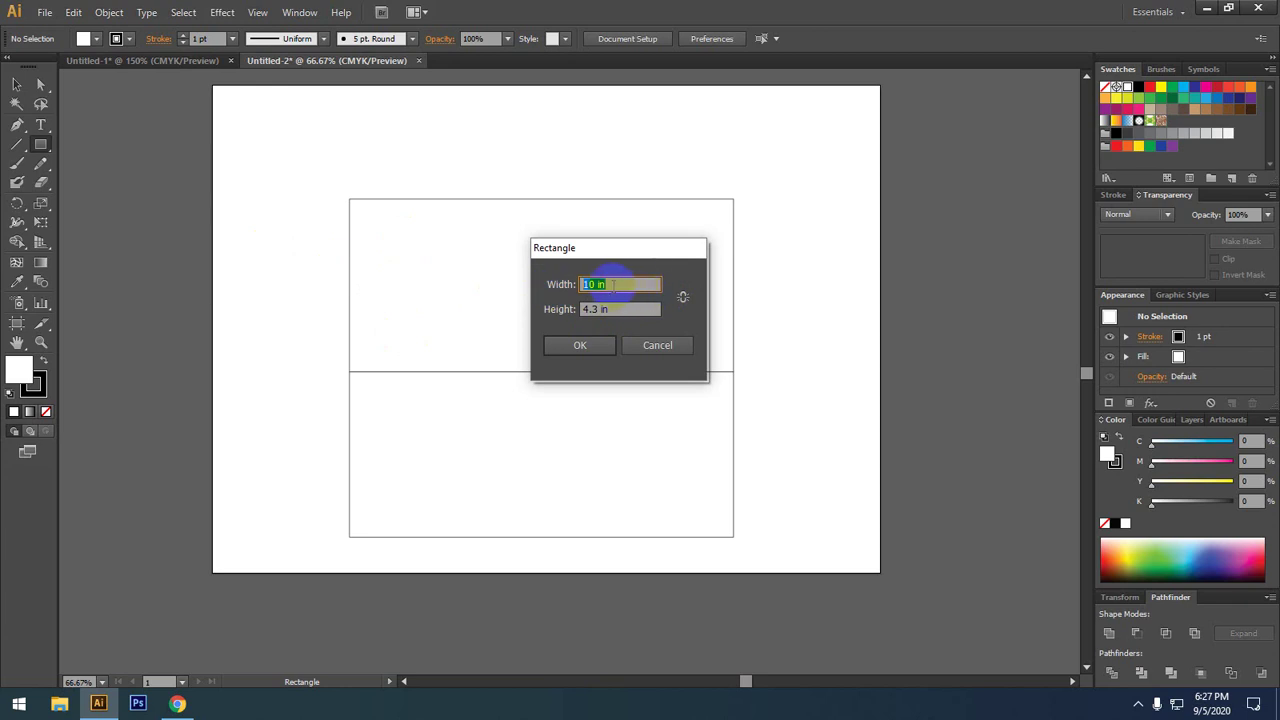
{"action": "left_click", "coordinate": [545, 309]}
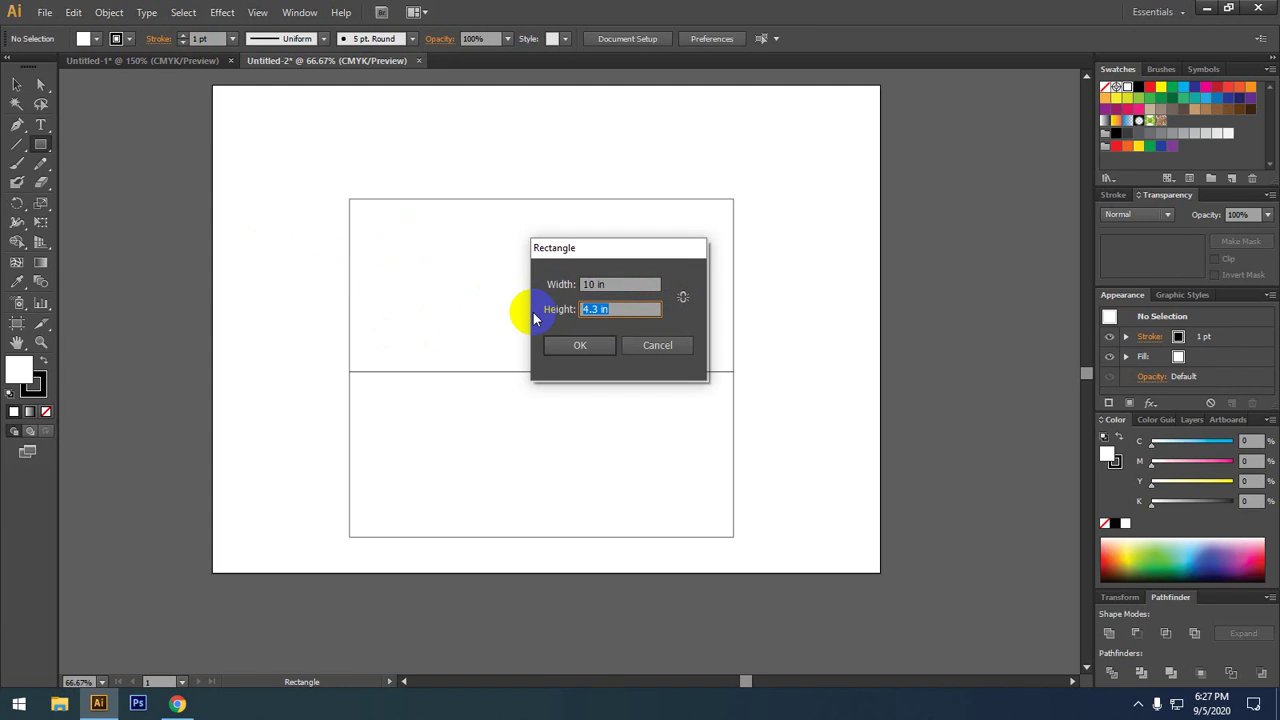
{"action": "type", "text": "0"}
{"action": "key", "text": "BackSpace"}
{"action": "type", "text": ".5"}
{"action": "key", "text": "Return"}
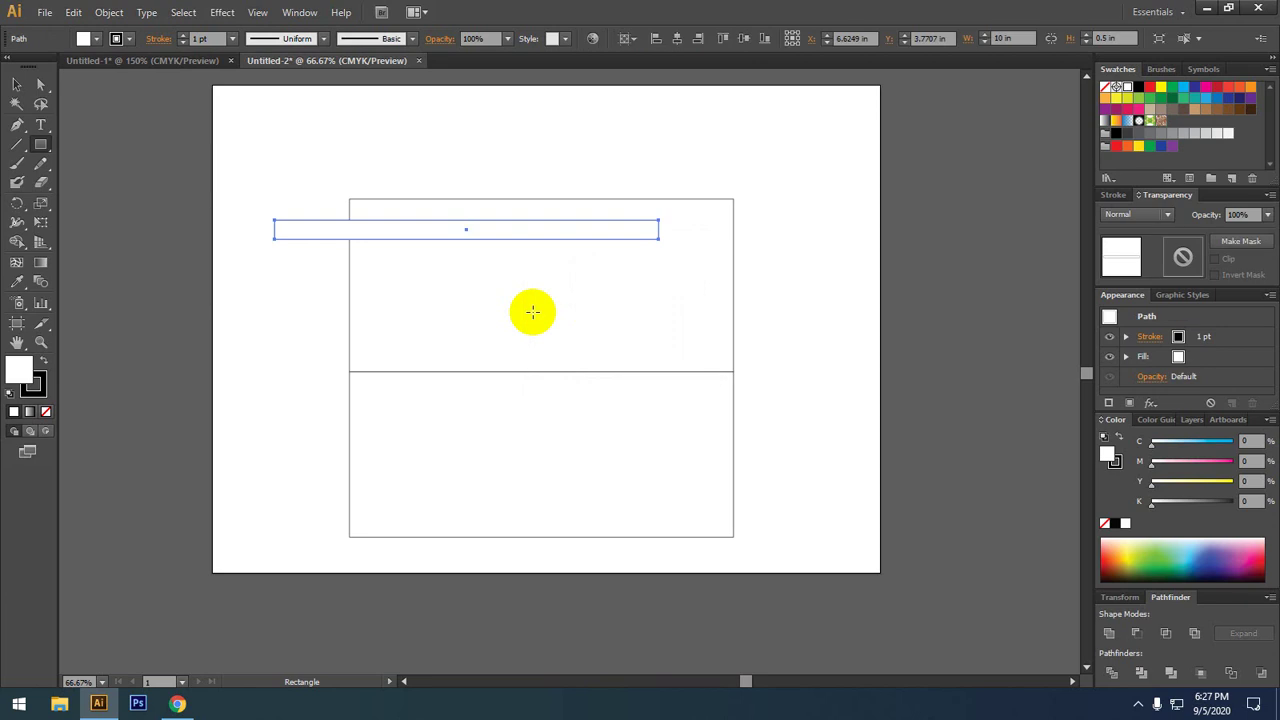
- Move the 0.5 in strip flush onto the upper edge of the 4.5 in high rectangle, with their sides aligned
{"action": "left_click", "coordinate": [16, 84]}
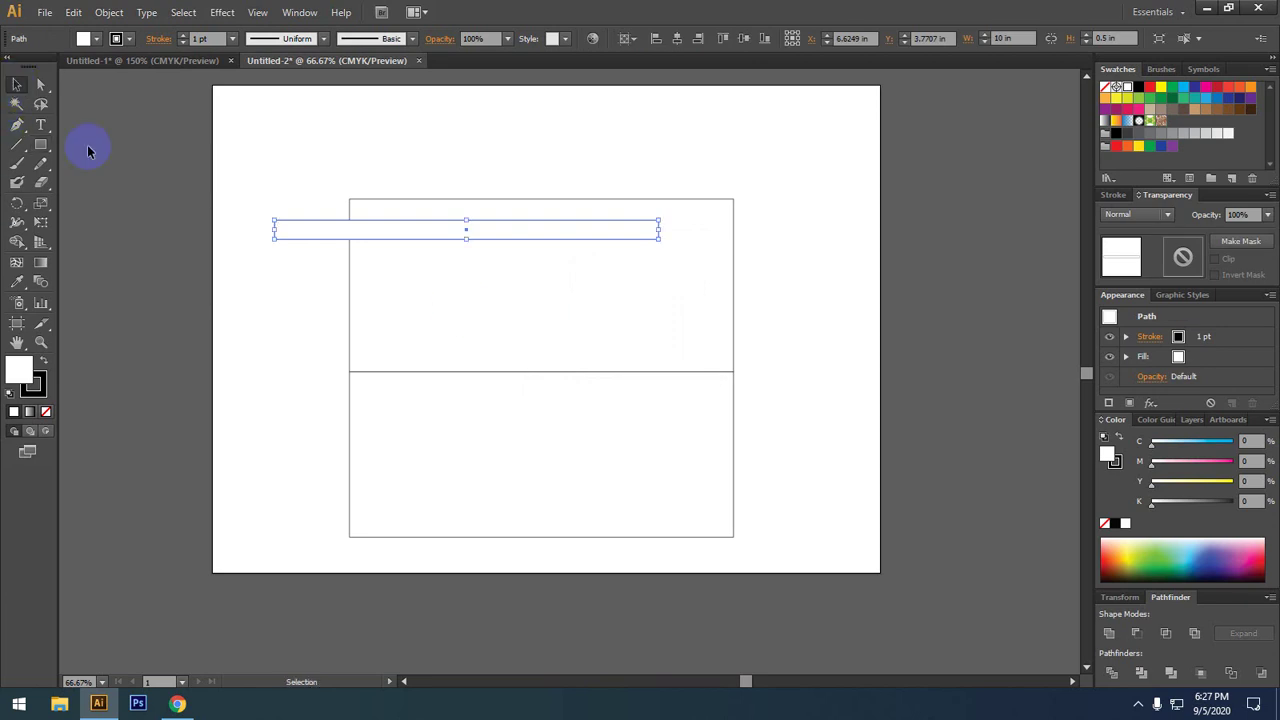
{"action": "left_click_drag", "start_coordinate": [306, 218], "coordinate": [385, 181]}
{"action": "left_click", "coordinate": [357, 151]}
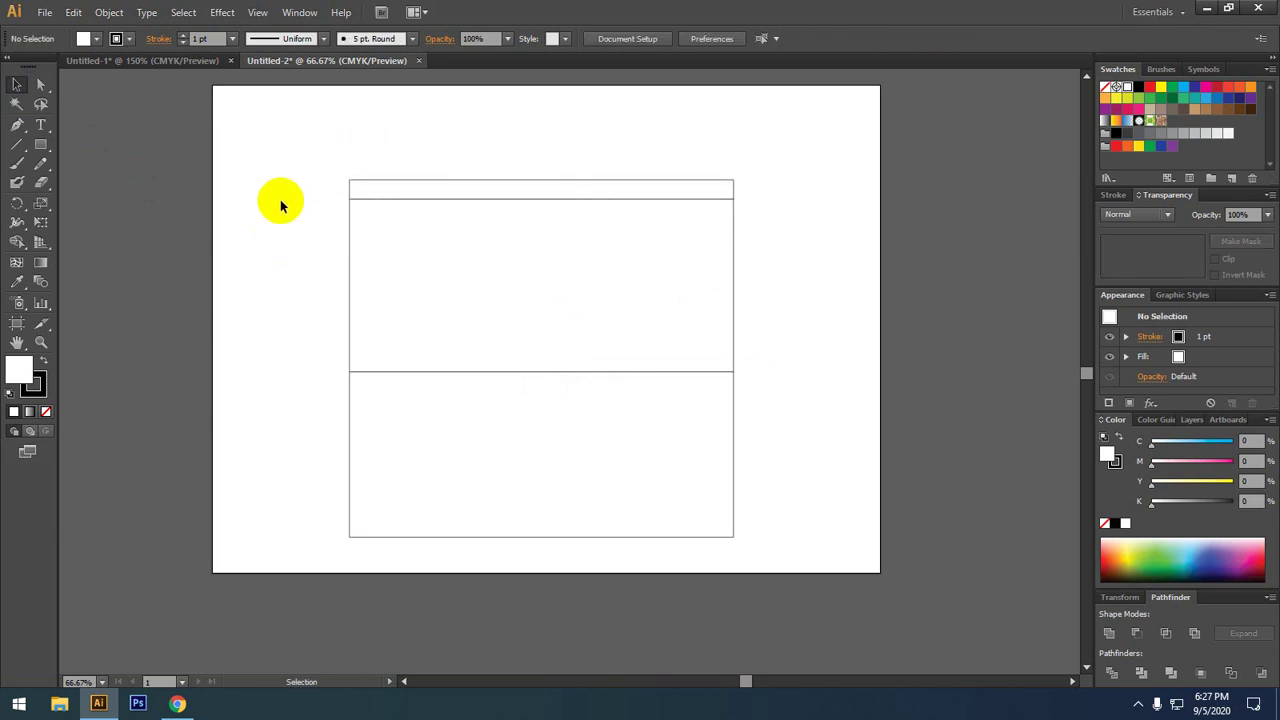
- Draw a strip rectangle 4.5 in wide and 0.5 in high
{"action": "left_click", "coordinate": [41, 144]}
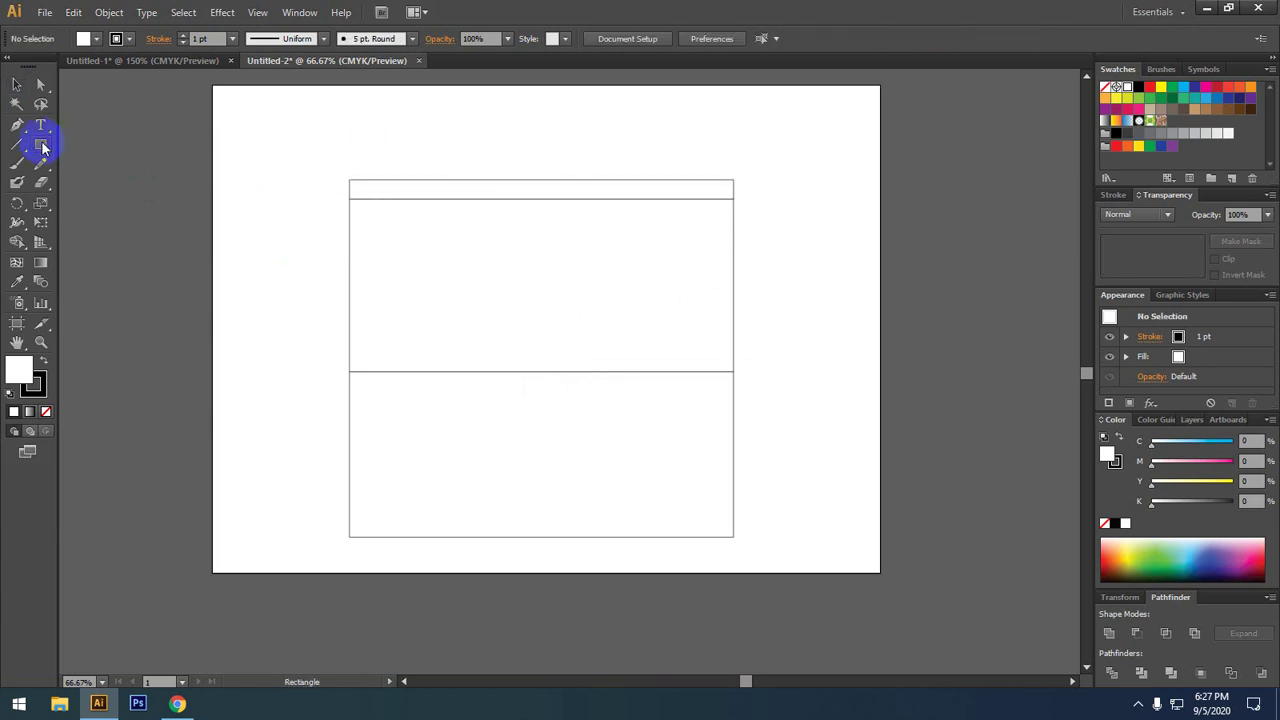
{"action": "left_click", "coordinate": [311, 280]}
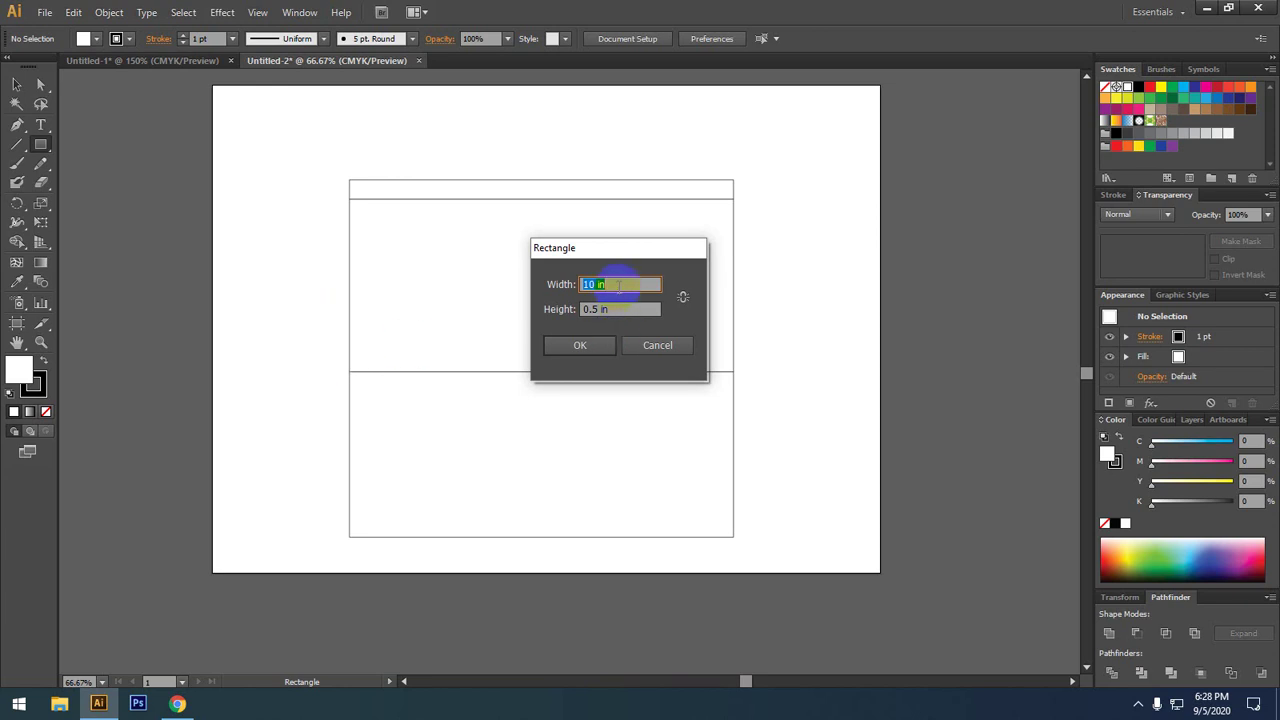
{"action": "mouse_move", "coordinate": [584, 285]}
{"action": "left_mouse_down"}
{"action": "mouse_move", "coordinate": [617, 287]}
{"action": "mouse_move", "coordinate": [618, 248]}
{"action": "mouse_move", "coordinate": [491, 256]}
{"action": "left_mouse_up"}
{"action": "left_click", "coordinate": [624, 283]}
{"action": "double_click", "coordinate": [624, 283]}
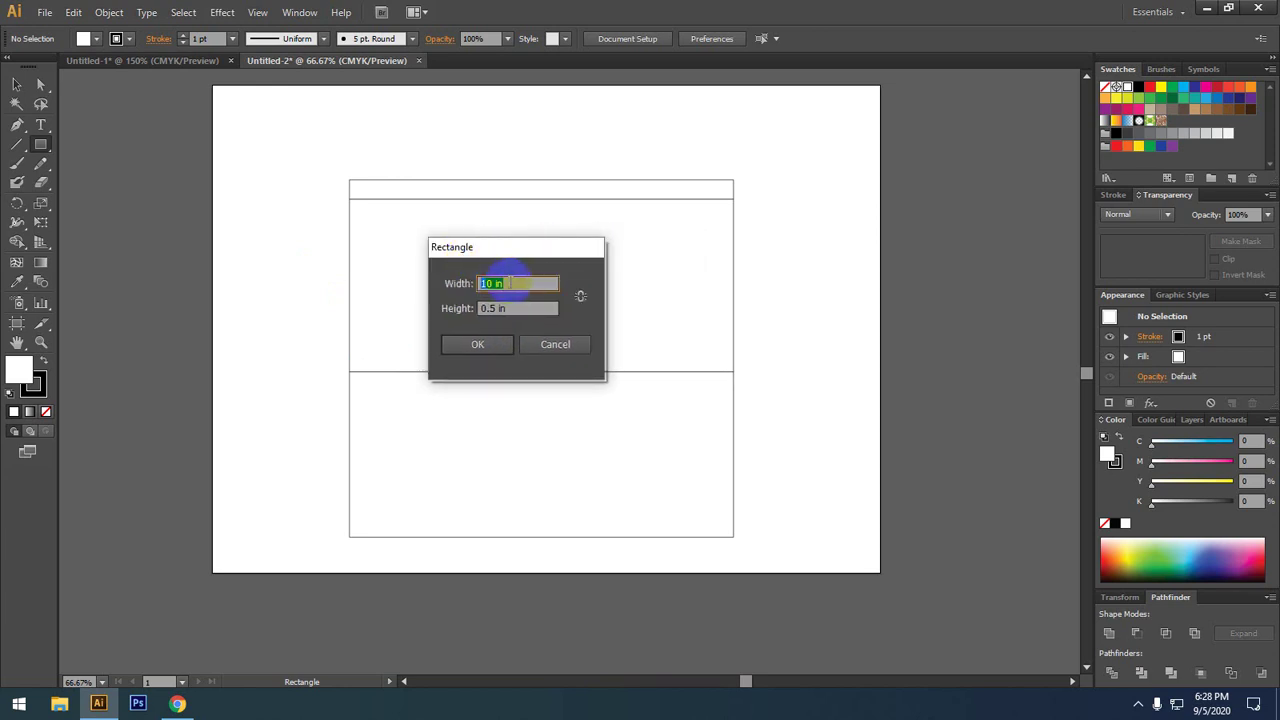
{"action": "type", "text": "4.5"}
{"action": "left_click", "coordinate": [512, 310]}
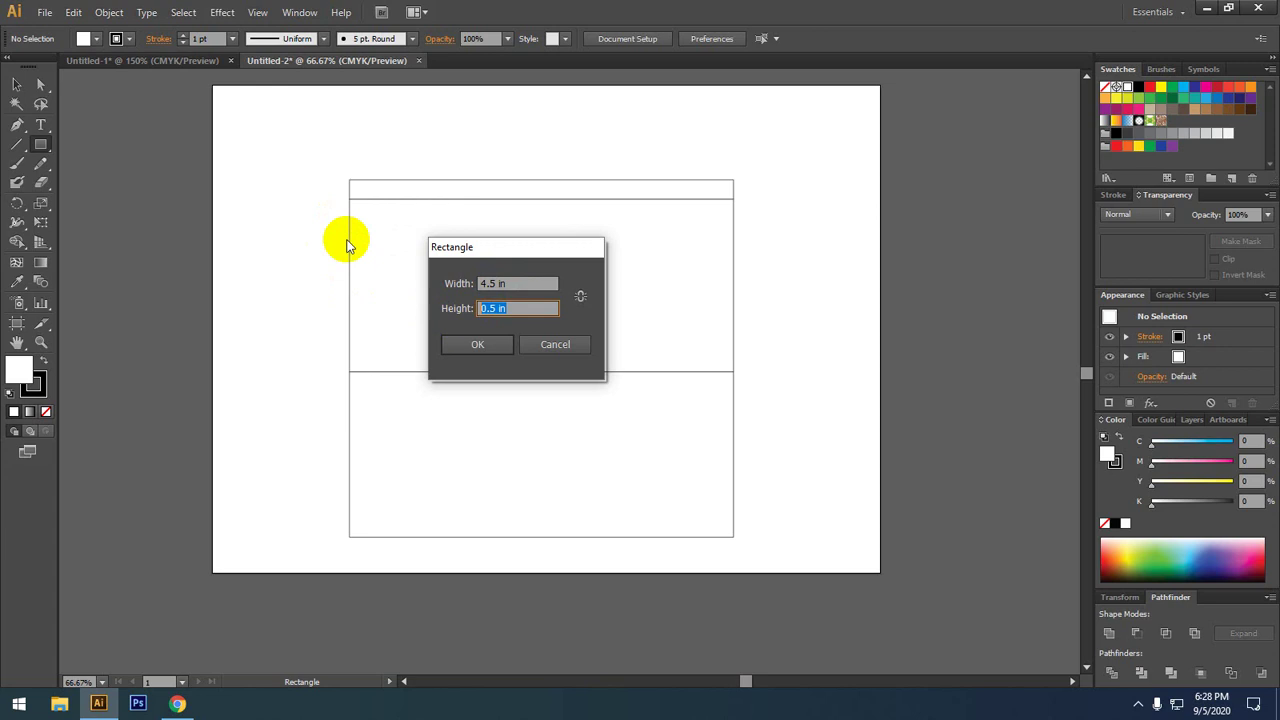
{"action": "left_click", "coordinate": [477, 344]}
- Rotate the new strip upright and move it against the left side of the 4.5 in high rectangle
{"action": "left_click", "coordinate": [17, 85]}
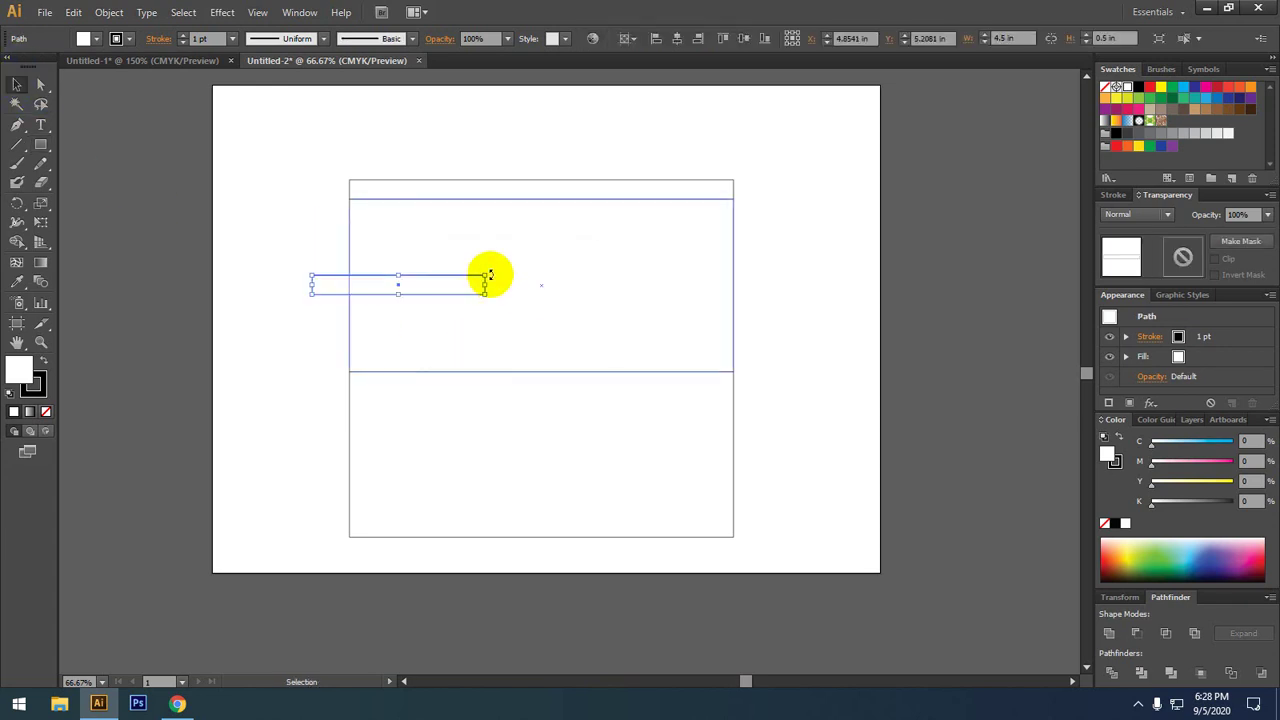
{"action": "left_click_drag", "start_coordinate": [491, 286], "coordinate": [409, 381]}
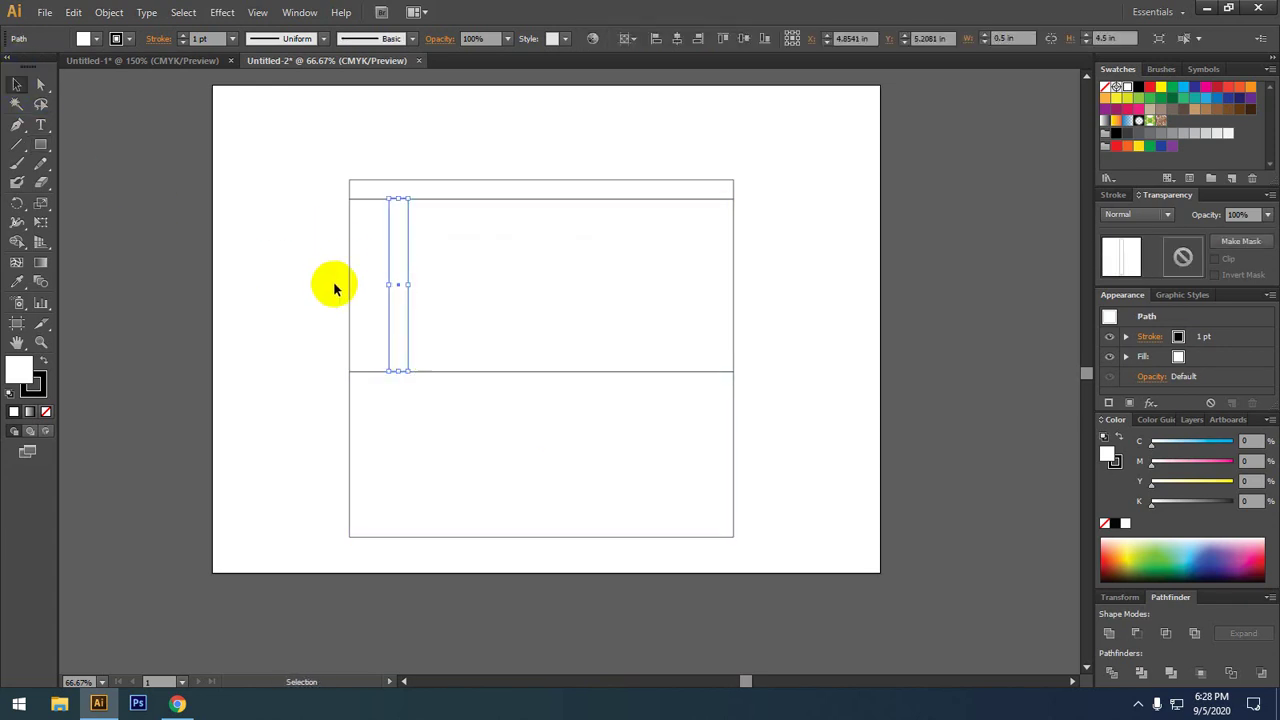
{"action": "left_click_drag", "start_coordinate": [386, 263], "coordinate": [331, 268]}
{"action": "left_click", "coordinate": [310, 150]}
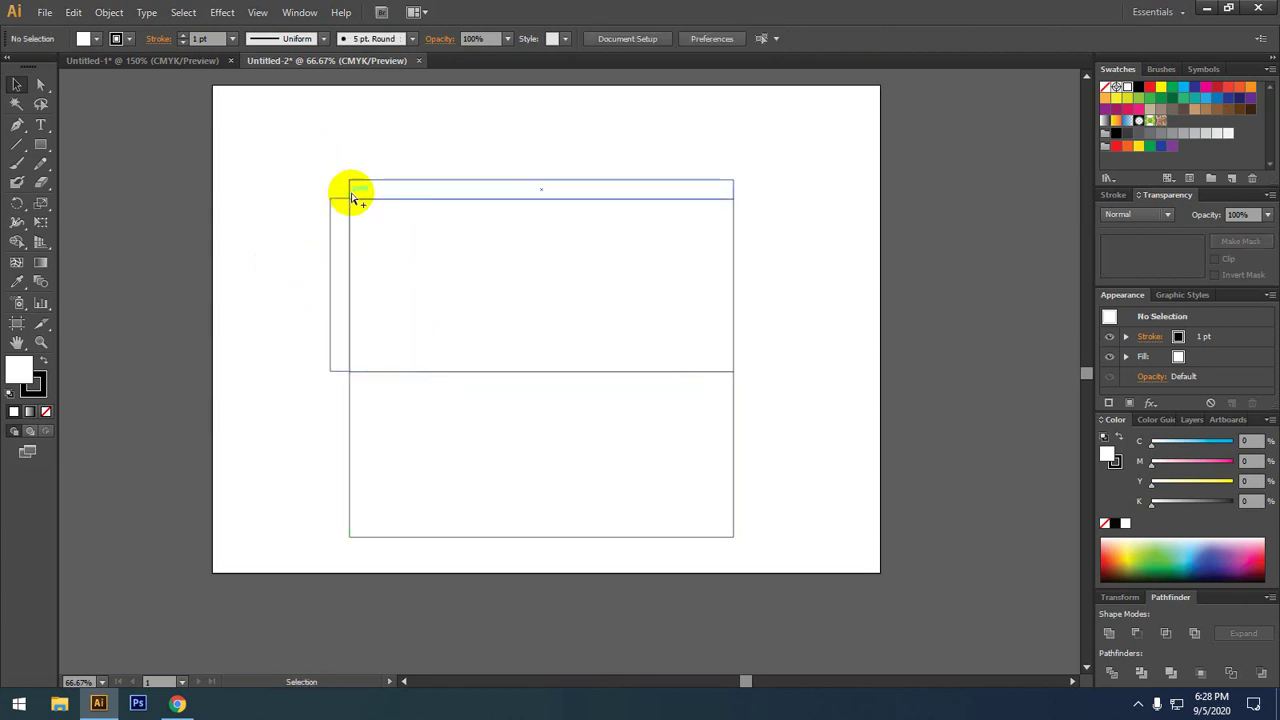
- Switch to outline view and nudge the upright strip down until its lower edge lines up with the main rectangle's lower edge
{"action": "scroll", "coordinate": [343, 191], "scroll_direction": "up", "scroll_amount": 3}
{"action": "scroll", "coordinate": [338, 203], "scroll_direction": "down", "scroll_amount": 10}
{"action": "scroll", "coordinate": [306, 586], "scroll_direction": "up", "scroll_amount": 3}
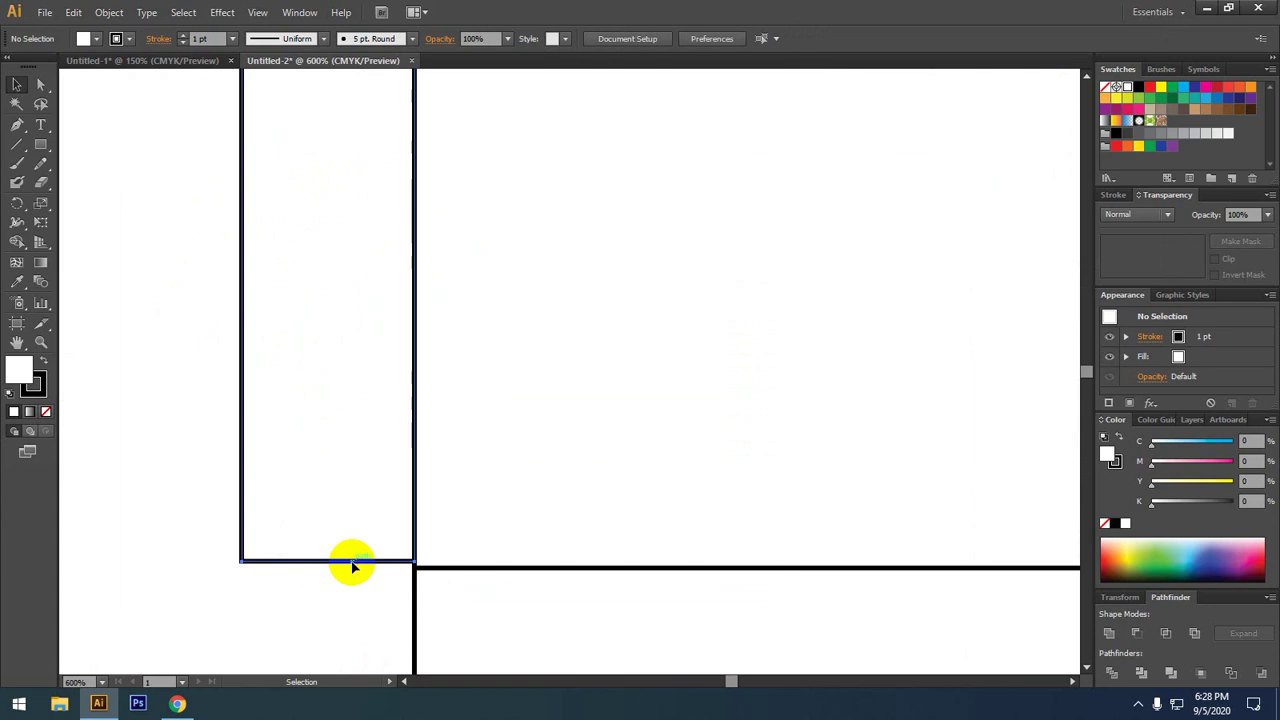
{"action": "left_click", "coordinate": [351, 566]}
{"action": "key", "text": "ctrl+y"}
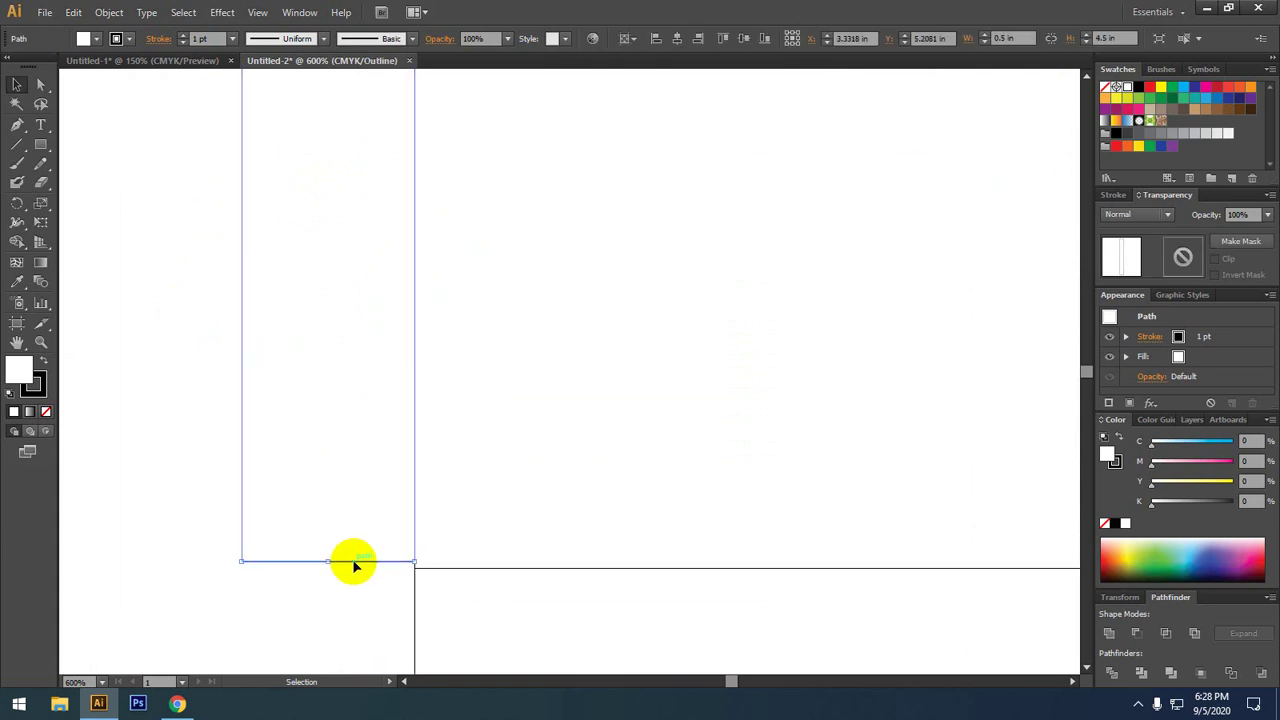
{"action": "left_click", "coordinate": [343, 589]}
{"action": "scroll", "coordinate": [345, 588], "scroll_direction": "down", "scroll_amount": 5}
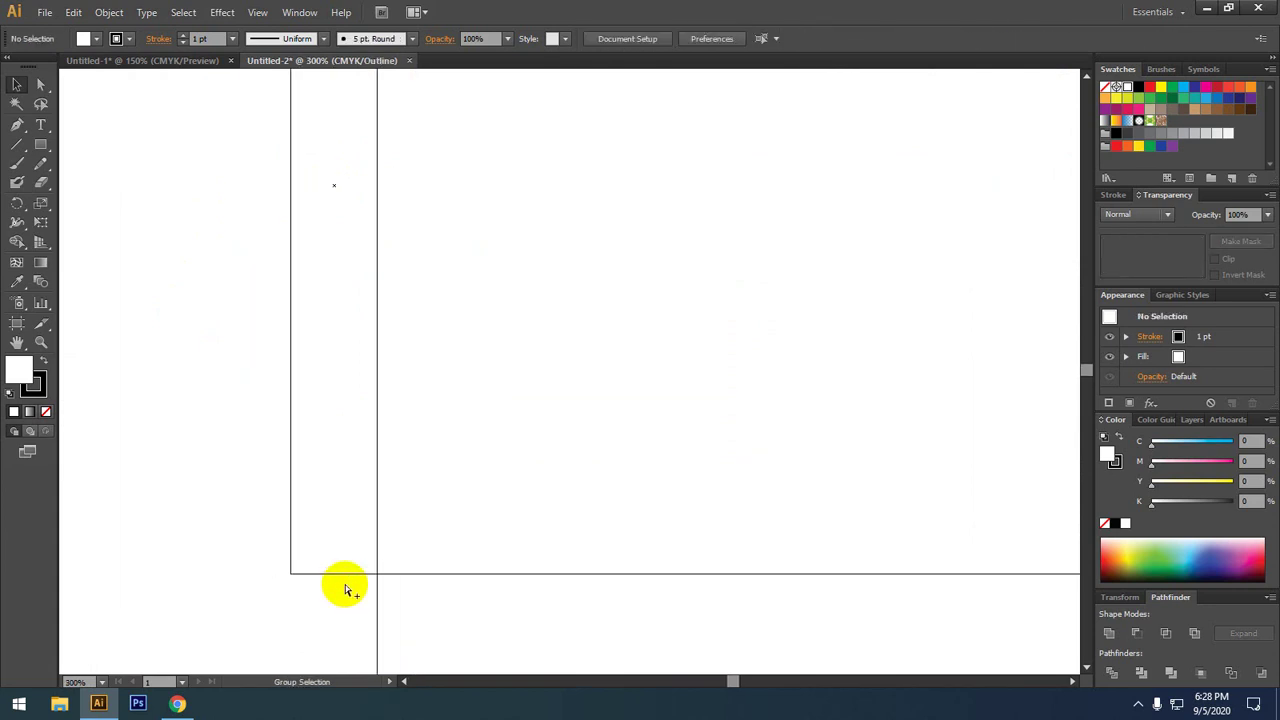
{"action": "scroll", "coordinate": [251, 391], "scroll_direction": "down", "scroll_amount": 1}
{"action": "scroll", "coordinate": [251, 391], "scroll_direction": "right", "scroll_amount": 3}
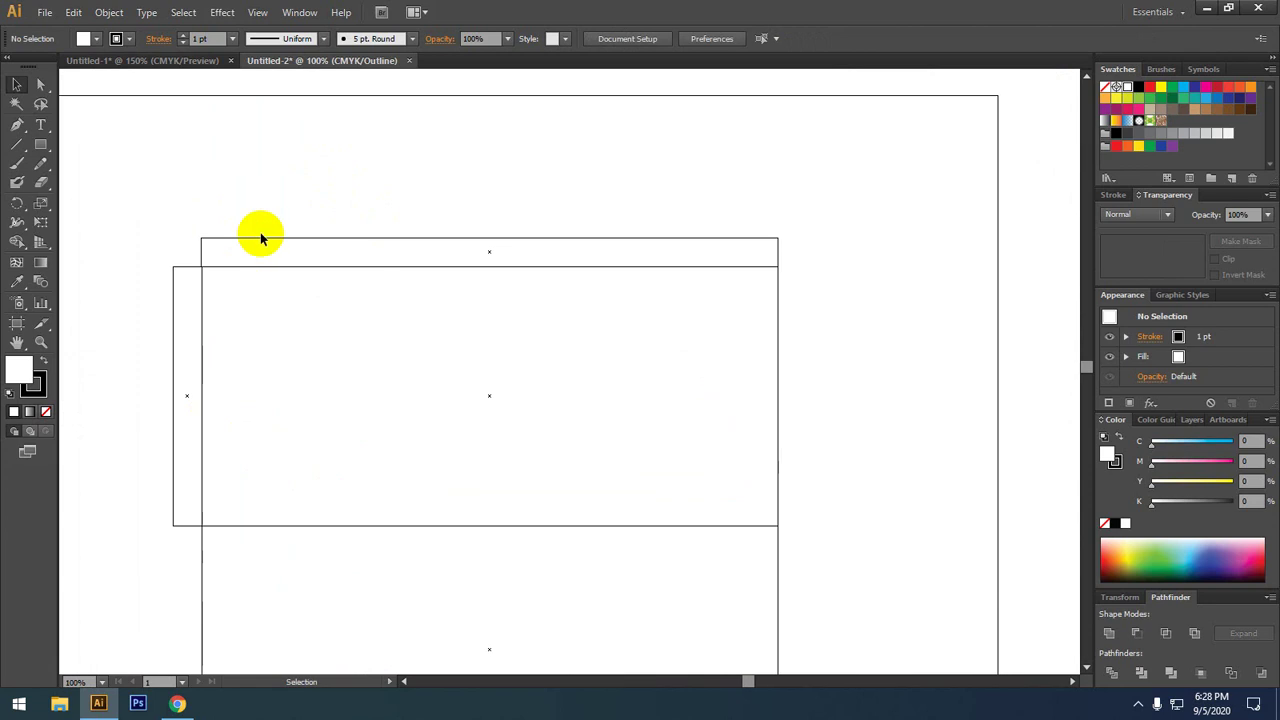
- Duplicate the upright strip flush against the main rectangle's right side and return to preview display
{"action": "left_click_drag", "start_coordinate": [177, 266], "coordinate": [781, 421]}
{"action": "left_click", "coordinate": [857, 374]}
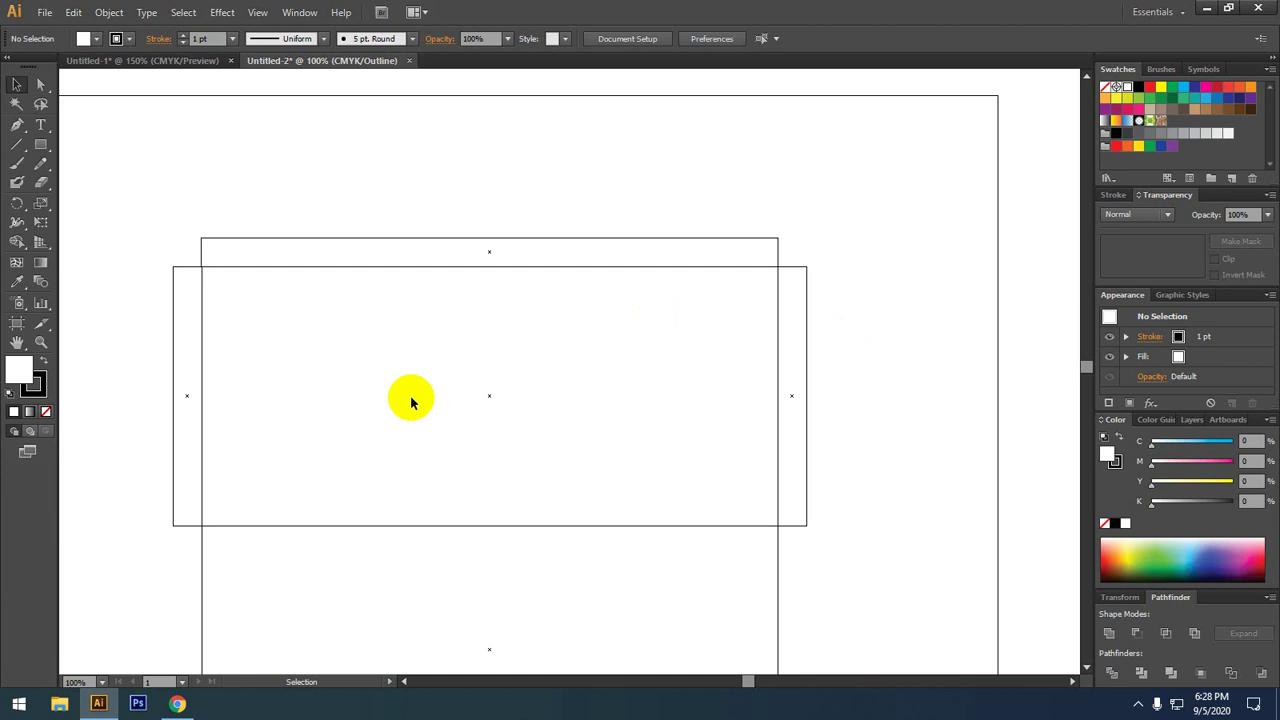
{"action": "left_click_drag", "start_coordinate": [287, 462], "coordinate": [440, 343]}
{"action": "left_click_drag", "start_coordinate": [263, 371], "coordinate": [280, 335]}
{"action": "key", "text": "ctrl+y"}
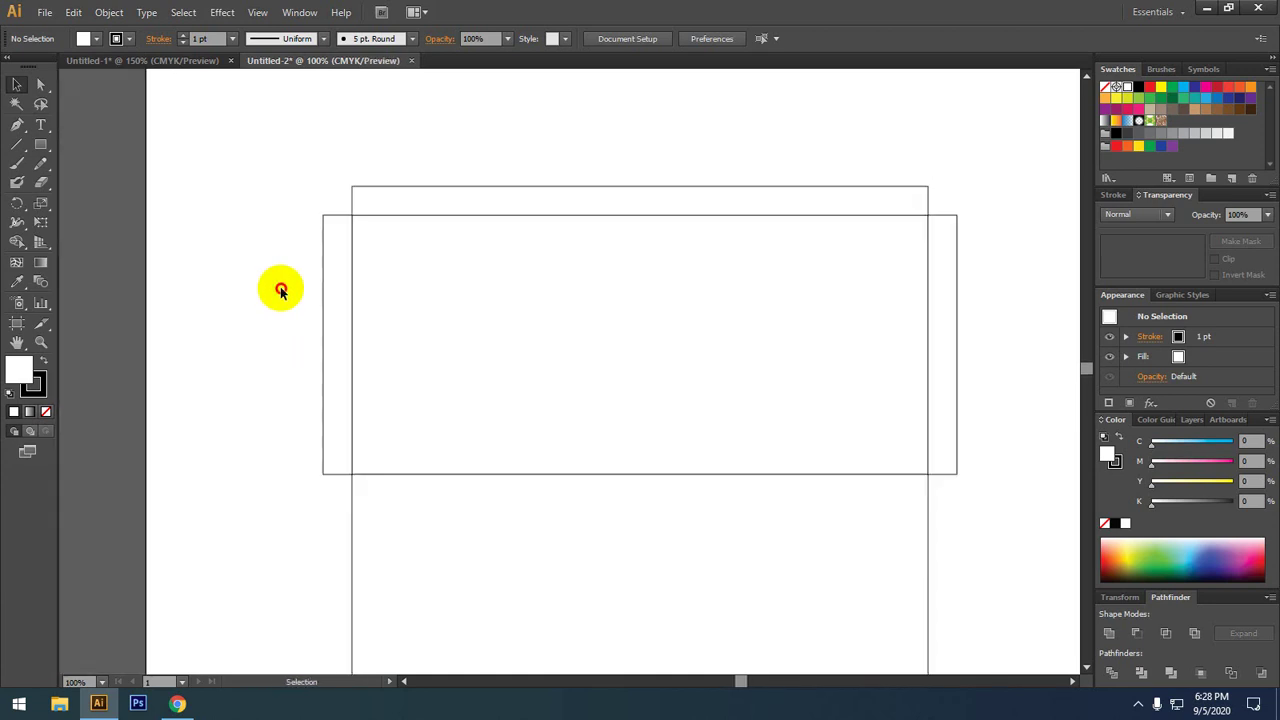
{"action": "left_click_drag", "start_coordinate": [640, 290], "coordinate": [460, 380]}
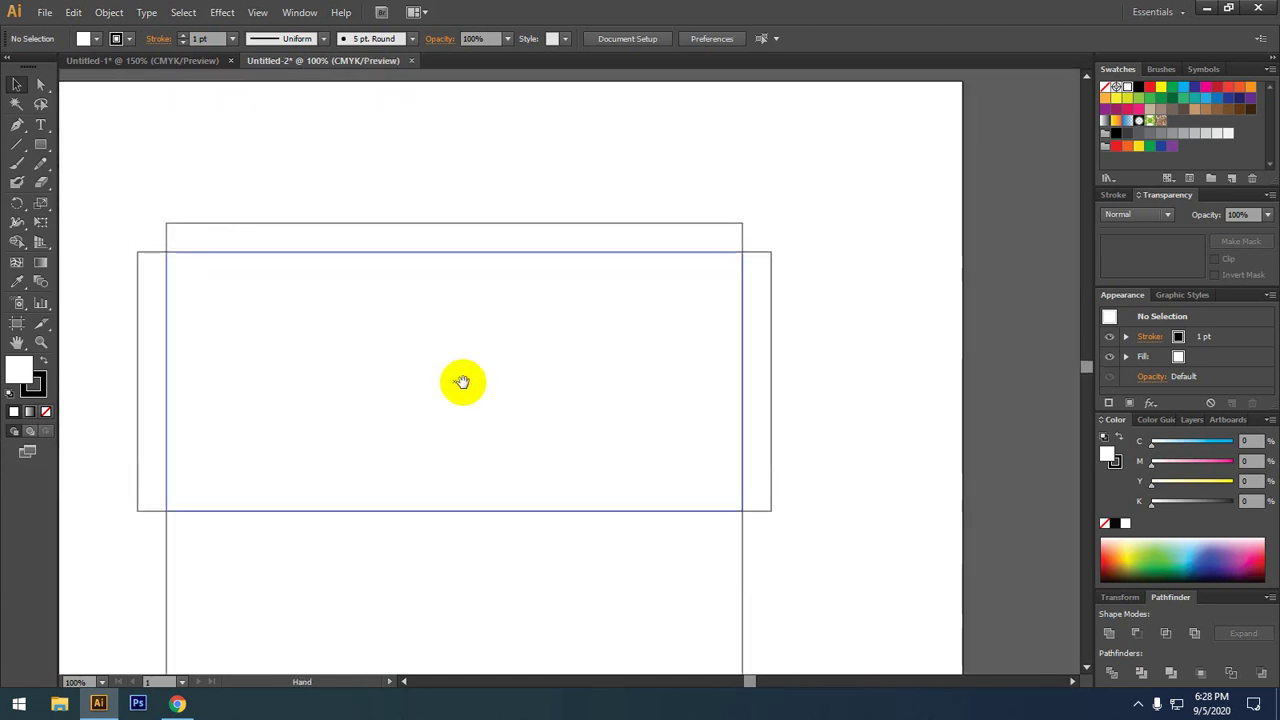
- Set the top strip's height to 1.3 in and move it flush onto the main rectangle's upper edge
{"action": "left_click", "coordinate": [440, 228]}
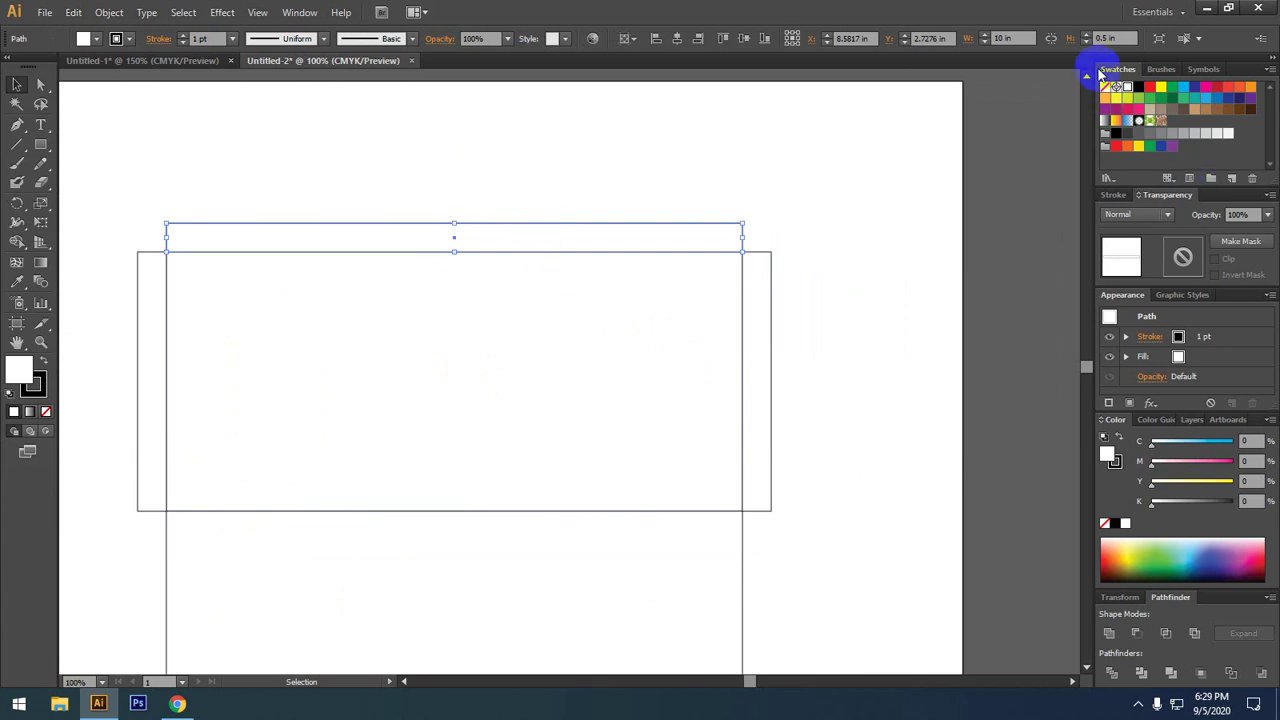
{"action": "left_click", "coordinate": [1103, 40]}
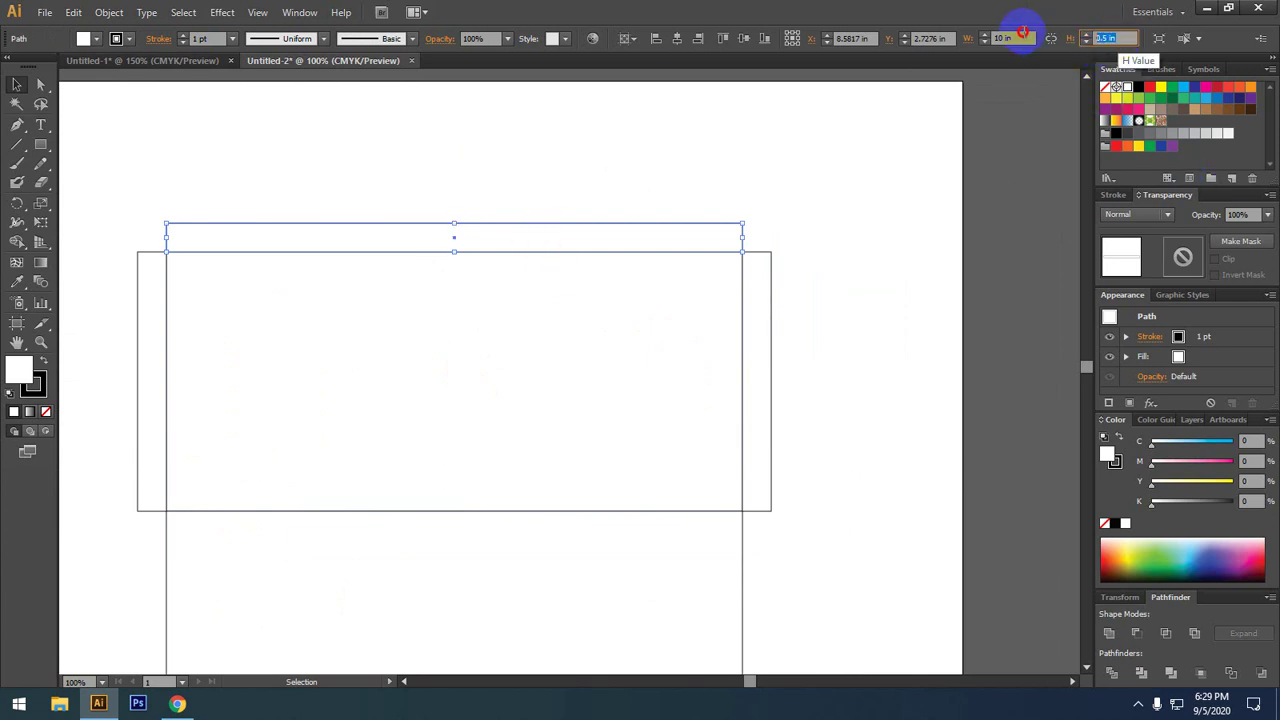
{"action": "type", "text": "1.3"}
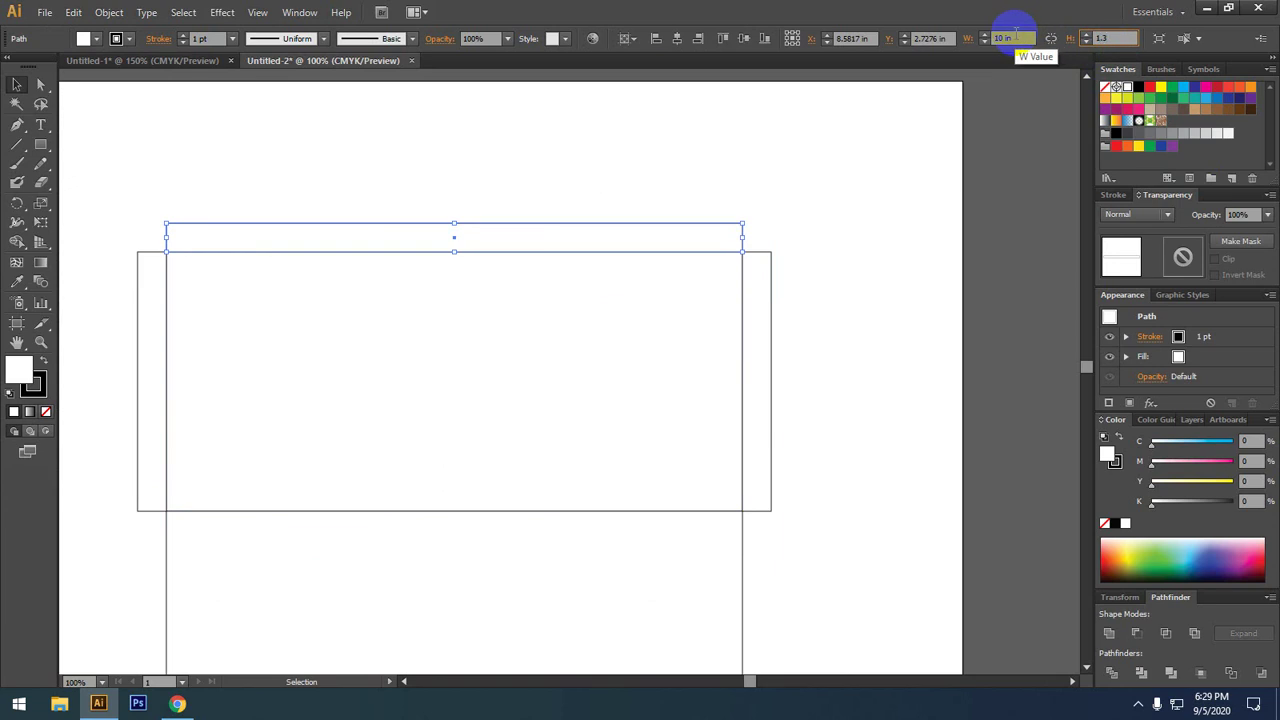
{"action": "key", "text": "Return"}
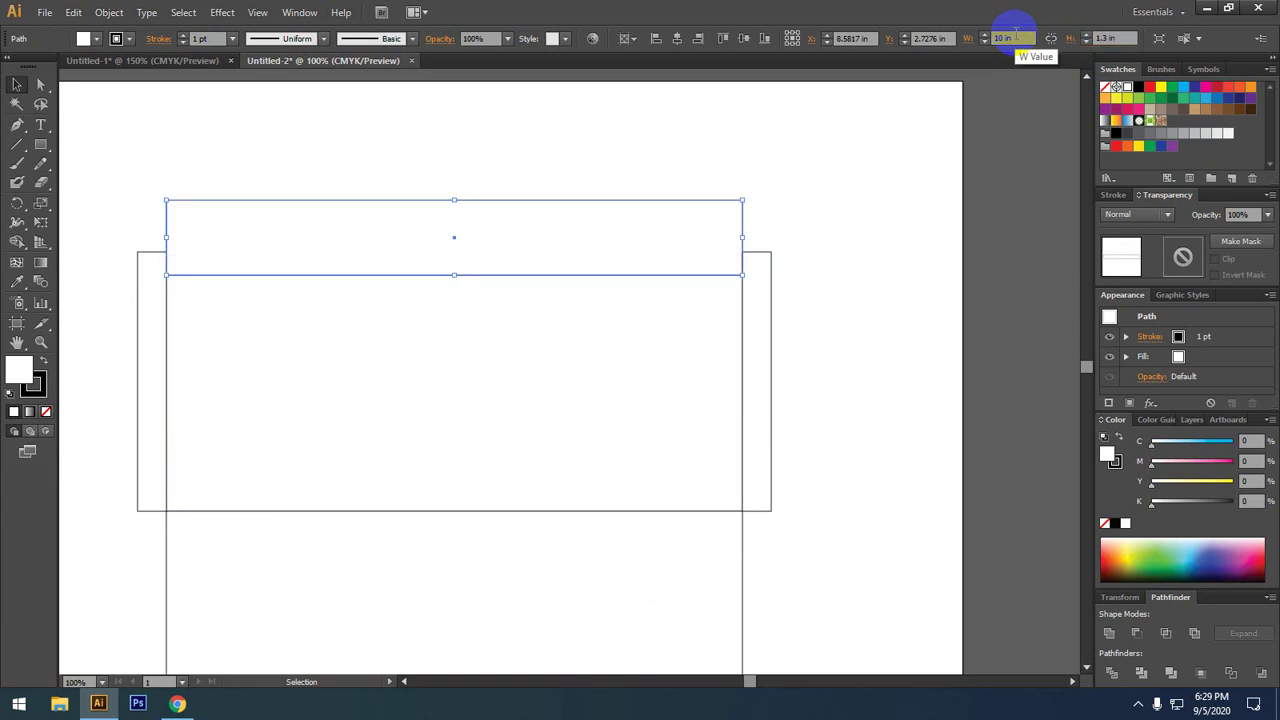
{"action": "left_click", "coordinate": [530, 204]}
{"action": "left_click_drag", "start_coordinate": [524, 201], "coordinate": [523, 178]}
{"action": "left_click", "coordinate": [589, 157]}
{"action": "left_click_drag", "start_coordinate": [328, 235], "coordinate": [369, 271]}
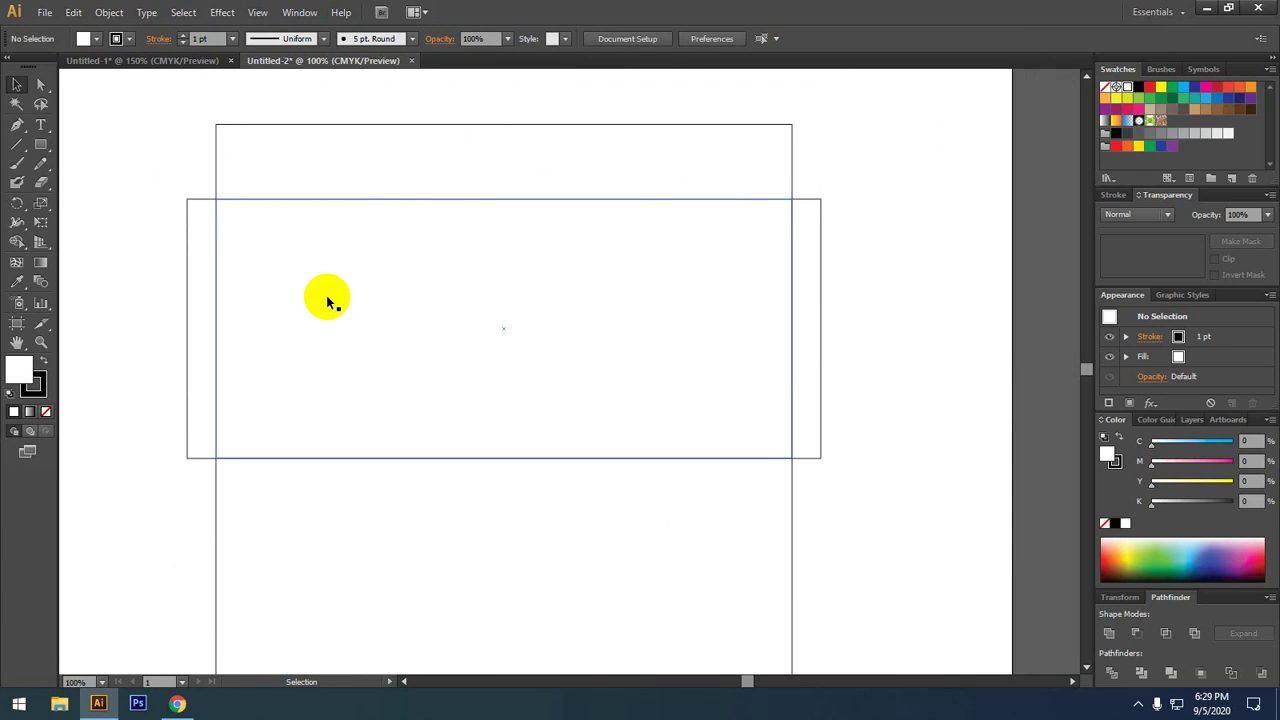
- Taper the left side flap by moving its two outer corner points inward vertically by about 0.11 in each
{"action": "scroll", "coordinate": [223, 189], "scroll_direction": "left", "scroll_amount": 2}
{"action": "scroll", "coordinate": [220, 190], "scroll_direction": "up", "scroll_amount": 1}
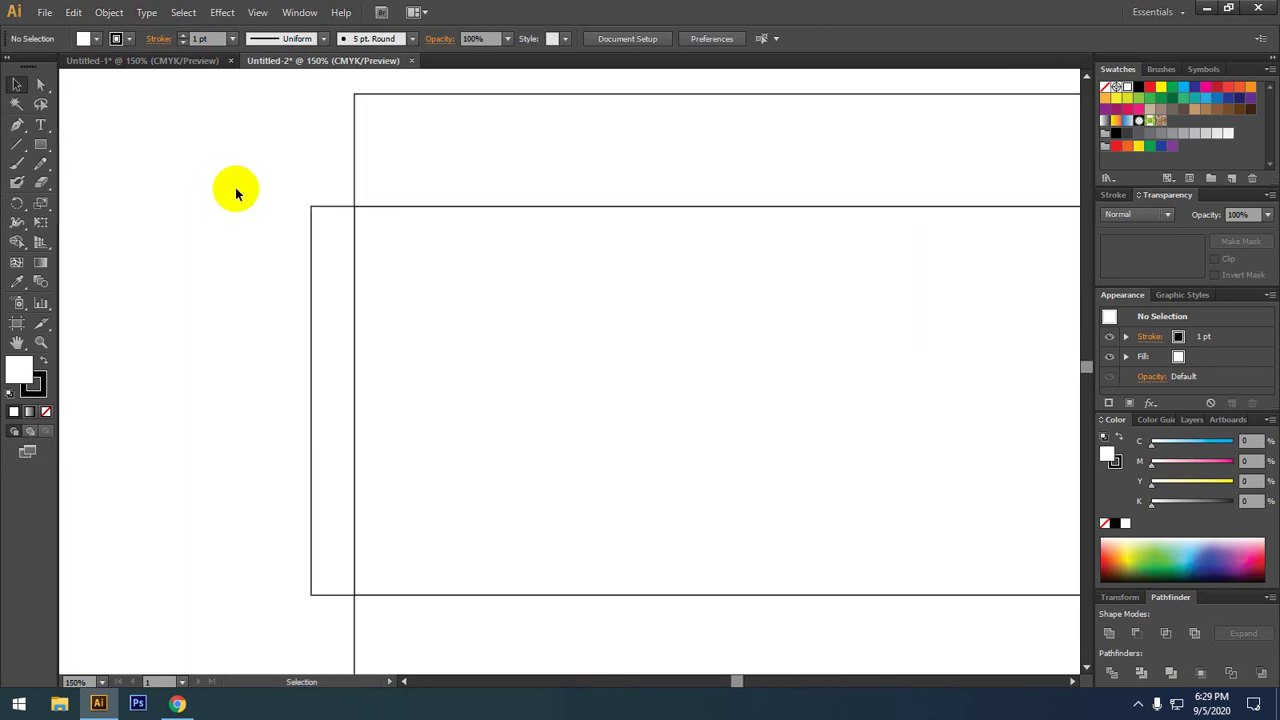
{"action": "left_click_drag", "start_coordinate": [281, 182], "coordinate": [327, 230]}
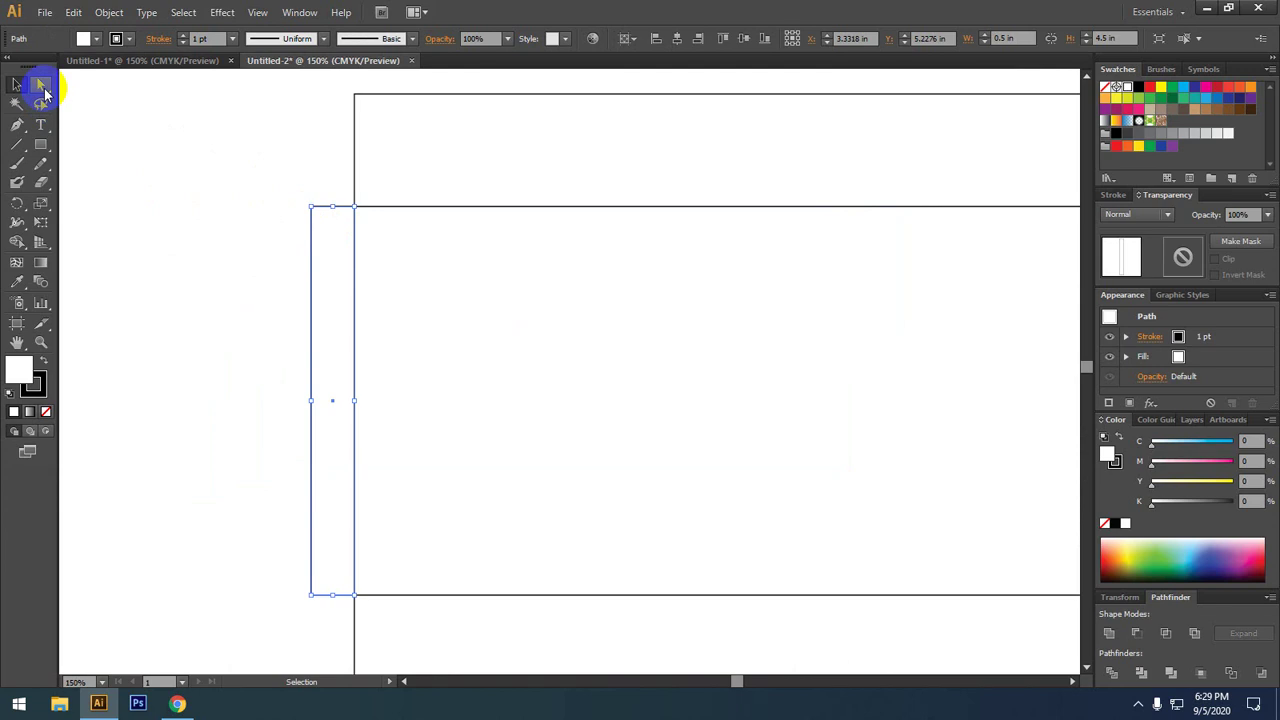
{"action": "left_click", "coordinate": [41, 87]}
{"action": "left_click_drag", "start_coordinate": [255, 169], "coordinate": [323, 220]}
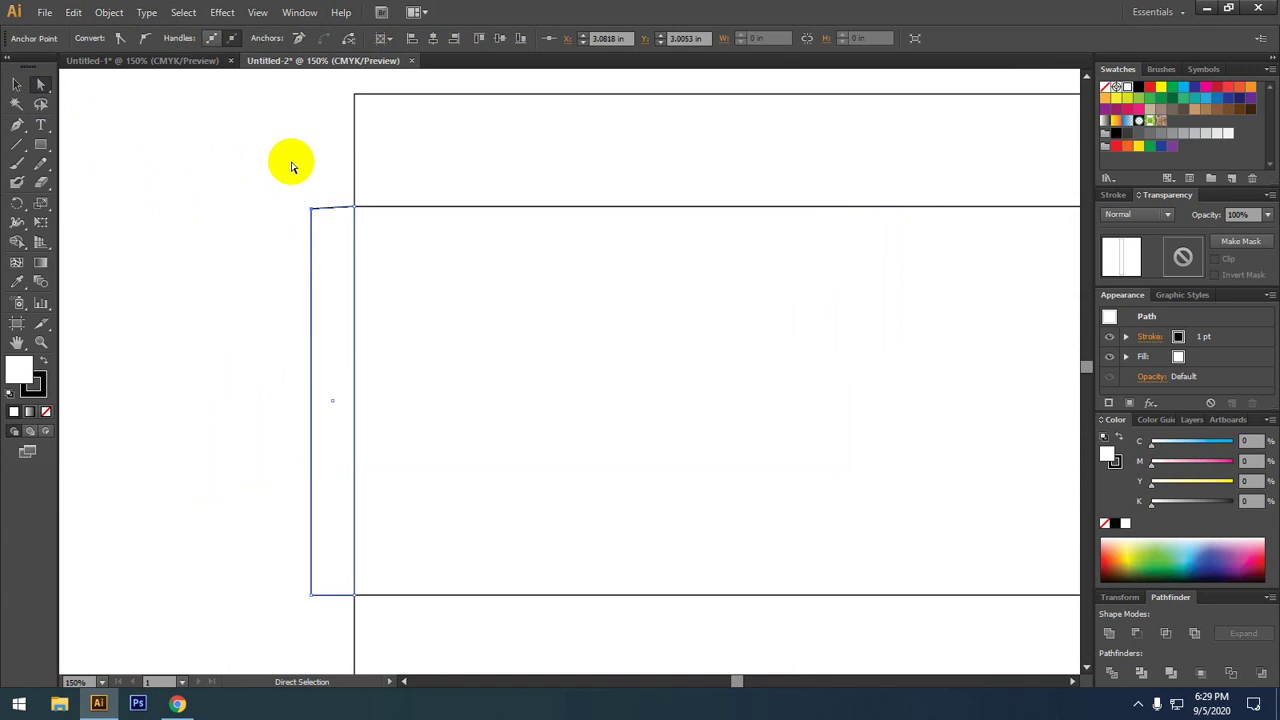
{"action": "key", "text": "Down"}
{"action": "key", "text": "Down"}
{"action": "key", "text": "Down"}
{"action": "scroll", "coordinate": [280, 272], "scroll_direction": "down", "scroll_amount": 2}
{"action": "left_click_drag", "start_coordinate": [258, 449], "coordinate": [332, 563]}
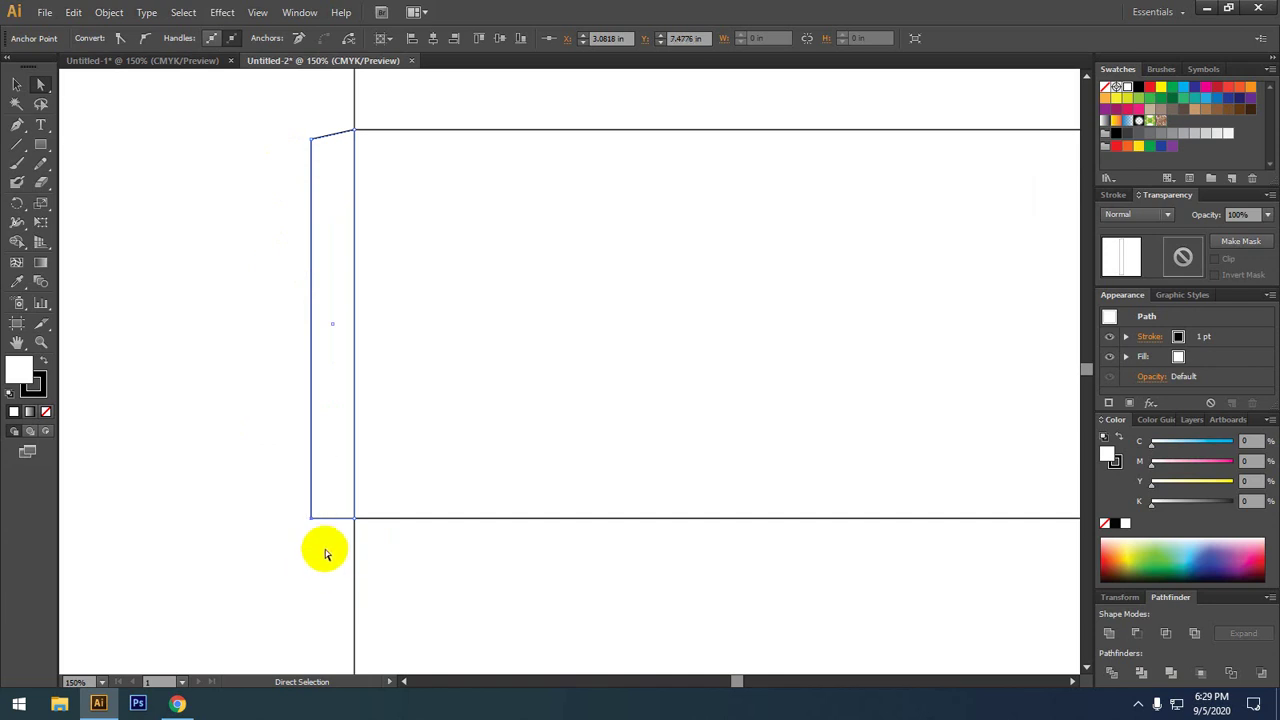
{"action": "key", "text": "Up"}
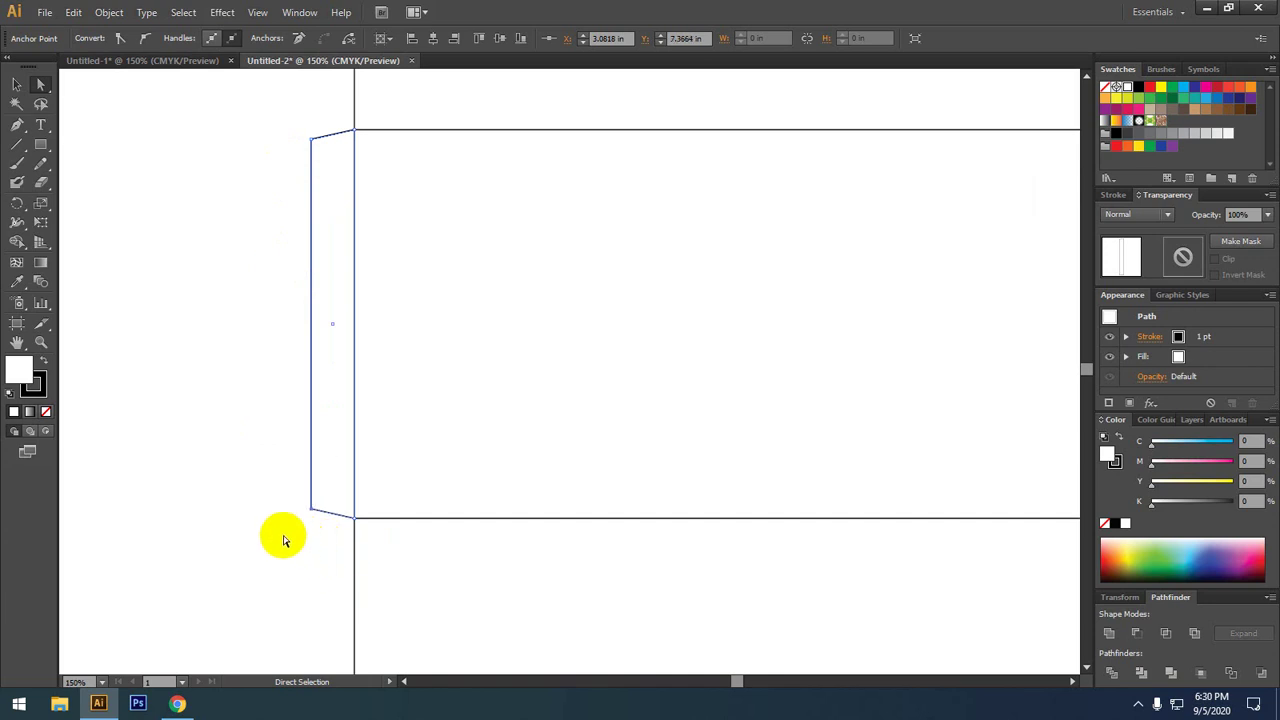
{"action": "left_click", "coordinate": [223, 437]}
- Taper the right side flap by moving its two outer corner points inward vertically by about 0.1 in each
{"action": "scroll", "coordinate": [223, 440], "scroll_direction": "down", "scroll_amount": 2}
{"action": "scroll", "coordinate": [503, 434], "scroll_direction": "right", "scroll_amount": 2}
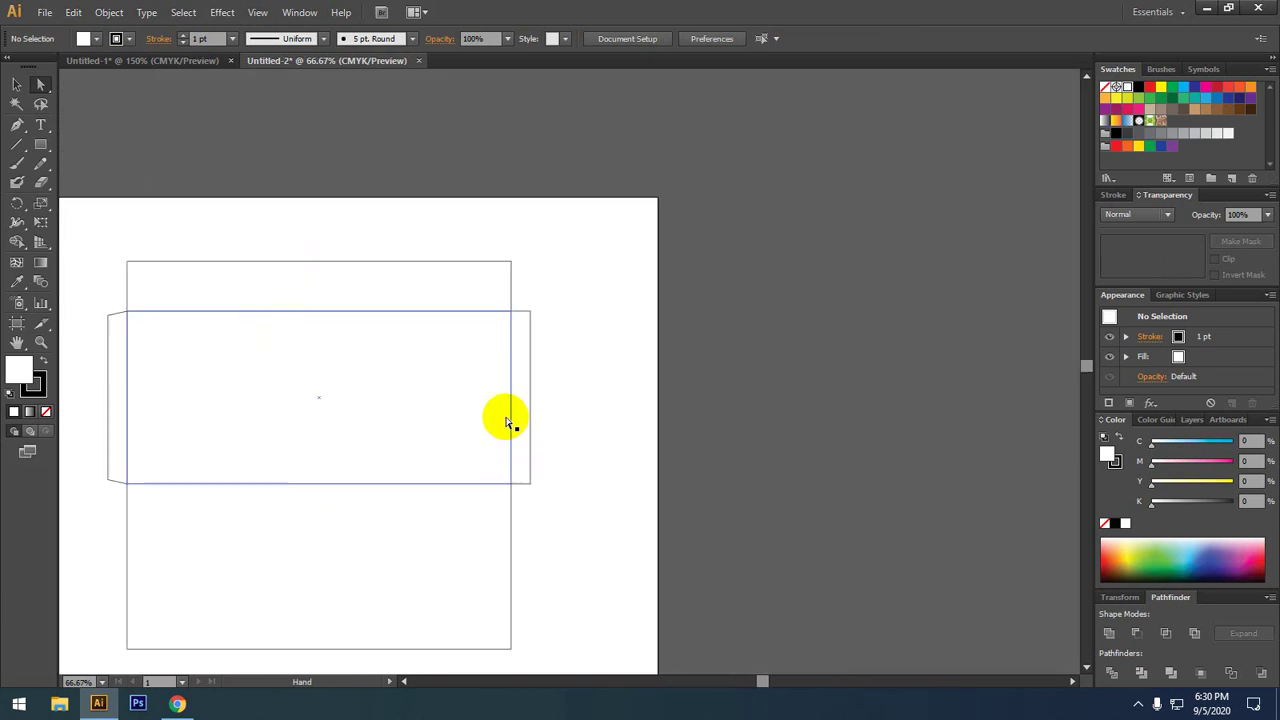
{"action": "scroll", "coordinate": [523, 329], "scroll_direction": "up", "scroll_amount": 3}
{"action": "key", "text": "a"}
{"action": "left_click", "coordinate": [541, 290]}
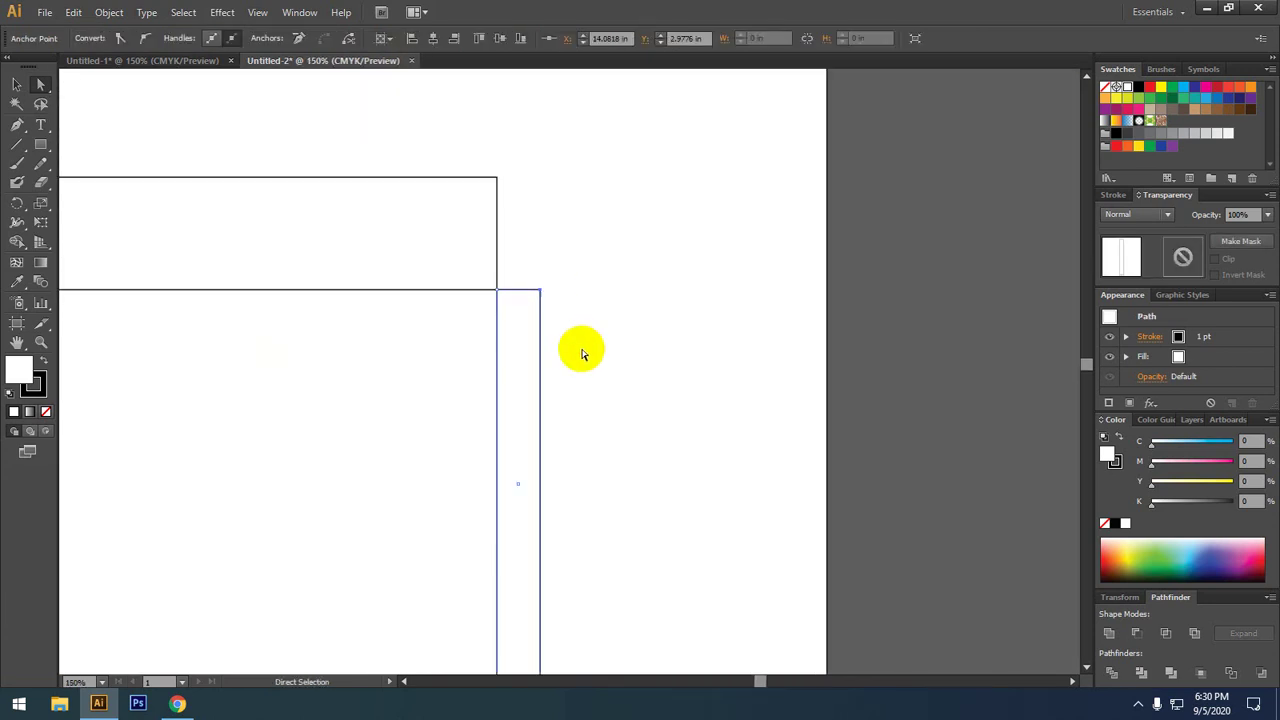
{"action": "scroll", "coordinate": [580, 355], "scroll_direction": "down", "scroll_amount": 3}
{"action": "left_click", "coordinate": [544, 484]}
{"action": "key", "text": "Up"}
{"action": "key", "text": "Up"}
{"action": "key", "text": "Up"}
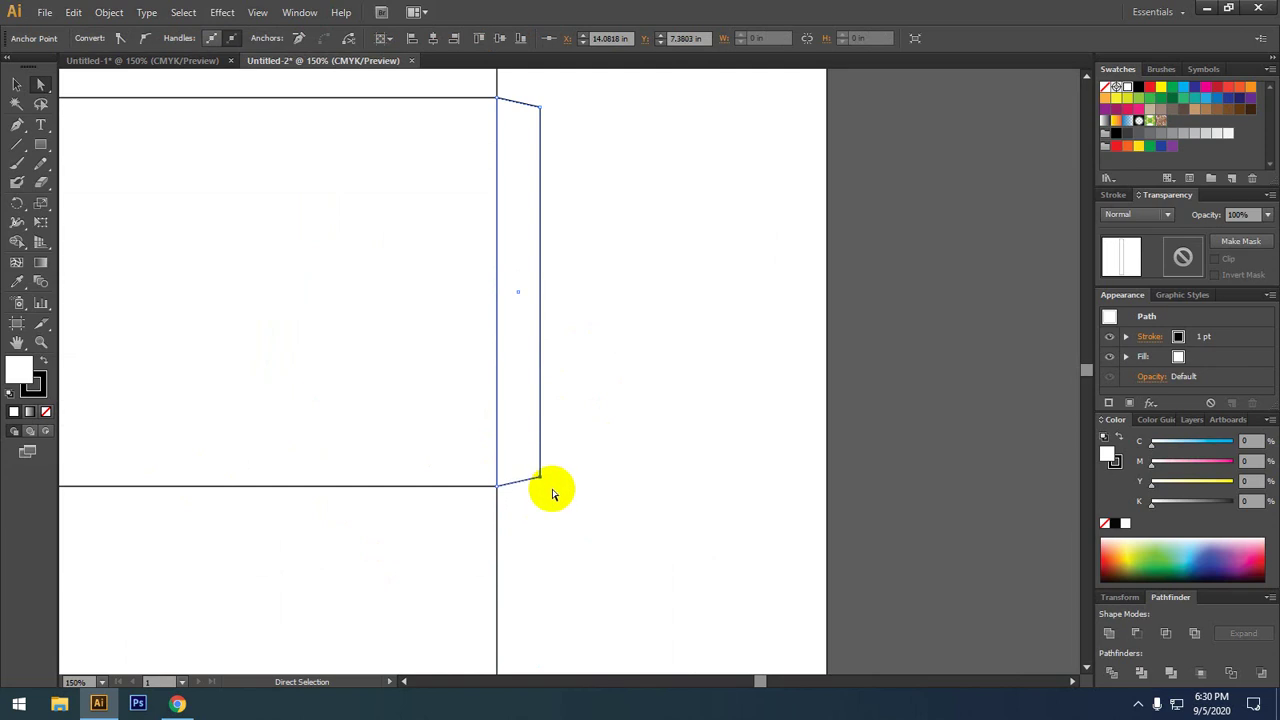
{"action": "left_click", "coordinate": [552, 490]}
{"action": "scroll", "coordinate": [533, 489], "scroll_direction": "up", "scroll_amount": 2}
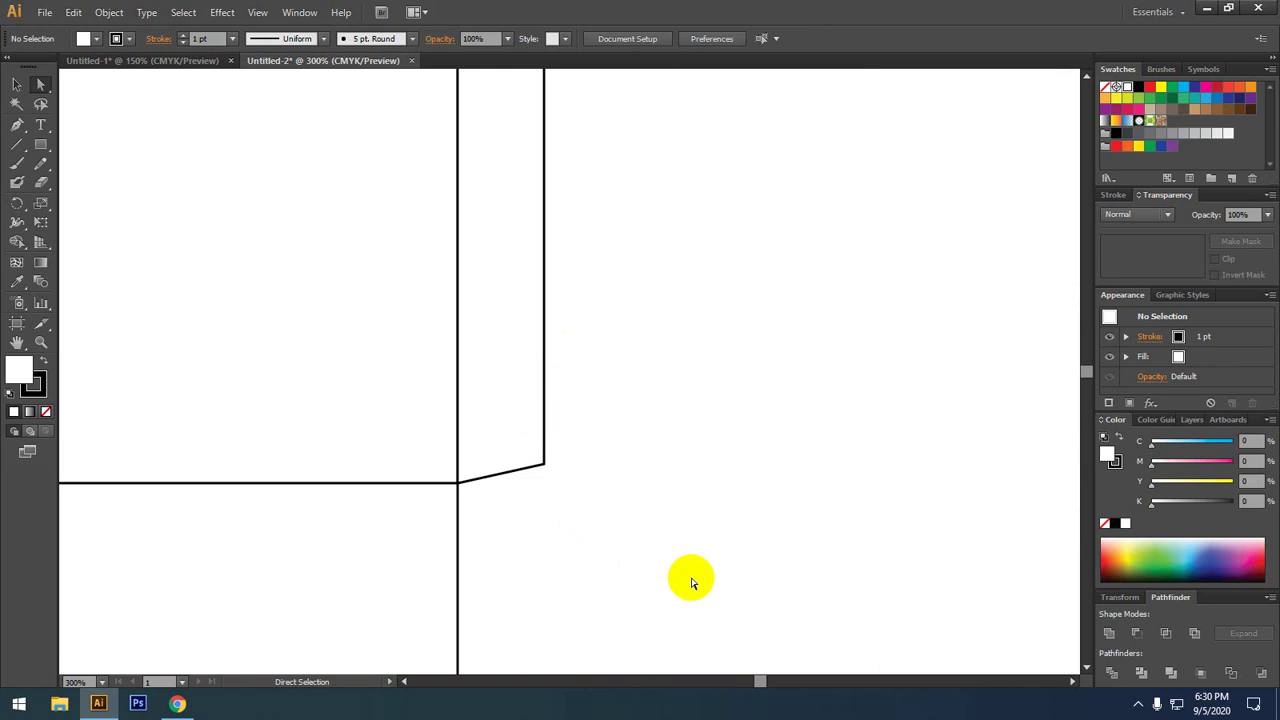
{"action": "scroll", "coordinate": [660, 569], "scroll_direction": "down", "scroll_amount": 3}
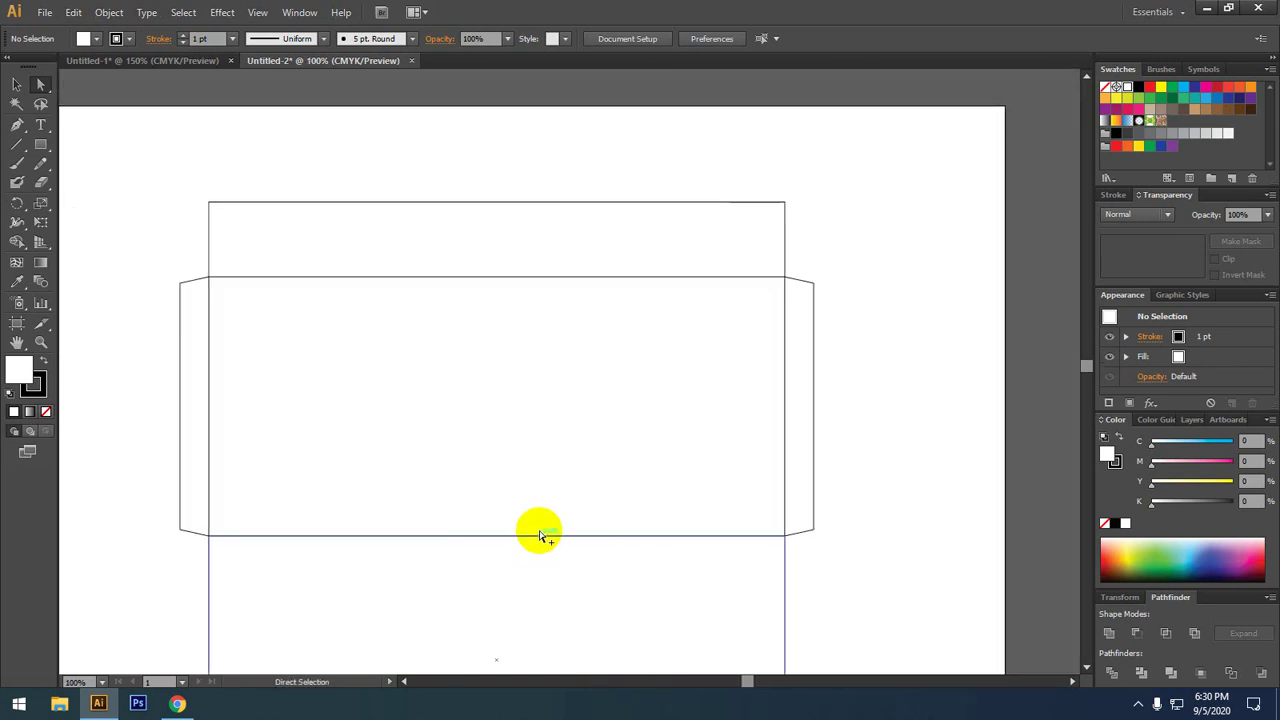
- Place a duplicate of the 1.3 in high top rectangle straight above it, outside the artboard
{"action": "scroll", "coordinate": [296, 393], "scroll_direction": "up", "scroll_amount": 1}
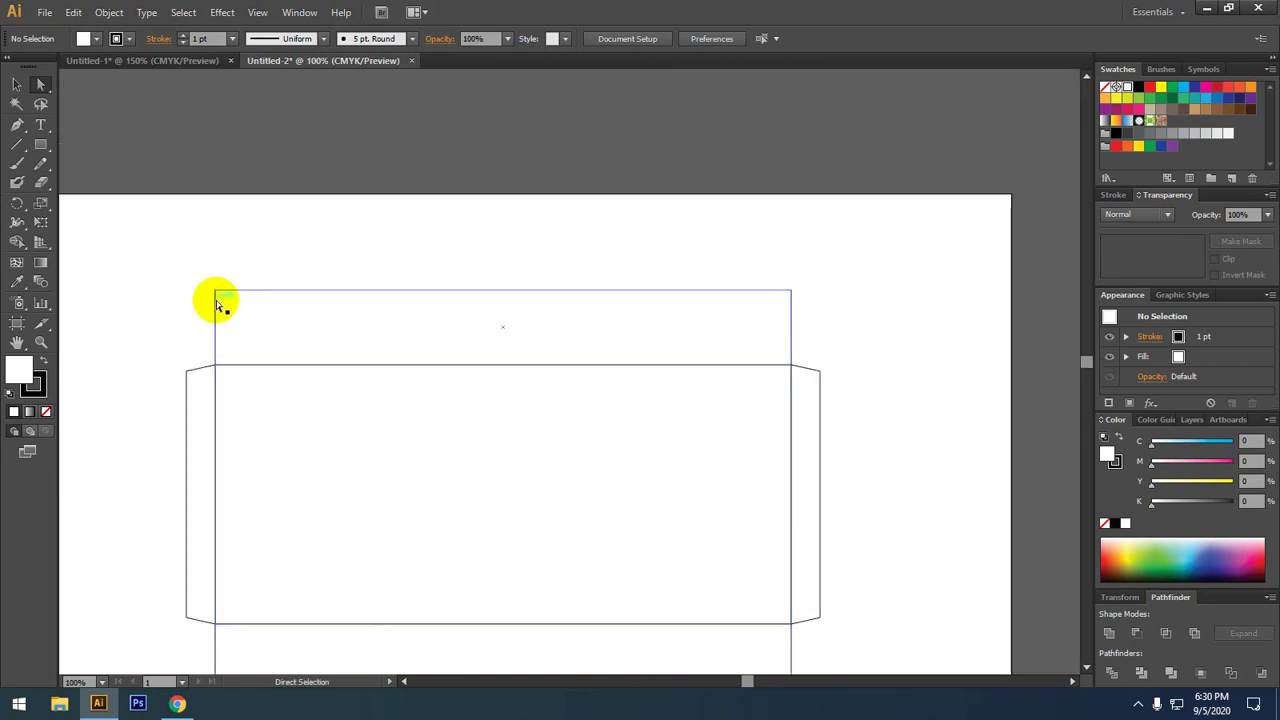
{"action": "scroll", "coordinate": [228, 300], "scroll_direction": "up", "scroll_amount": 1}
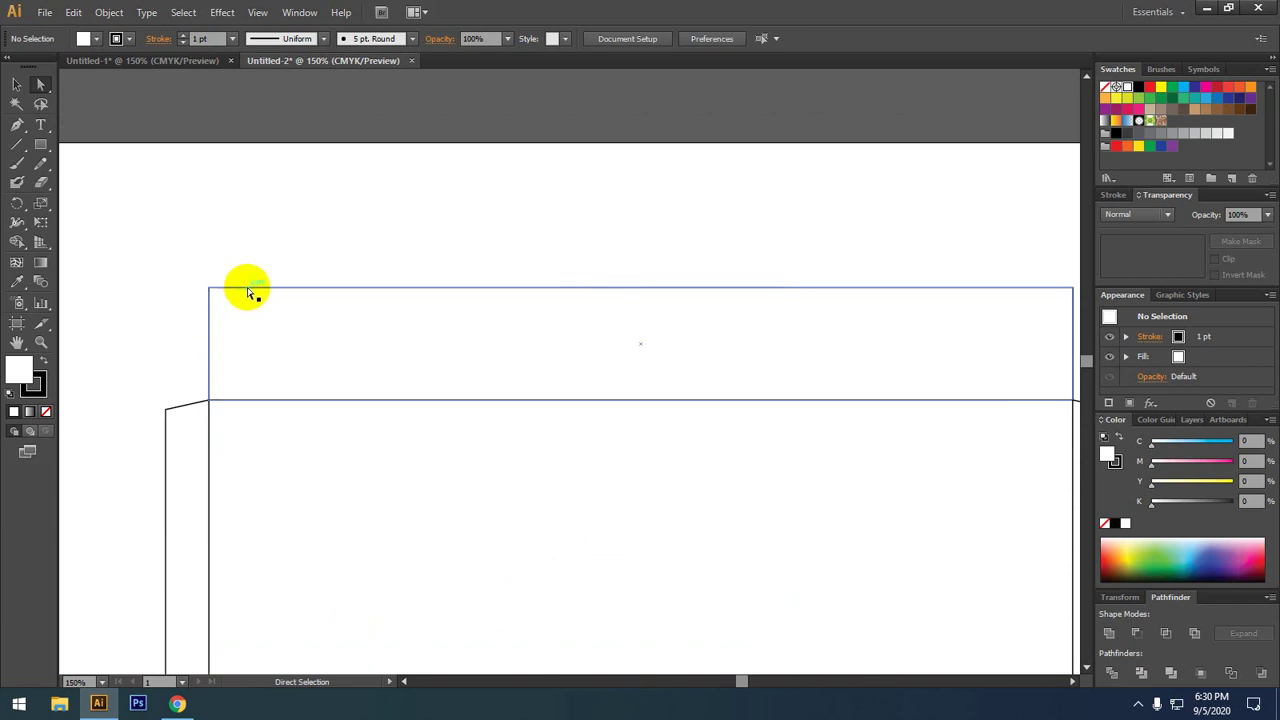
{"action": "scroll", "coordinate": [516, 294], "scroll_direction": "down", "scroll_amount": 1}
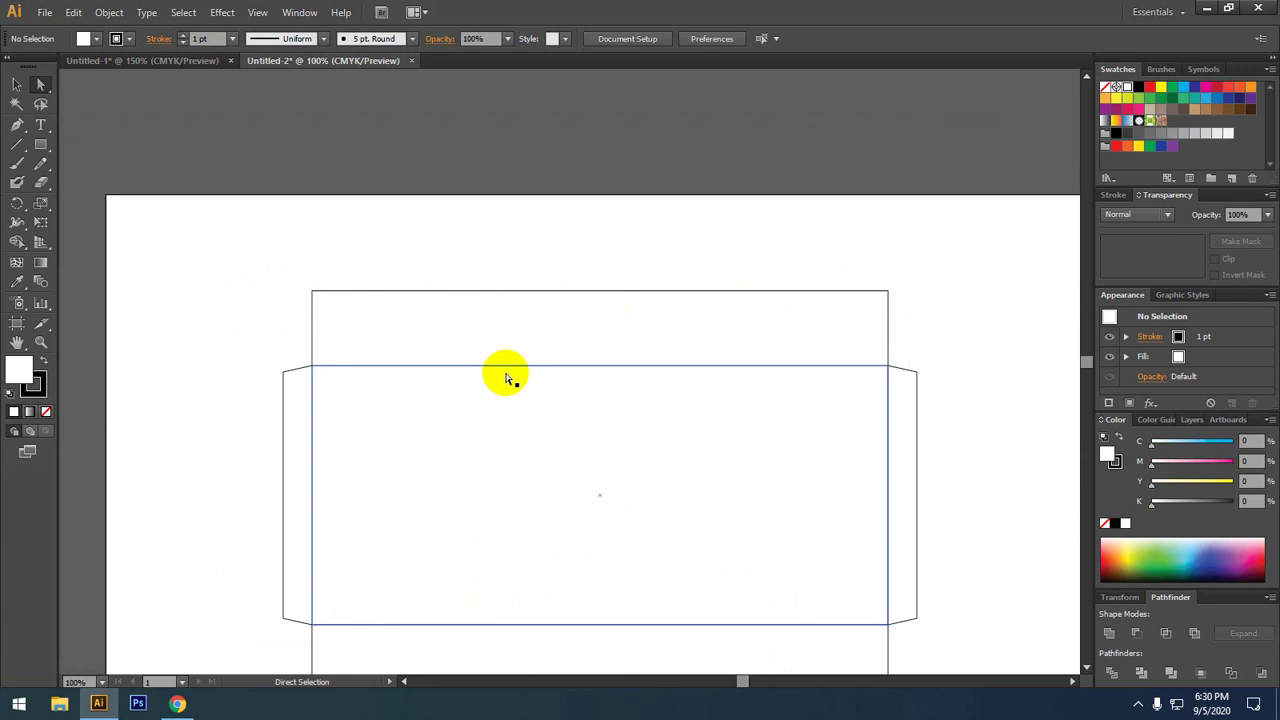
{"action": "scroll", "coordinate": [510, 332], "scroll_direction": "up", "scroll_amount": 1}
{"action": "scroll", "coordinate": [495, 370], "scroll_direction": "up", "scroll_amount": 2}
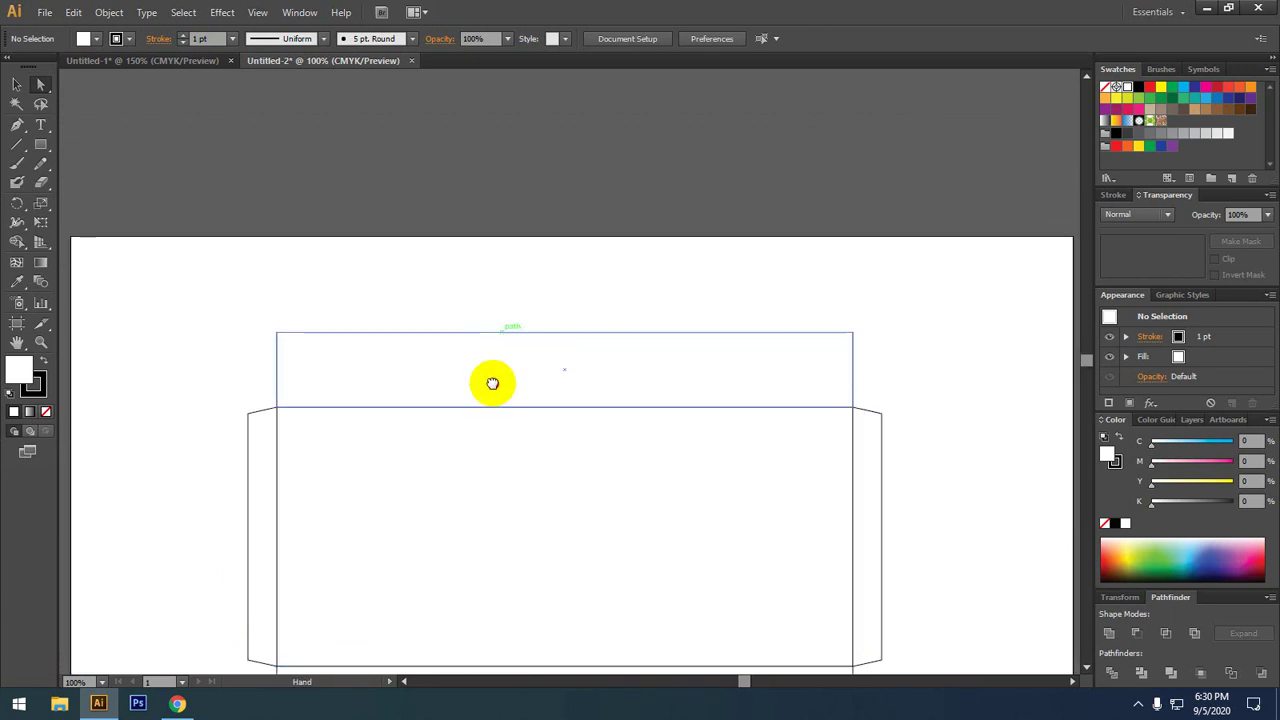
{"action": "left_click_drag", "start_coordinate": [487, 406], "coordinate": [437, 163]}
{"action": "key", "text": "ctrl+z"}
{"action": "left_click", "coordinate": [11, 87]}
{"action": "left_click", "coordinate": [337, 371]}
{"action": "left_click_drag", "start_coordinate": [429, 437], "coordinate": [400, 212]}
{"action": "left_click", "coordinate": [394, 286]}
{"action": "scroll", "coordinate": [420, 330], "scroll_direction": "up", "scroll_amount": 1}
{"action": "scroll", "coordinate": [434, 345], "scroll_direction": "up", "scroll_amount": 1}
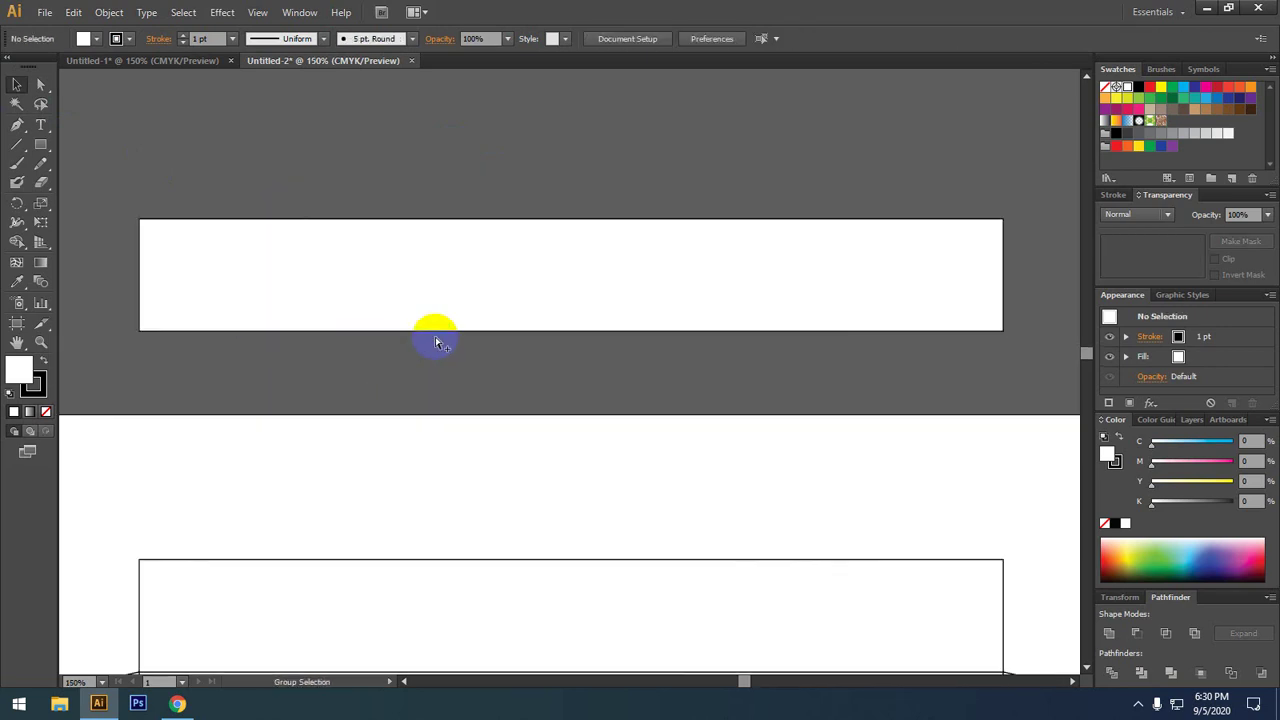
- Add an anchor point near the middle of the lower edge of the duplicated strip above the artboard
{"action": "left_click", "coordinate": [141, 232]}
{"action": "left_click", "coordinate": [331, 311]}
{"action": "left_click", "coordinate": [333, 259]}
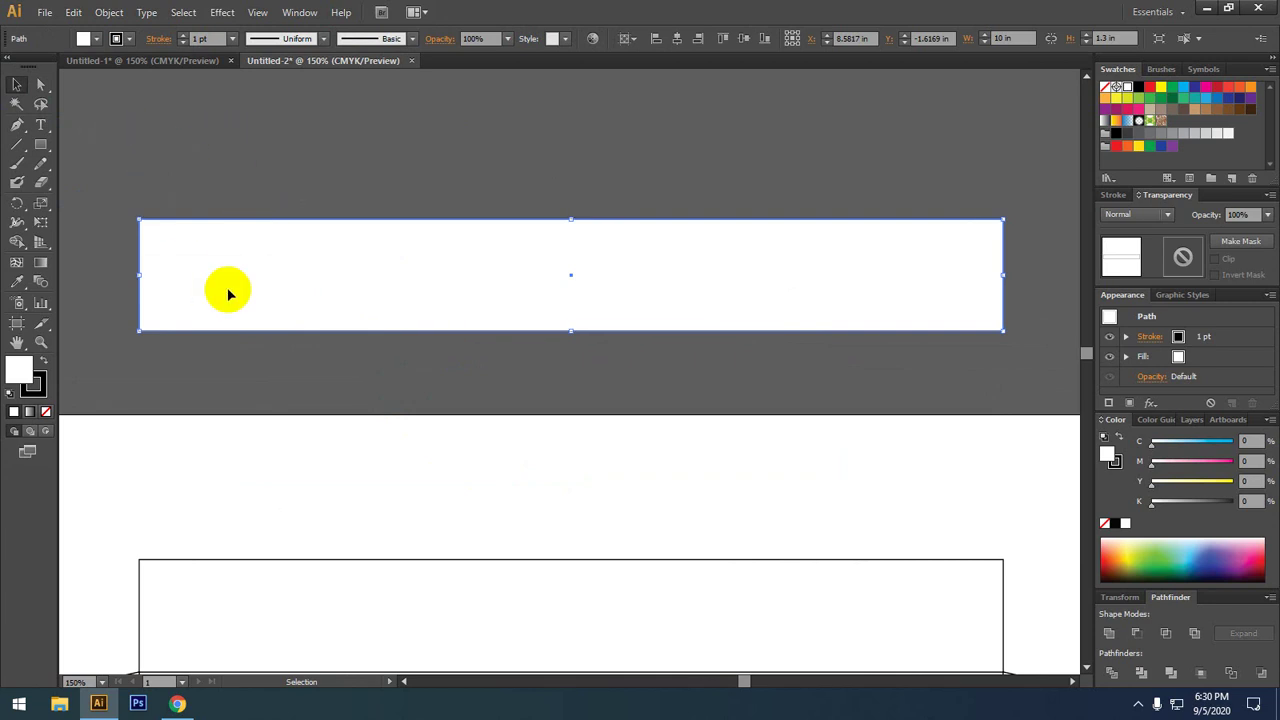
{"action": "left_click", "coordinate": [17, 145]}
{"action": "left_click", "coordinate": [18, 126]}
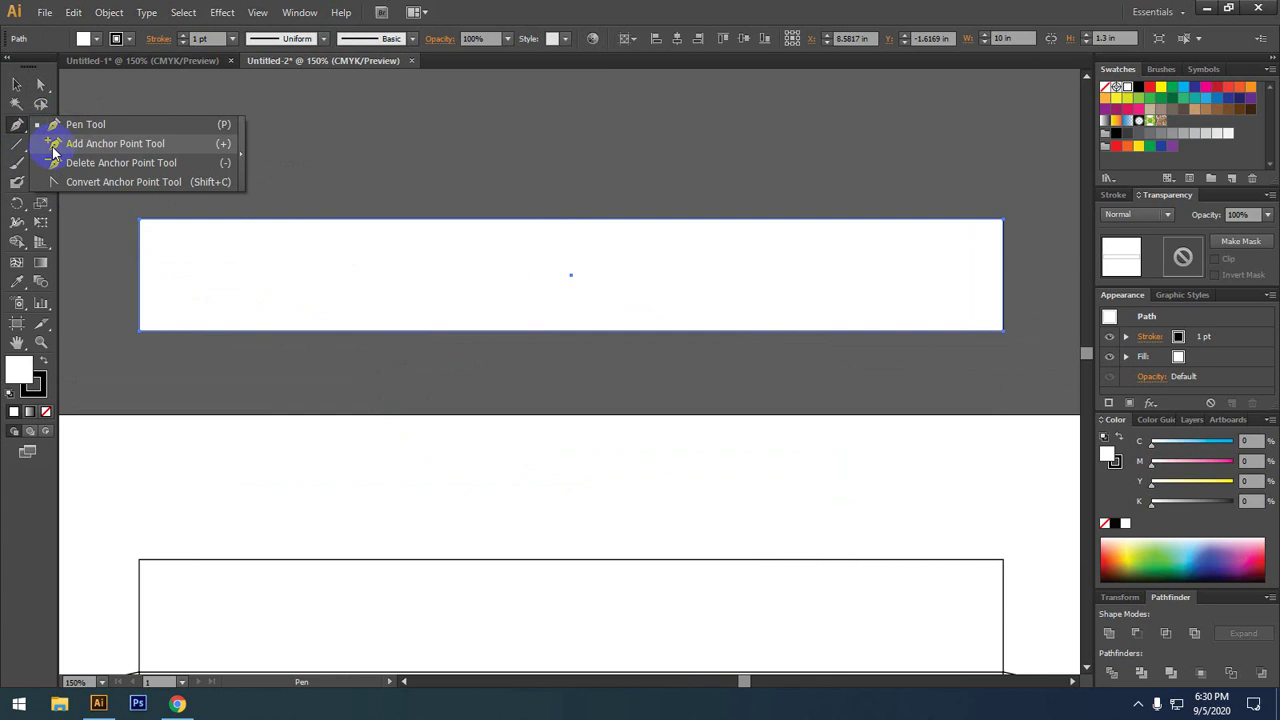
{"action": "left_click", "coordinate": [112, 150]}
{"action": "left_click", "coordinate": [552, 331]}
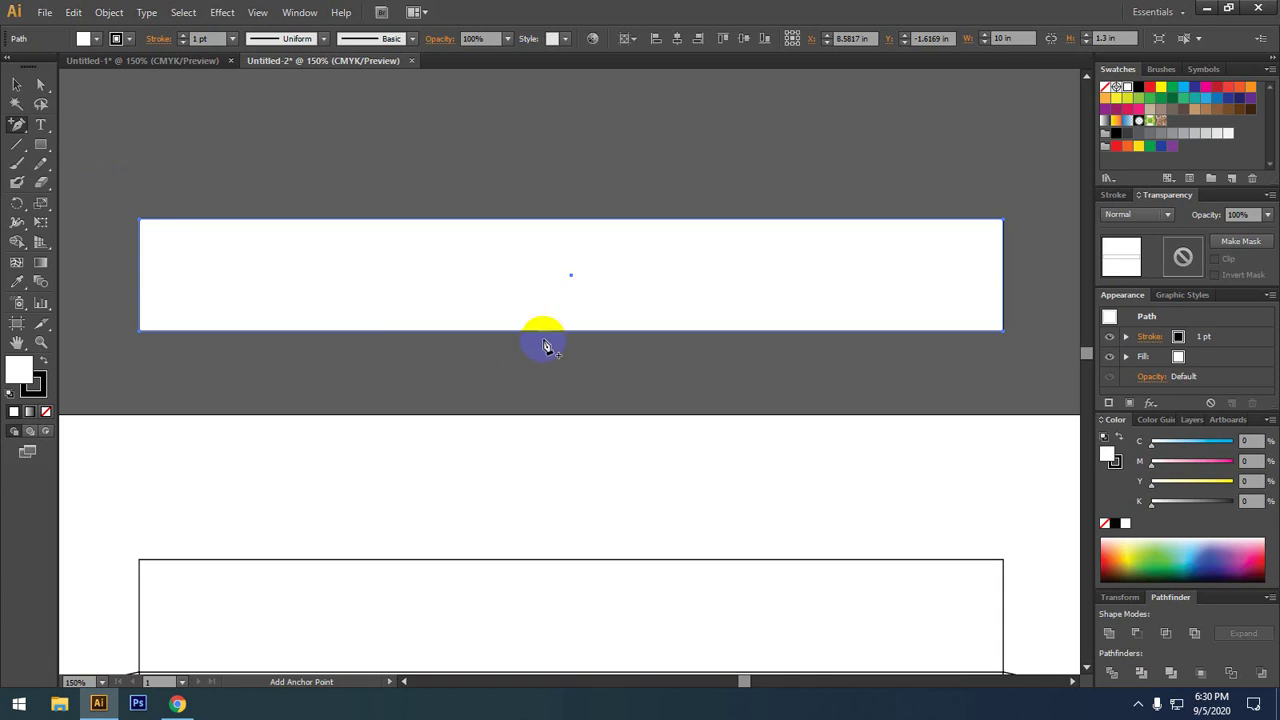
{"action": "left_click", "coordinate": [553, 332]}
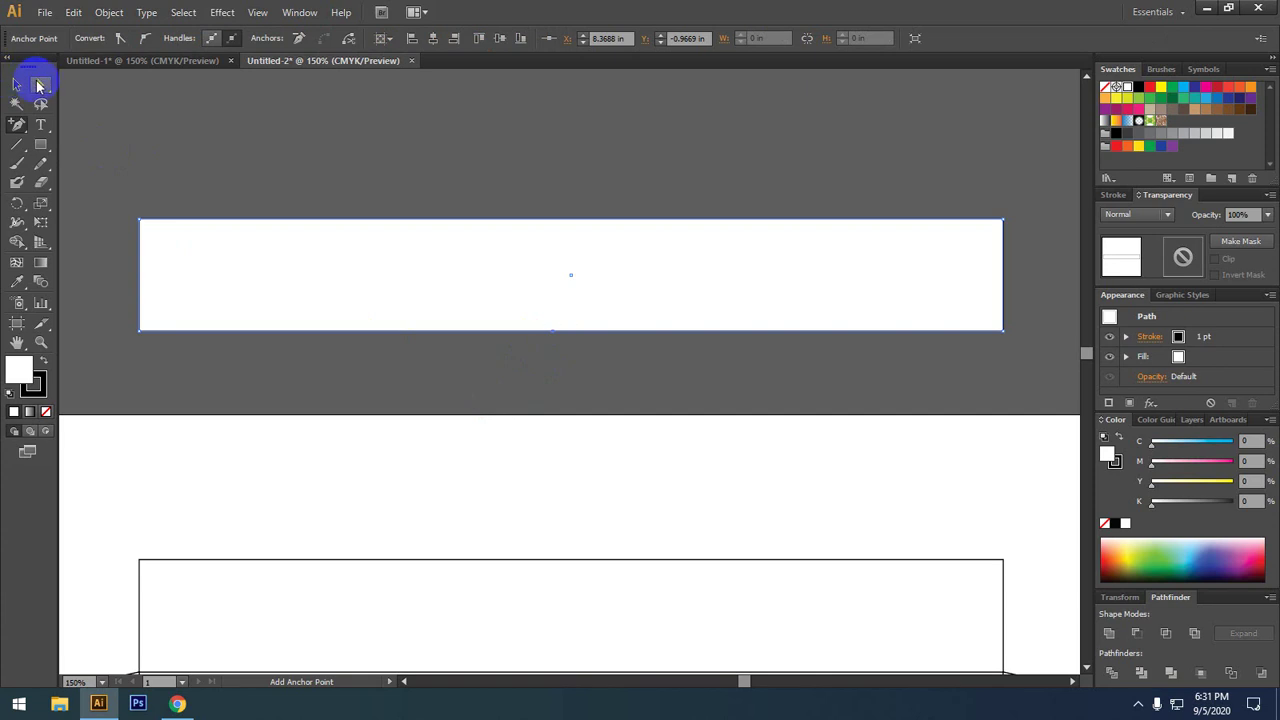
- Delete the added anchor point to open the strip's lower edge, briefly removing the fill to check the open path
{"action": "left_click", "coordinate": [40, 85]}
{"action": "left_click", "coordinate": [580, 366]}
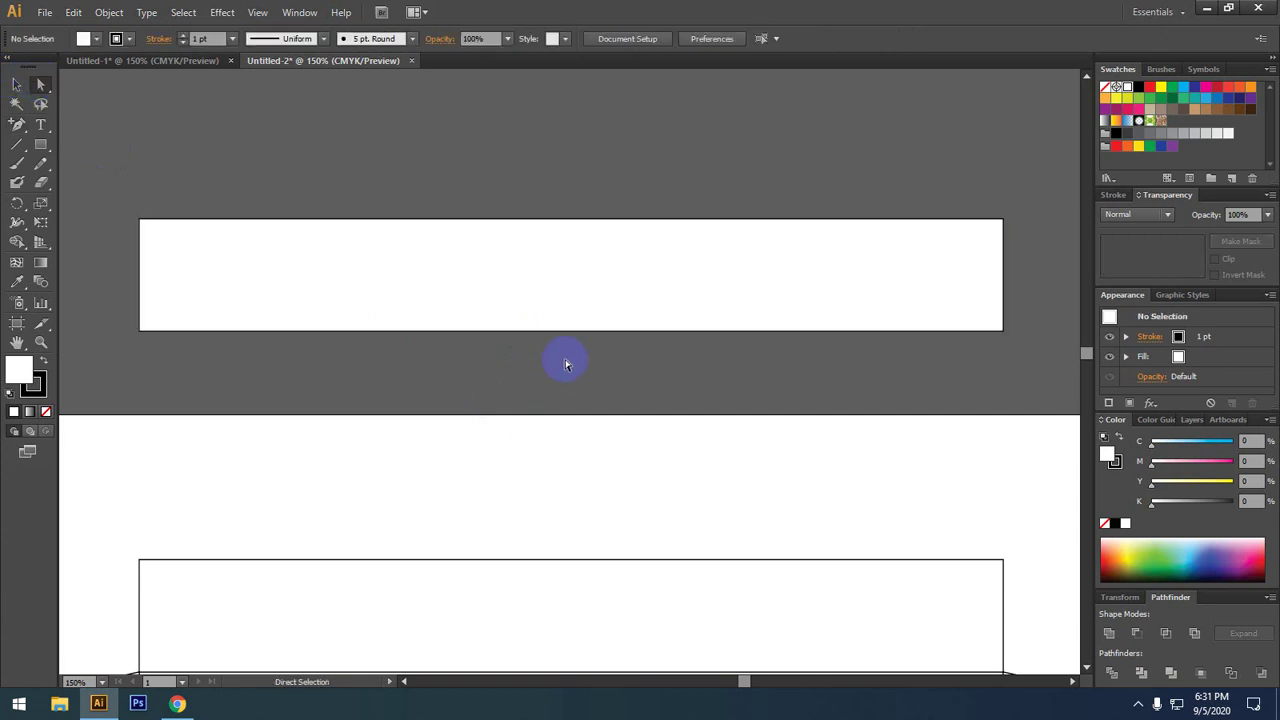
{"action": "left_click", "coordinate": [556, 334]}
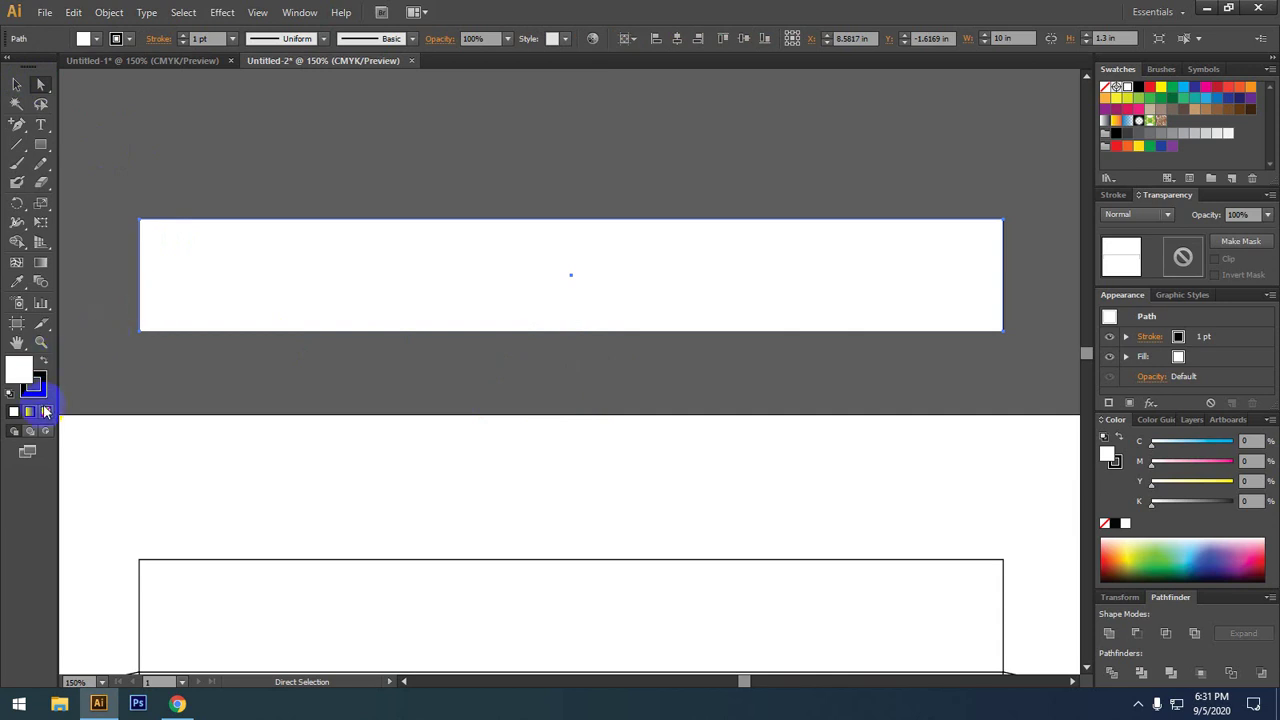
{"action": "left_click", "coordinate": [45, 411]}
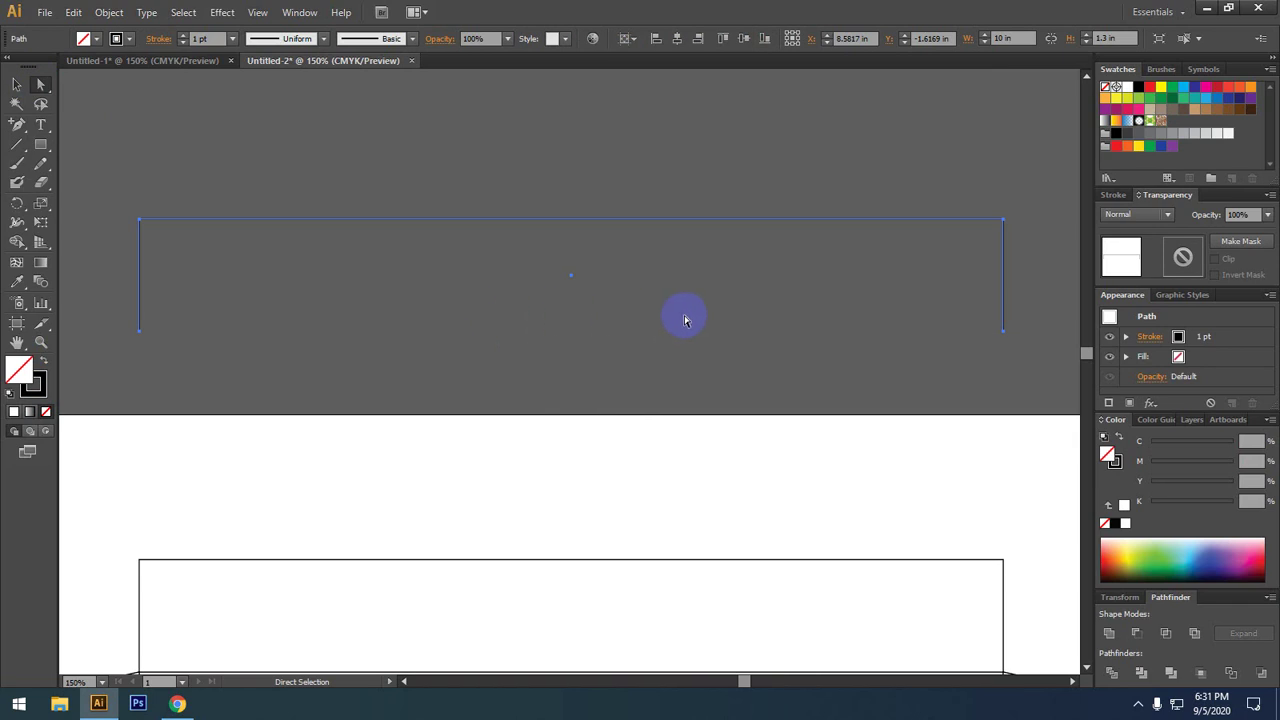
{"action": "key", "text": "ctrl+z"}
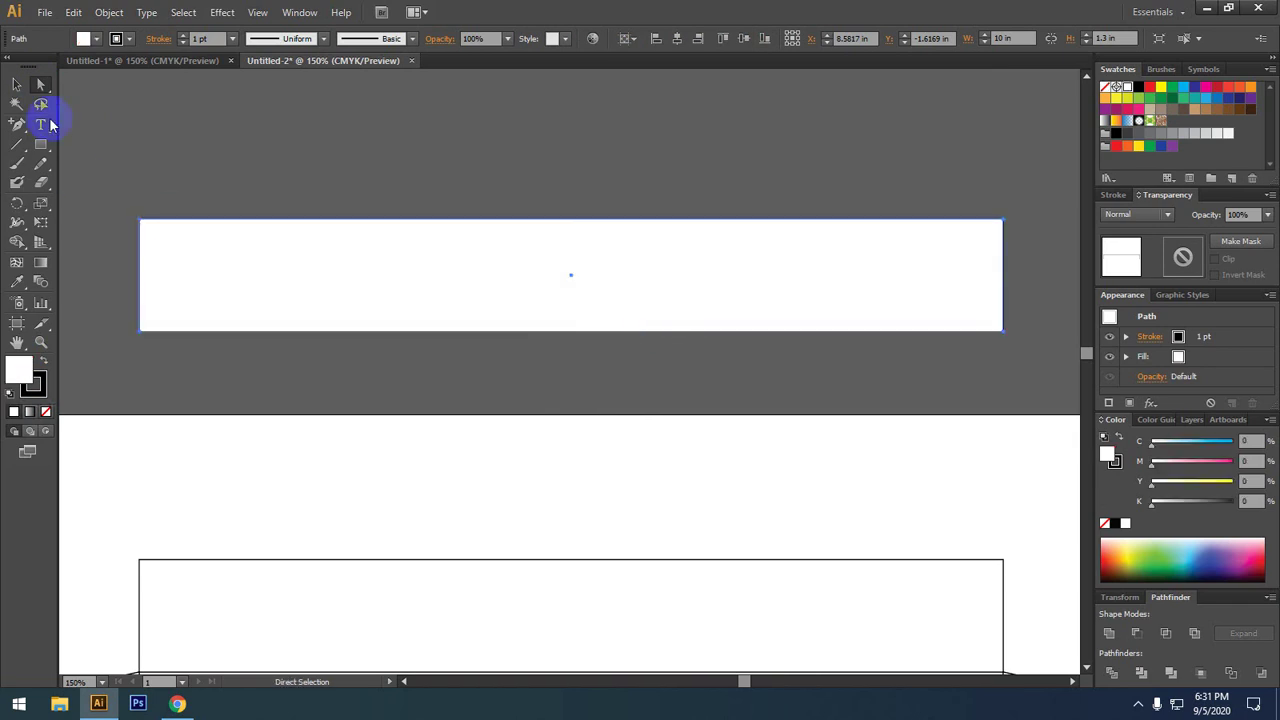
- Apply the Round Corners effect with a 0.5 in radius to the open-bottomed strip, with the preview on
{"action": "left_click", "coordinate": [17, 84]}
{"action": "left_click", "coordinate": [720, 366]}
{"action": "left_click", "coordinate": [381, 233]}
{"action": "left_click", "coordinate": [222, 12]}
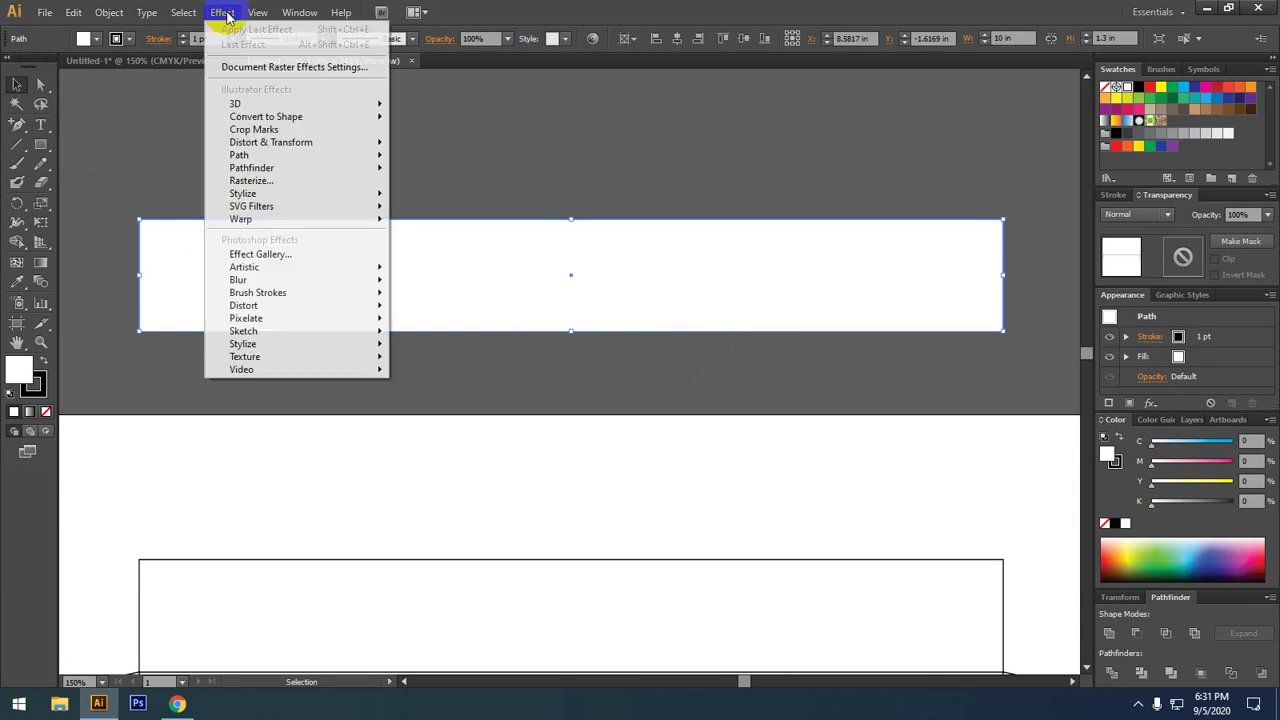
{"action": "mouse_move", "coordinate": [374, 193]}
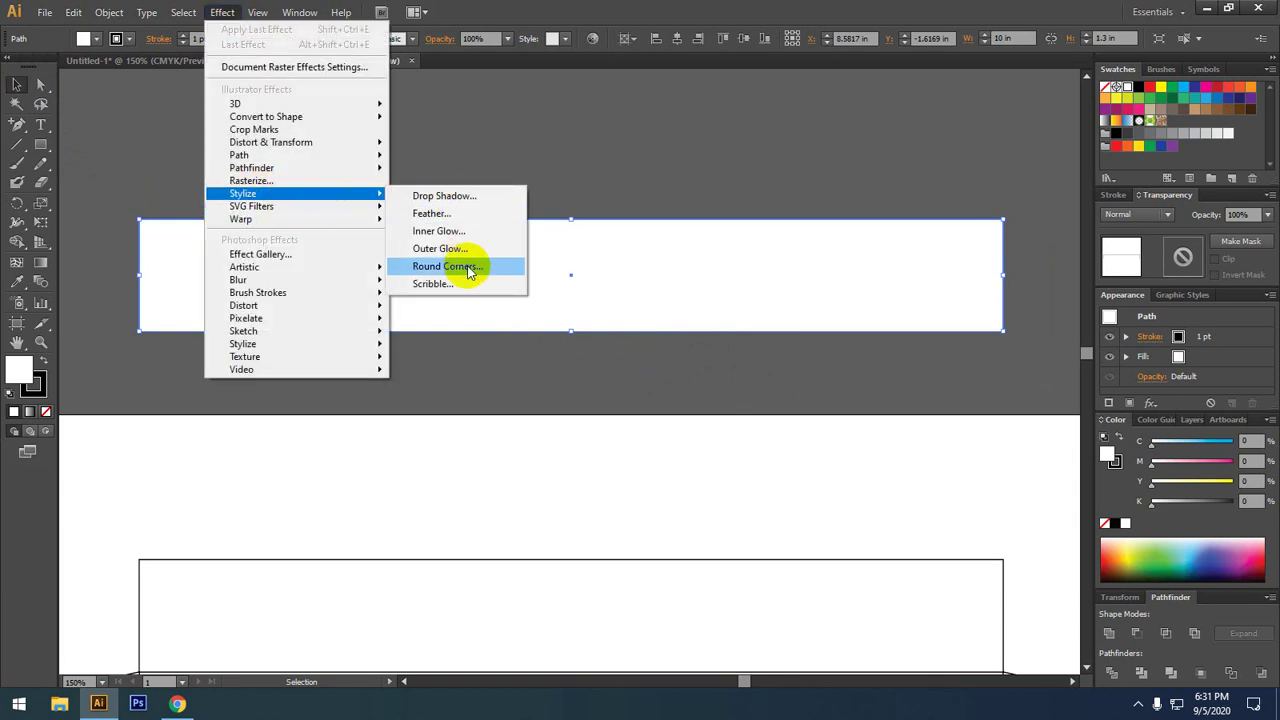
{"action": "left_click", "coordinate": [470, 267]}
{"action": "left_click", "coordinate": [538, 366]}
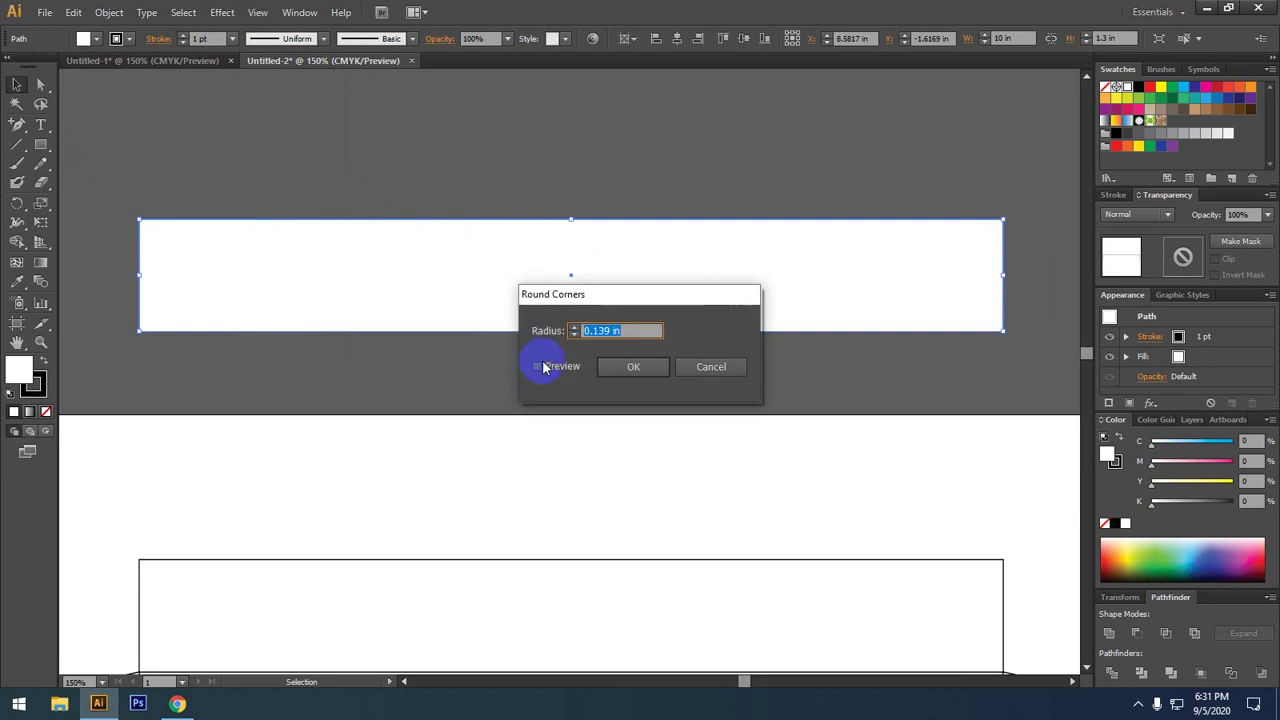
{"action": "left_click_drag", "start_coordinate": [586, 337], "coordinate": [614, 330]}
{"action": "type", "text": "0.375"}
{"action": "key", "text": "Tab"}
{"action": "type", "text": "0.5"}
{"action": "key", "text": "Tab"}
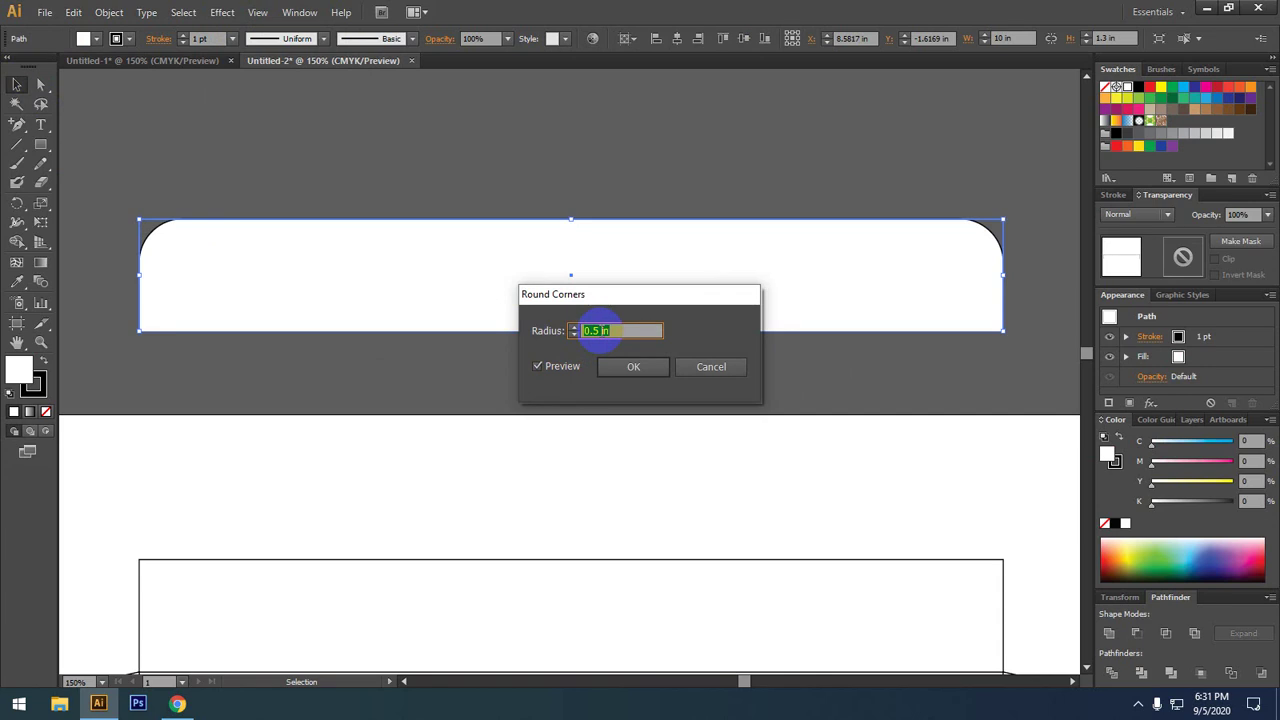
{"action": "left_click_drag", "start_coordinate": [591, 294], "coordinate": [673, 376]}
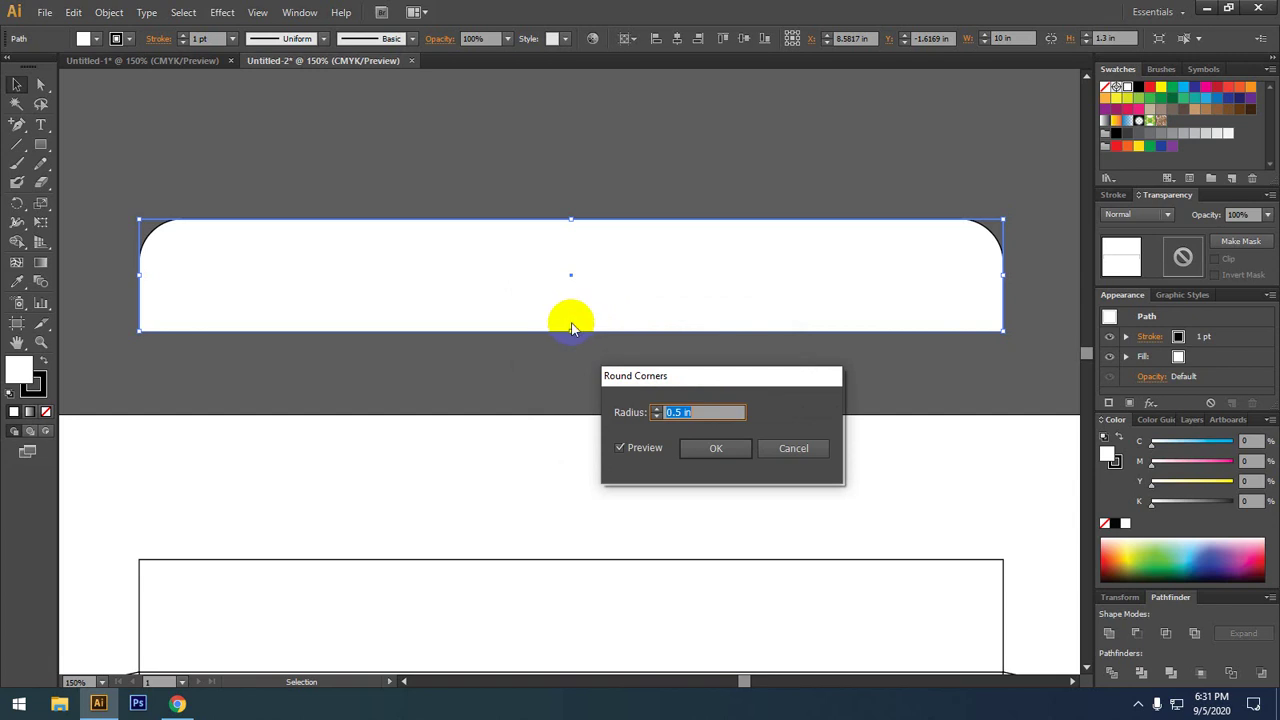
{"action": "left_click_drag", "start_coordinate": [729, 371], "coordinate": [635, 363]}
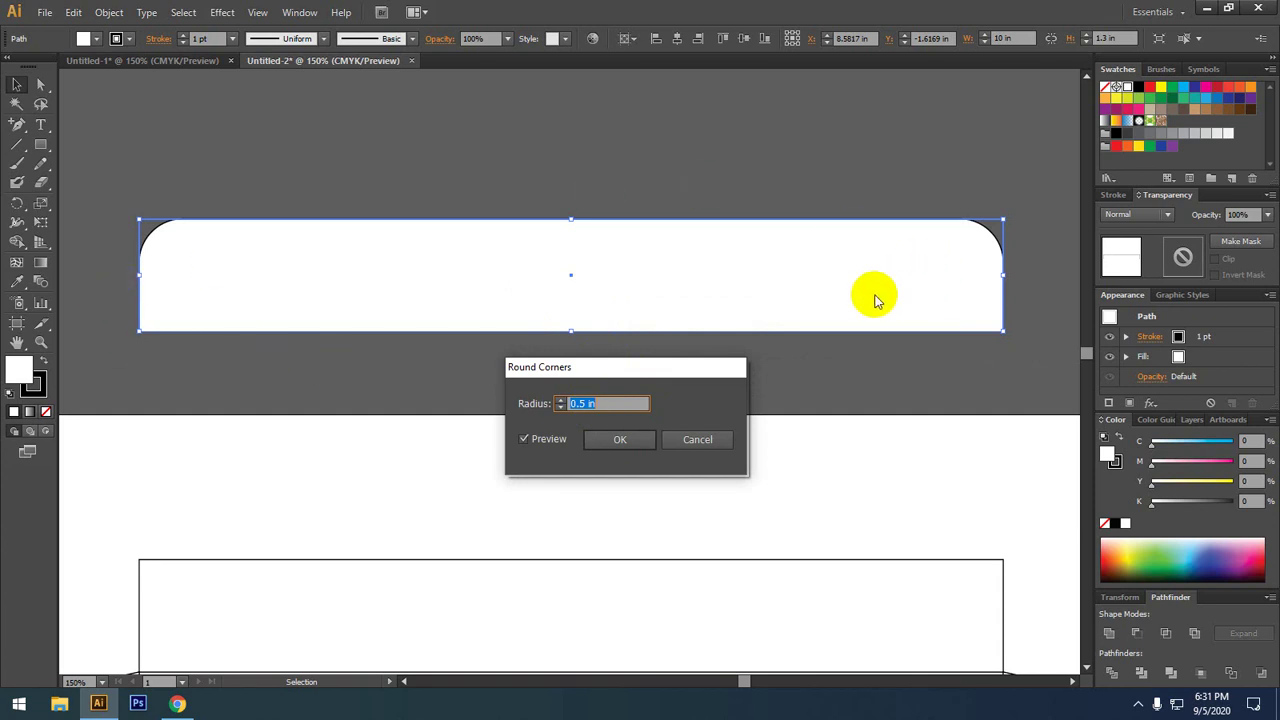
{"action": "left_click", "coordinate": [622, 442]}
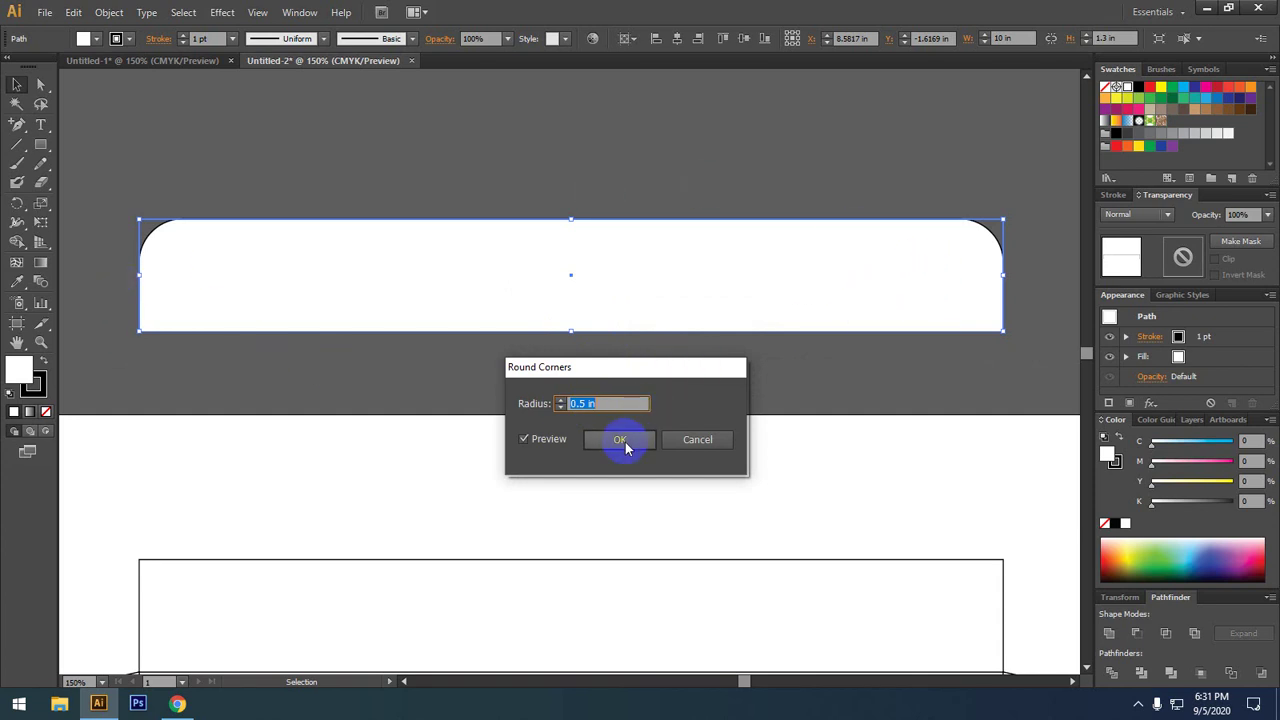
{"action": "left_click", "coordinate": [381, 397]}
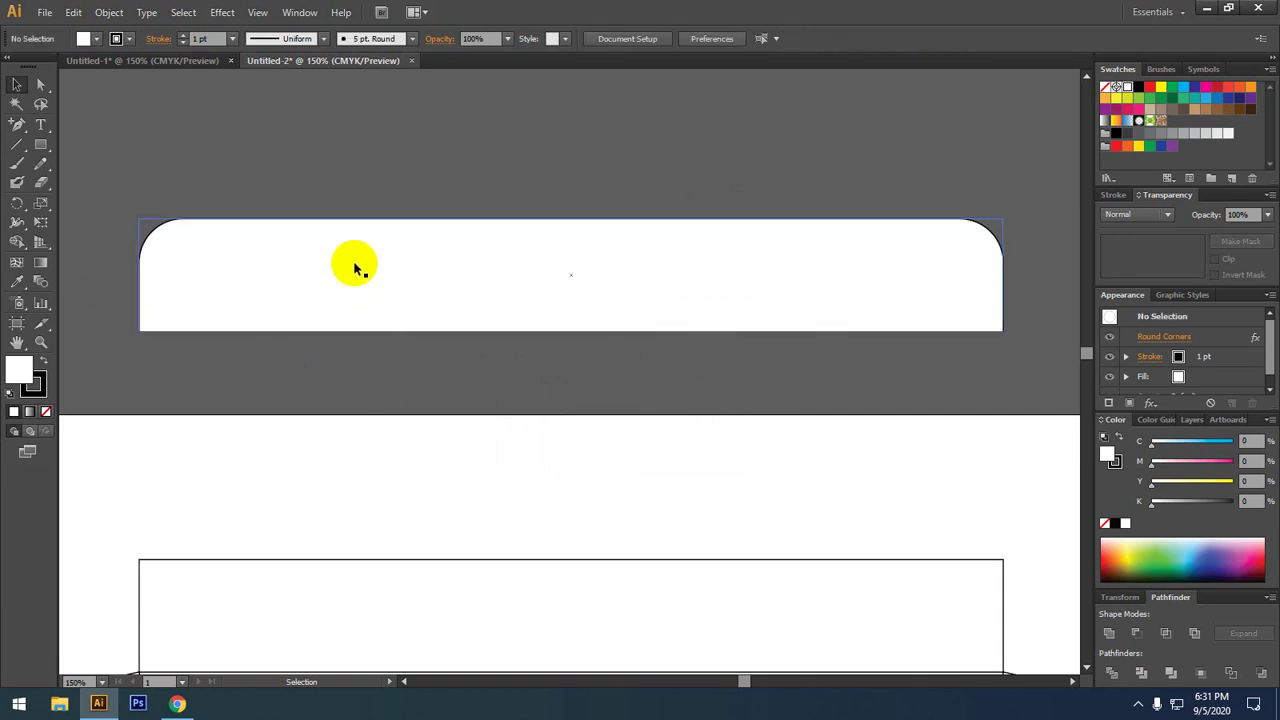
{"action": "left_click", "coordinate": [220, 12]}
{"action": "mouse_move", "coordinate": [338, 197]}
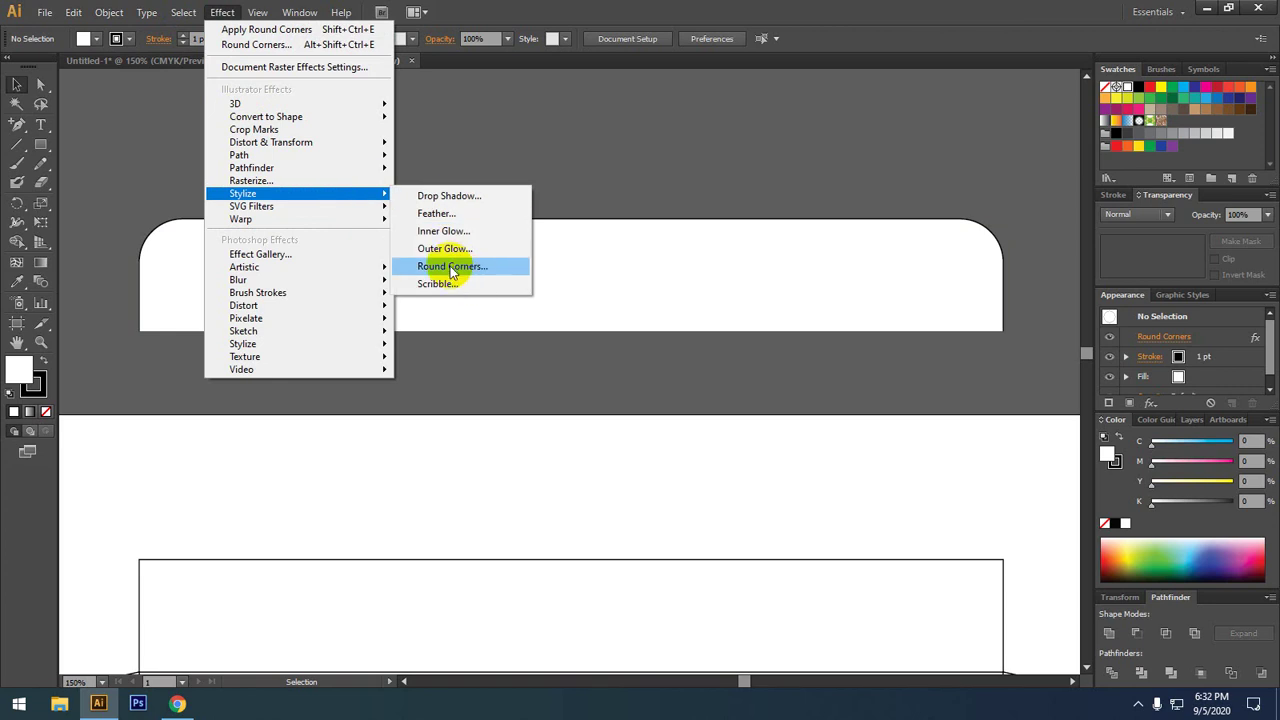
{"action": "left_click", "coordinate": [714, 197]}
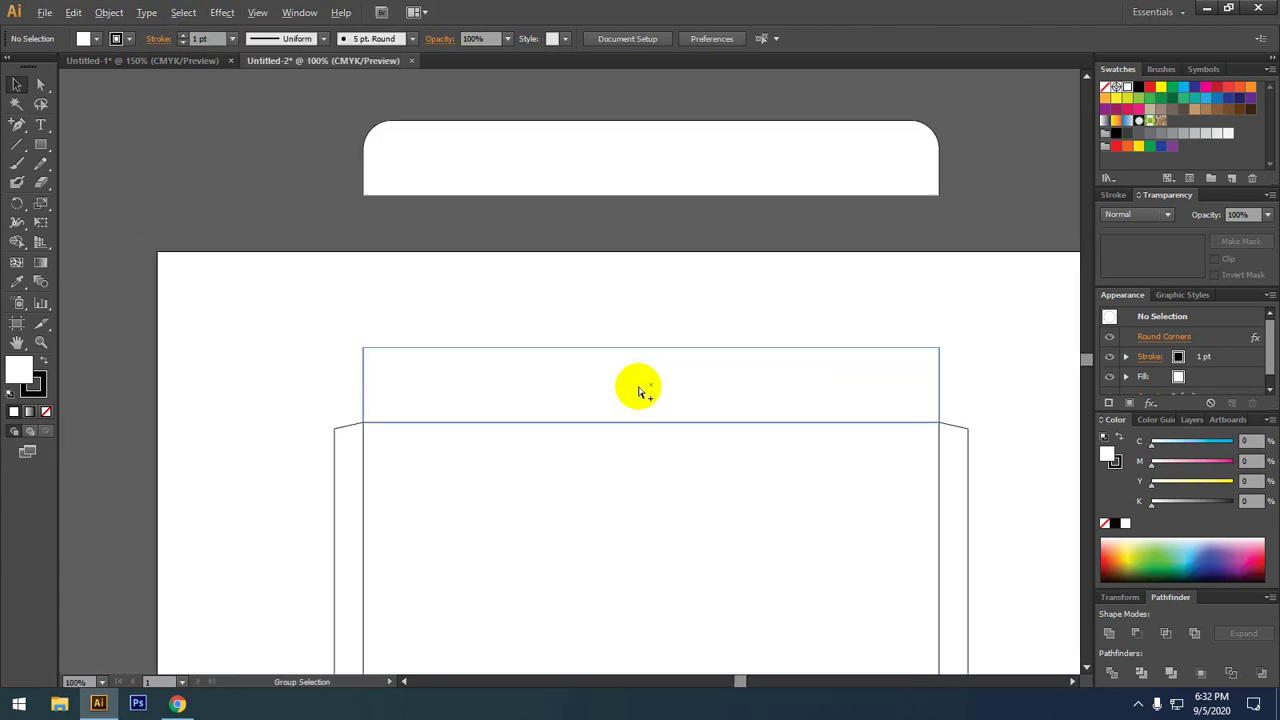
- Replace the plain top rectangle with the rounded strip, placed flush on the main rectangle's upper edge
{"action": "left_click_drag", "start_coordinate": [586, 366], "coordinate": [600, 393]}
{"action": "left_click", "coordinate": [569, 271]}
{"action": "key", "text": "space"}
{"action": "left_click_drag", "start_coordinate": [716, 314], "coordinate": [560, 163]}
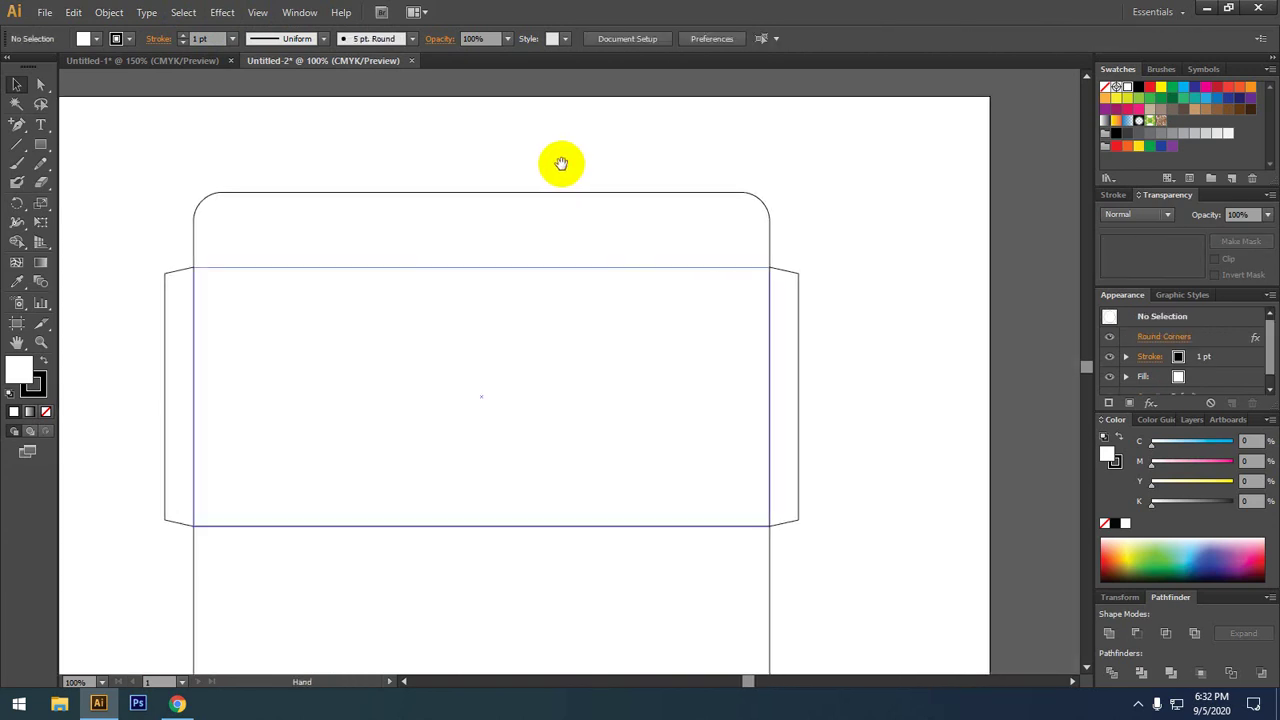
- Examine the whole envelope layout, including the rounded top flap, main panel, side flaps and lower panel
{"action": "left_click_drag", "start_coordinate": [265, 220], "coordinate": [340, 223]}
{"action": "left_click_drag", "start_coordinate": [160, 272], "coordinate": [690, 580]}
{"action": "key", "text": "ctrl+minus"}
{"action": "left_click_drag", "start_coordinate": [743, 426], "coordinate": [757, 483]}
{"action": "left_click", "coordinate": [764, 468]}
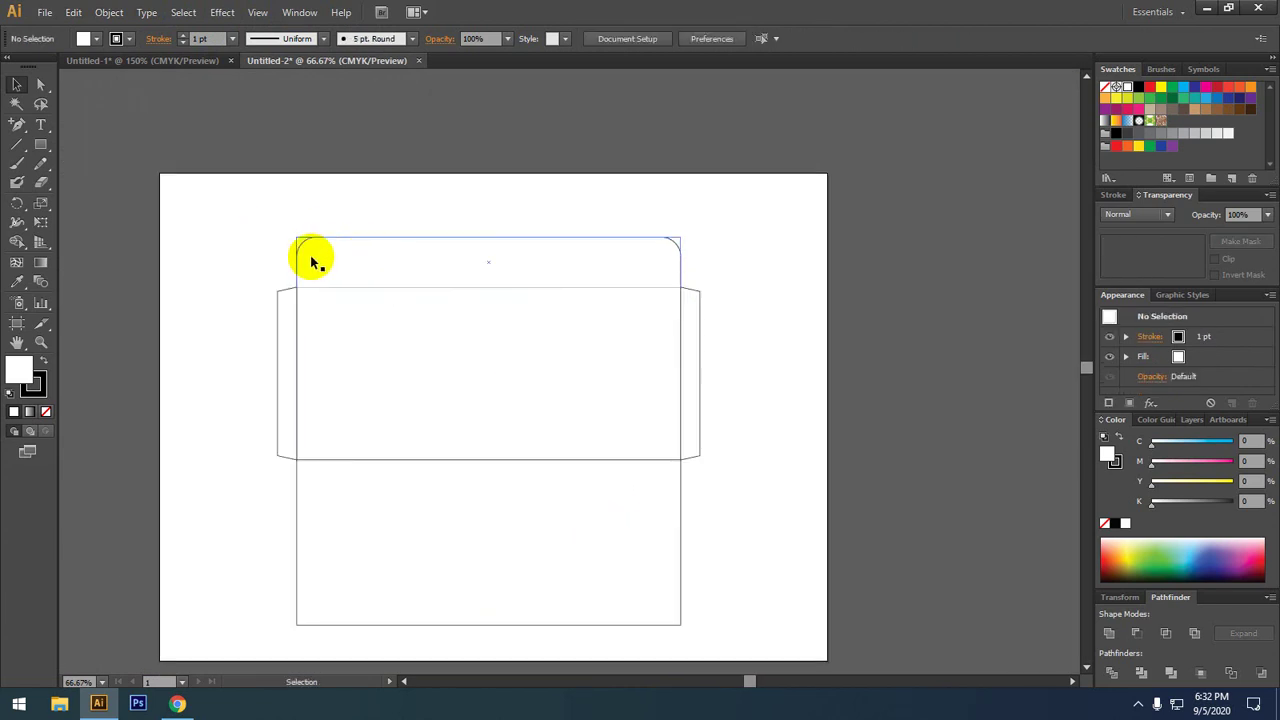
{"action": "left_click", "coordinate": [346, 243]}
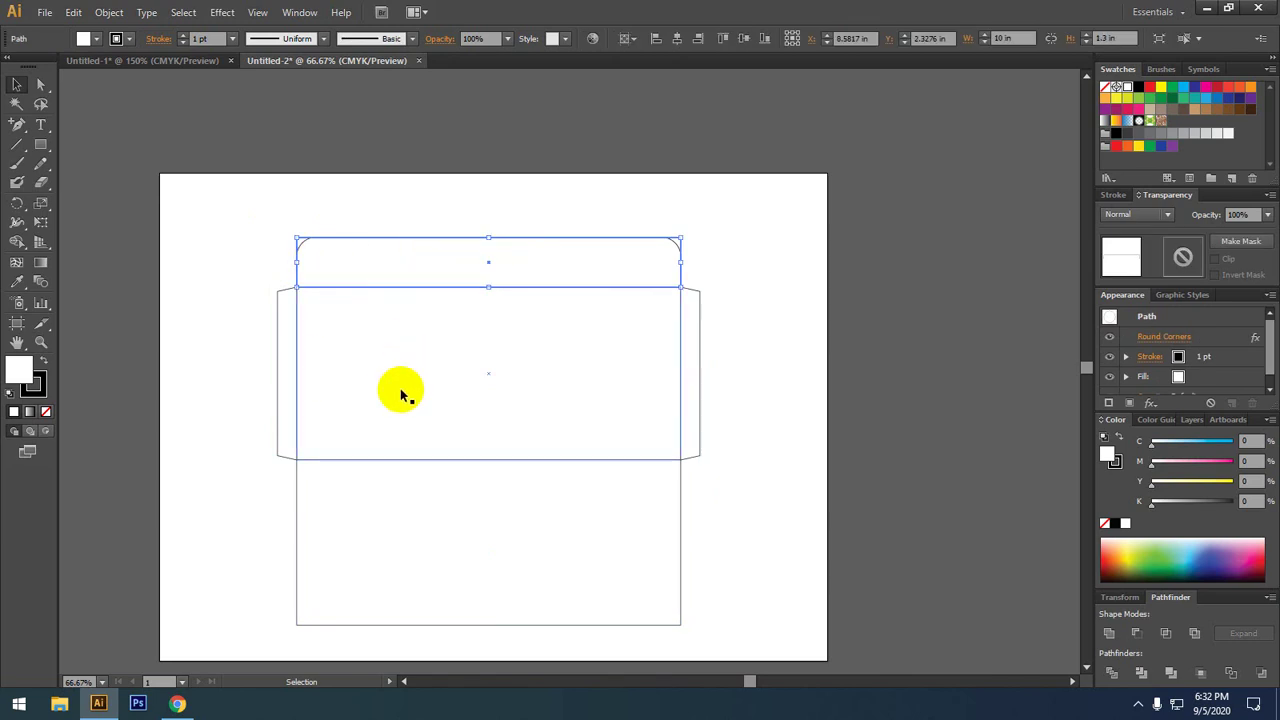
{"action": "scroll", "coordinate": [400, 395], "scroll_direction": "down", "scroll_amount": 2}
{"action": "left_click_drag", "start_coordinate": [295, 388], "coordinate": [728, 529]}
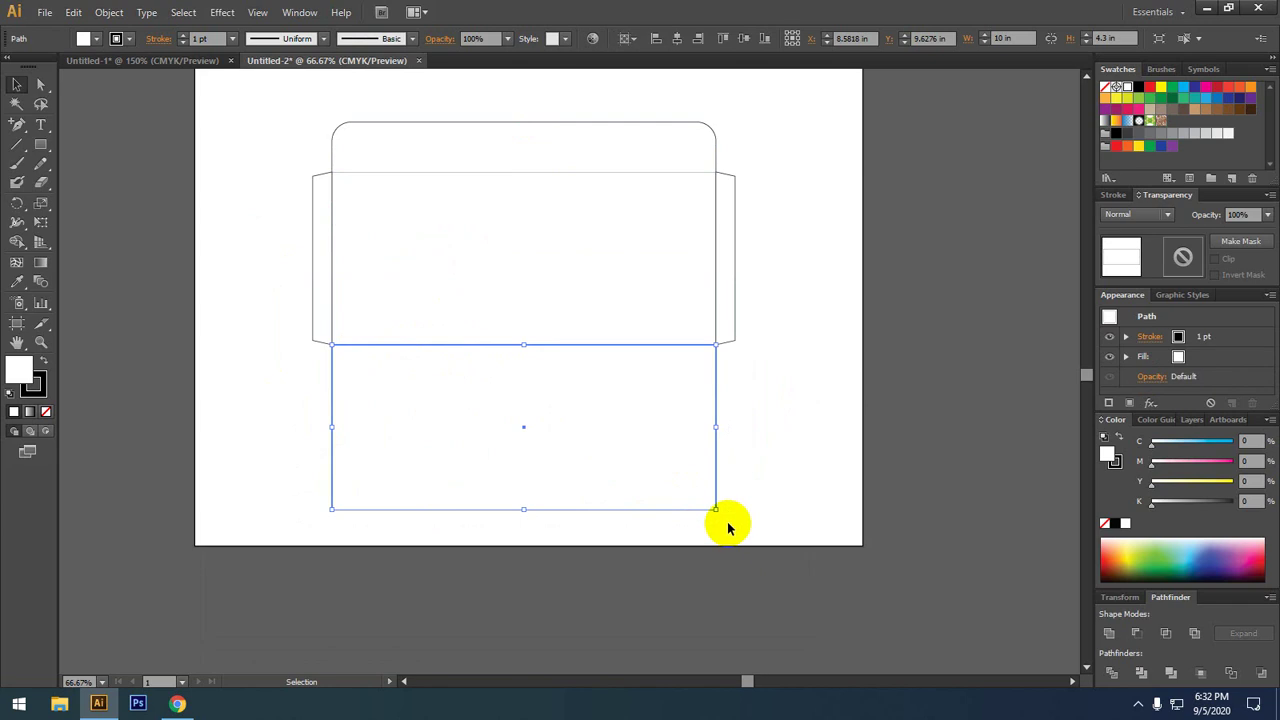
{"action": "left_click", "coordinate": [729, 522]}
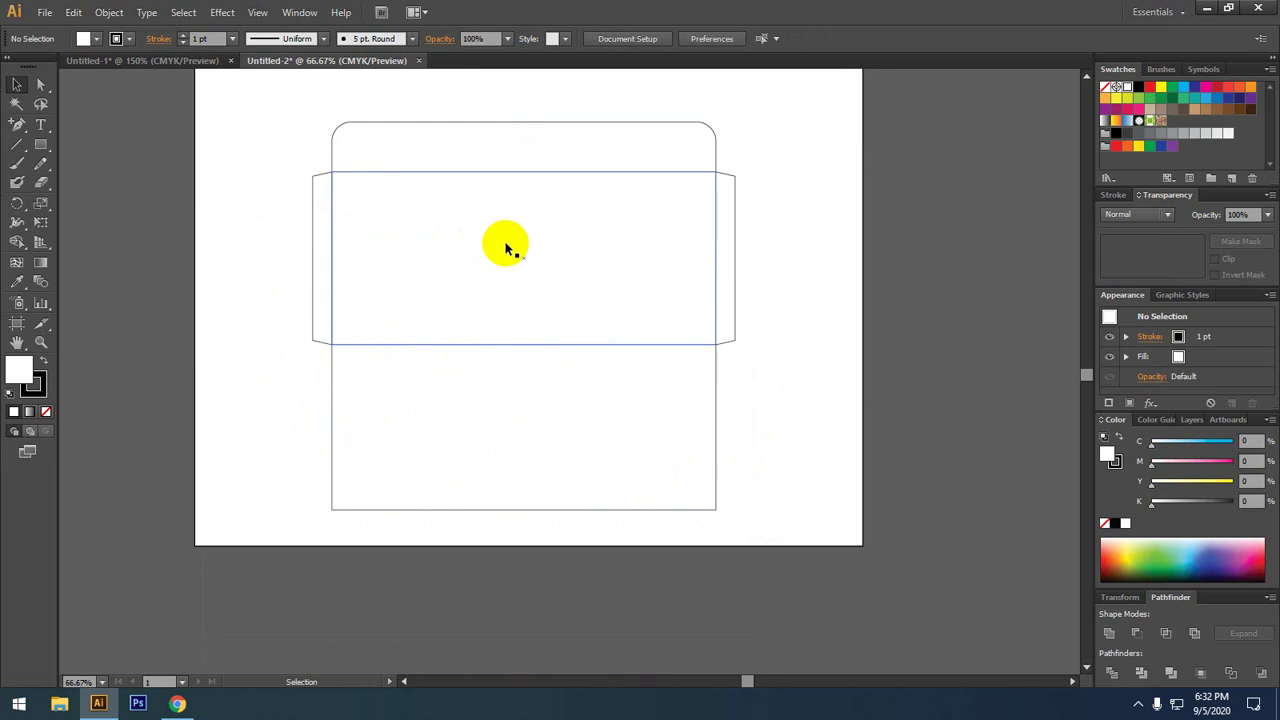
{"action": "left_click_drag", "start_coordinate": [514, 260], "coordinate": [503, 326]}
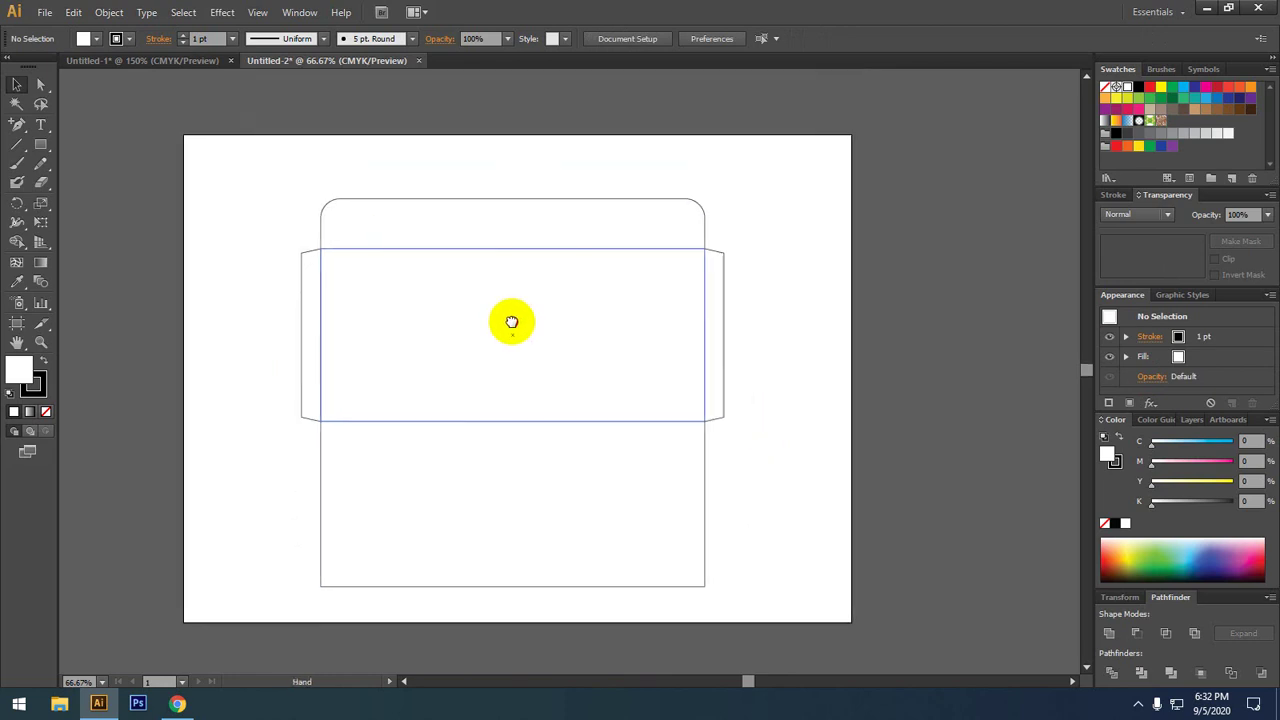
- Add the text "Logo" in the empty area near the artboard's upper left corner
{"action": "key", "text": "ctrl+1"}
{"action": "left_click", "coordinate": [41, 124]}
{"action": "left_click", "coordinate": [148, 185]}
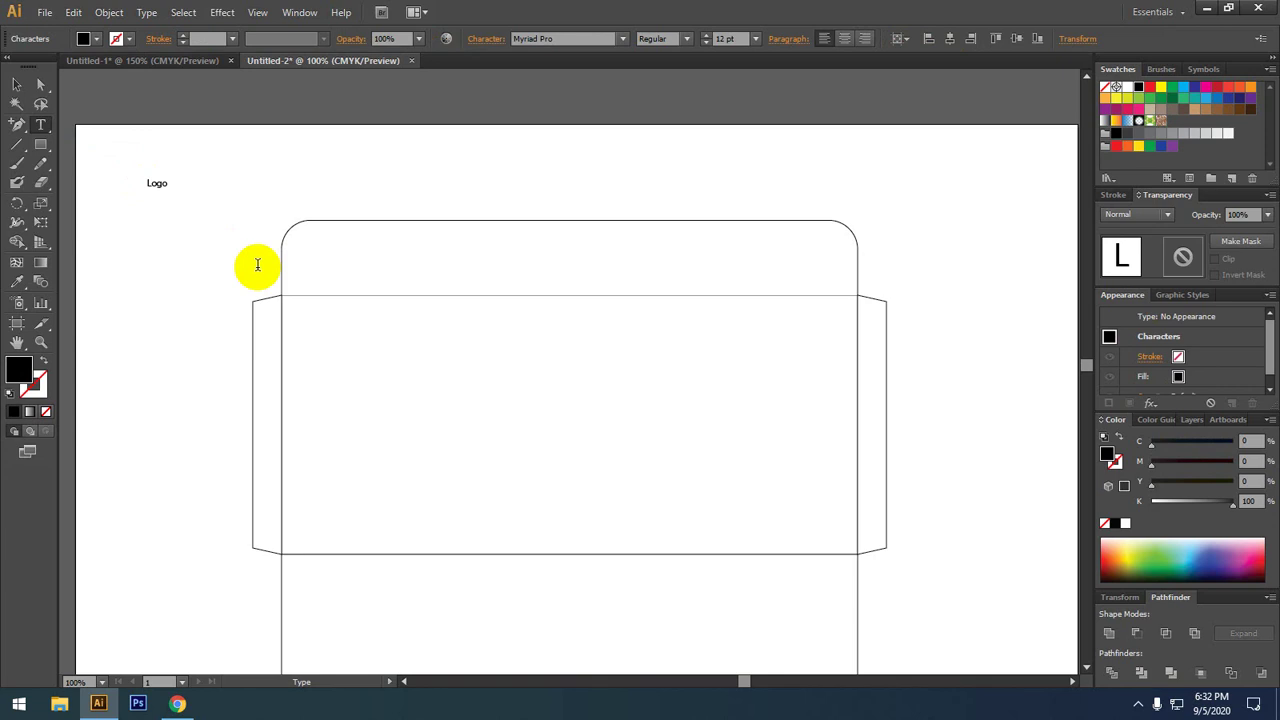
{"action": "type", "text": "Logo"}
{"action": "left_click", "coordinate": [17, 84]}
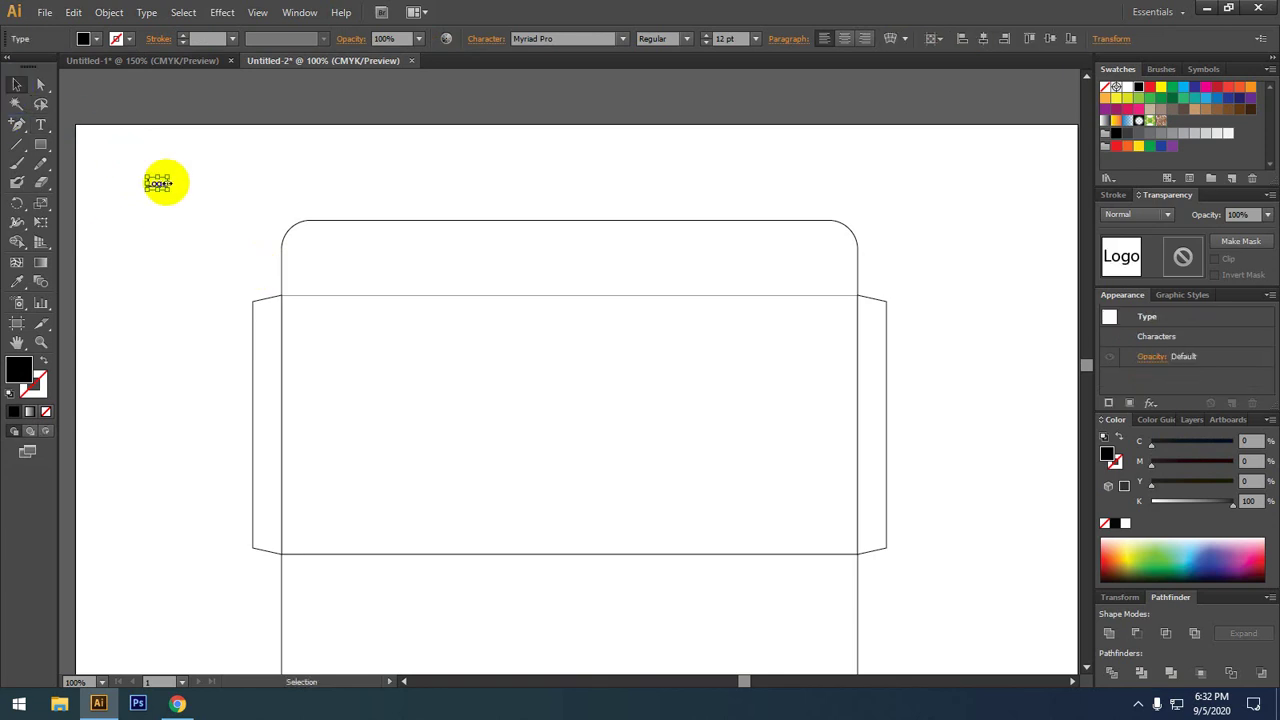
- Place the Logo text near the middle of the top flap, enlarged to about 62.6 pt and turned upside down
{"action": "left_click_drag", "start_coordinate": [170, 183], "coordinate": [565, 258]}
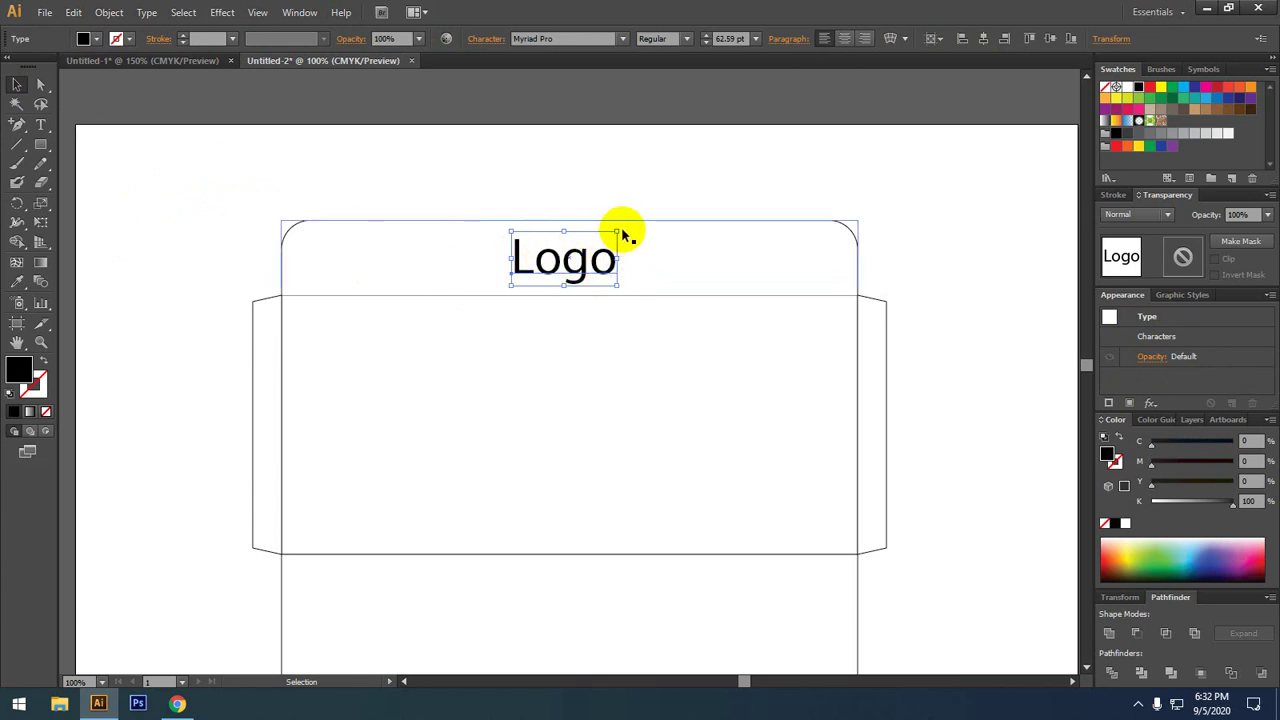
{"action": "left_click_drag", "start_coordinate": [622, 228], "coordinate": [448, 296]}
{"action": "left_click", "coordinate": [425, 170]}
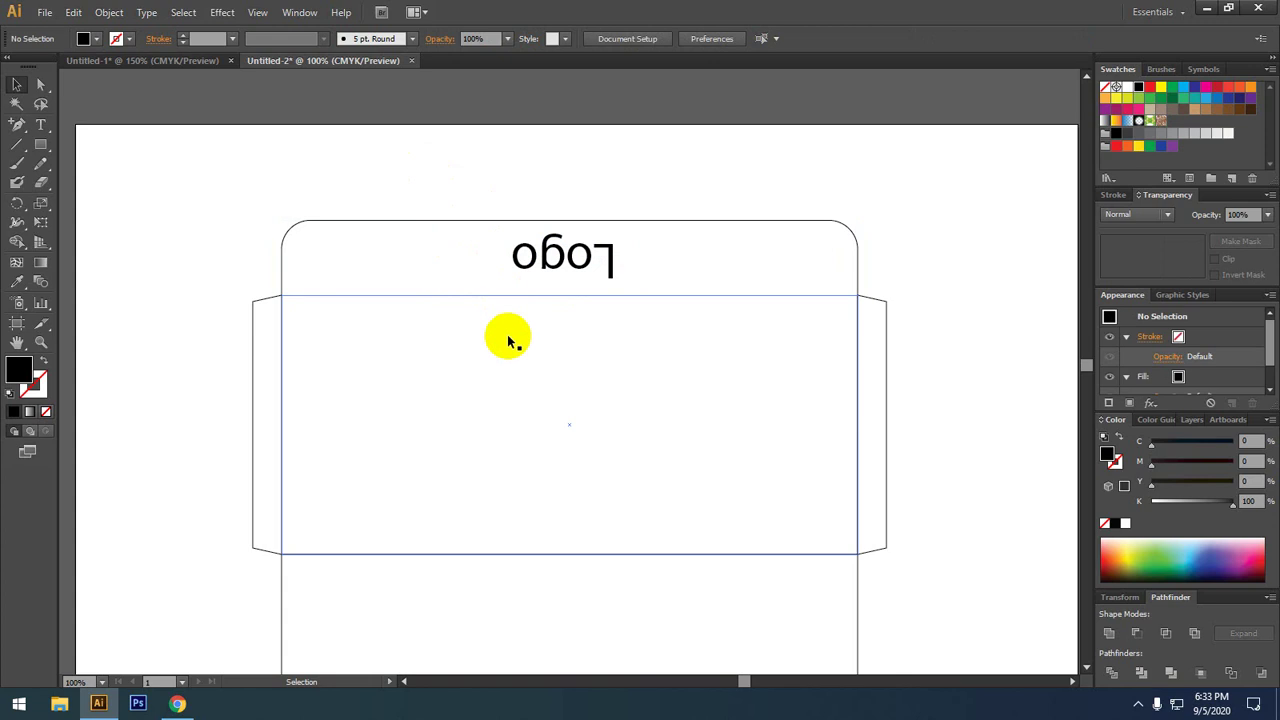
- Draw a 10 in wide, about 0.33 in high rectangle as a band along the main panel's lower edge
{"action": "scroll", "coordinate": [271, 279], "scroll_direction": "down", "scroll_amount": 1}
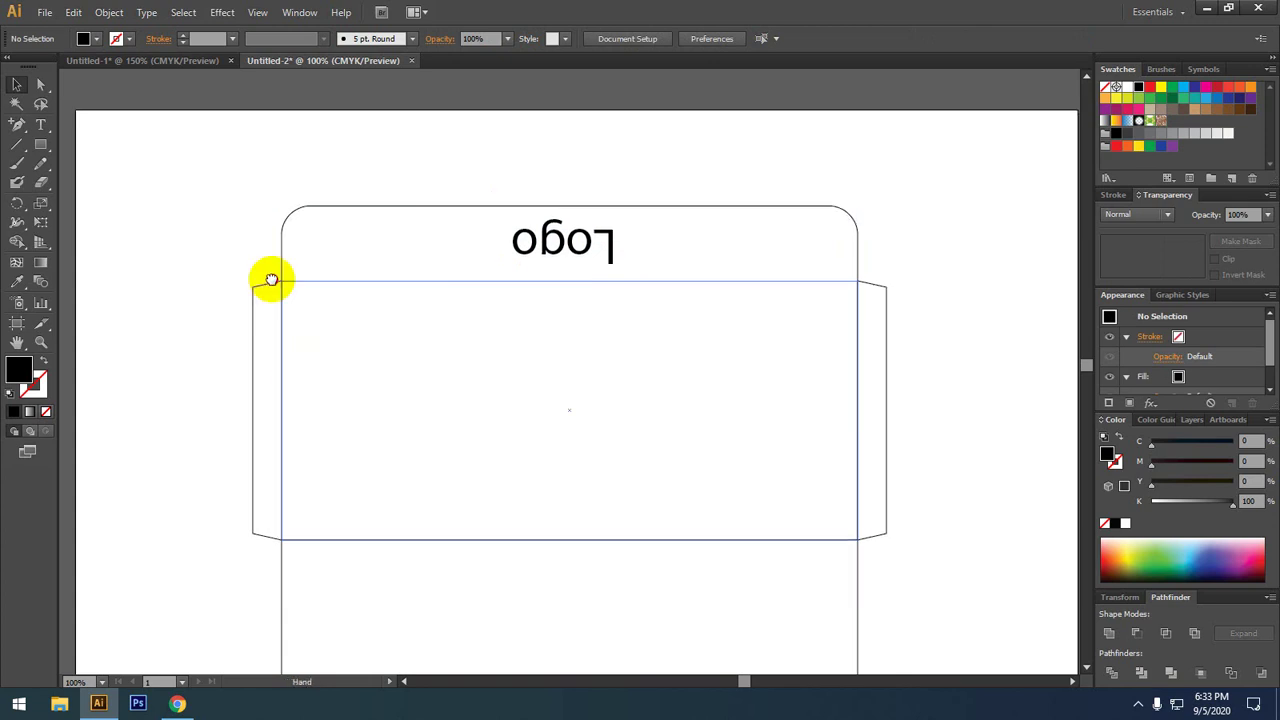
{"action": "left_click_drag", "start_coordinate": [271, 279], "coordinate": [246, 210]}
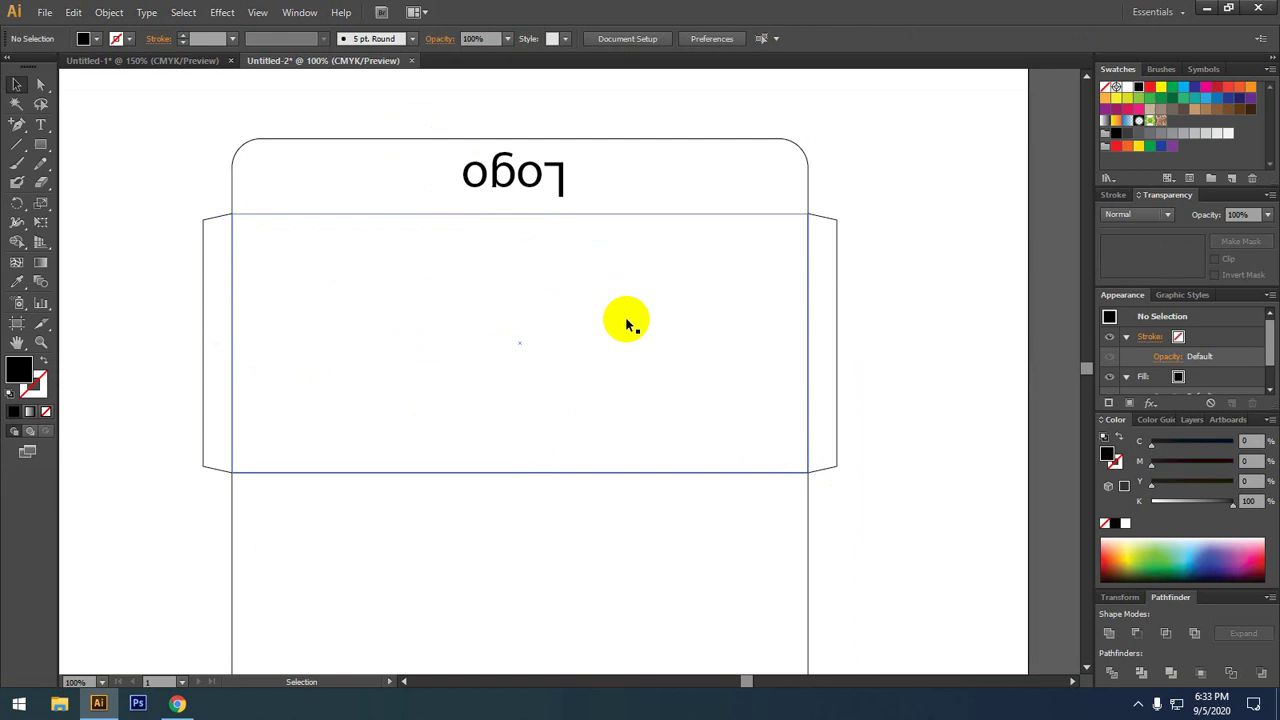
{"action": "left_click", "coordinate": [41, 144]}
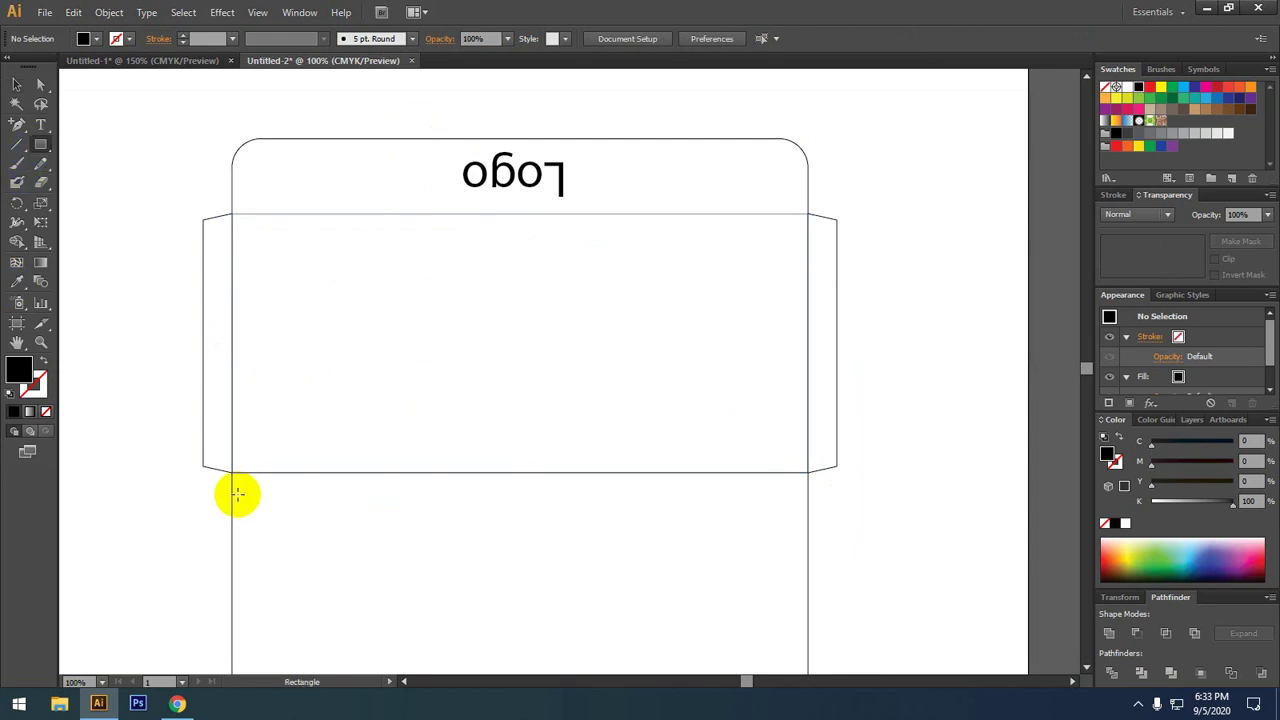
{"action": "left_click_drag", "start_coordinate": [231, 472], "coordinate": [809, 453]}
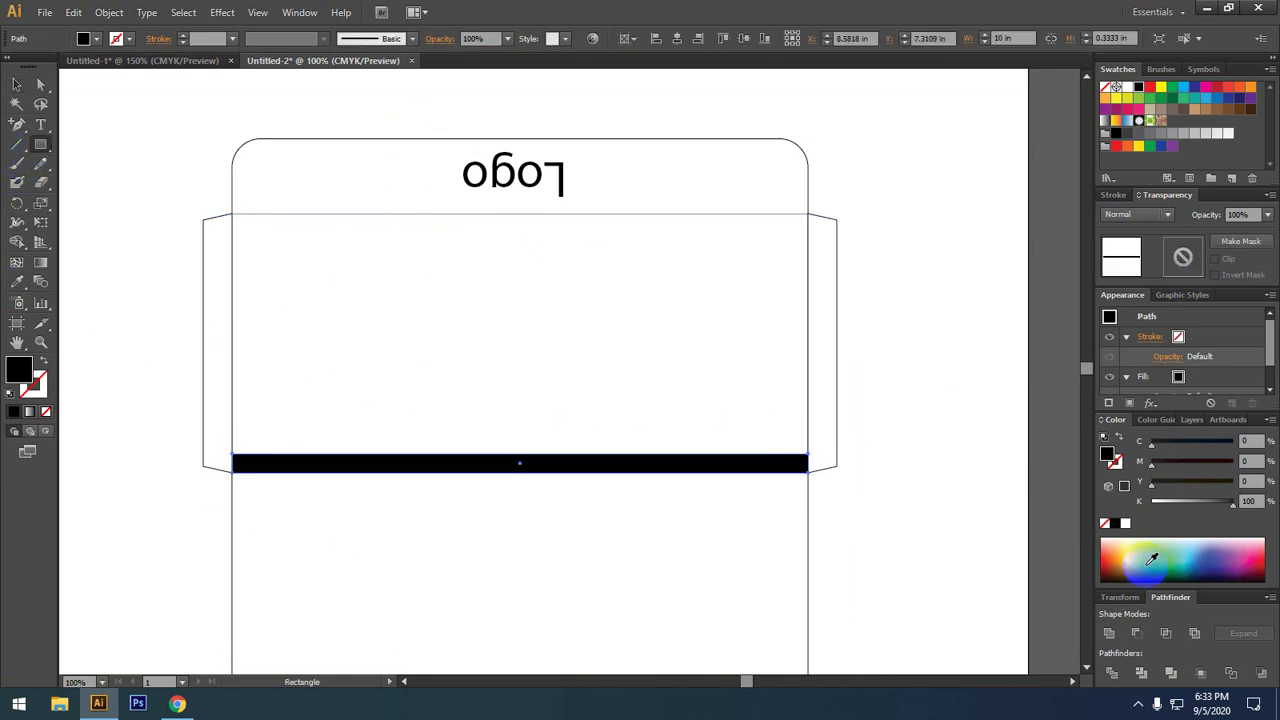
- Fill the band with light blue and extend its upper edge slightly upward
{"action": "left_click", "coordinate": [1189, 553]}
{"action": "left_click", "coordinate": [1190, 550]}
{"action": "left_click", "coordinate": [17, 84]}
{"action": "left_click", "coordinate": [512, 488]}
{"action": "left_click_drag", "start_coordinate": [519, 455], "coordinate": [518, 450]}
- Fill the rounded top flap with bright cyan blue and set the Logo text's font style to Bold
{"action": "left_click", "coordinate": [262, 146]}
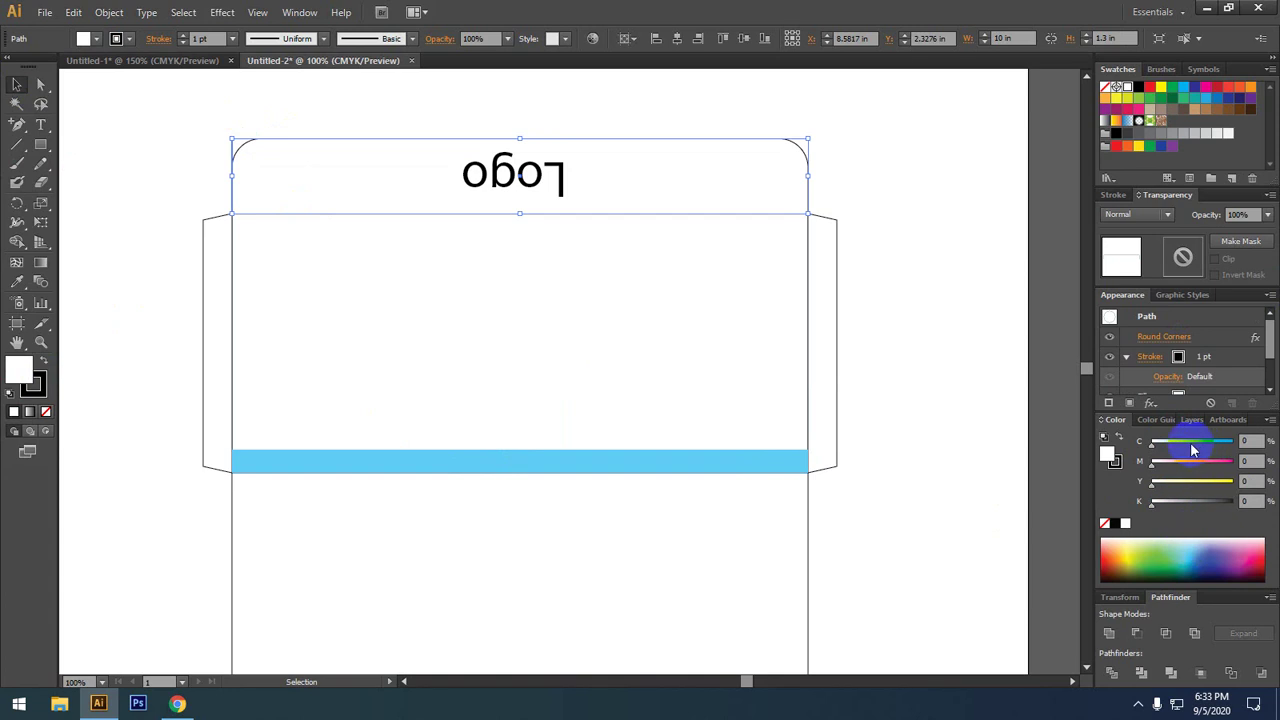
{"action": "left_click_drag", "start_coordinate": [1200, 443], "coordinate": [1221, 441]}
{"action": "left_click", "coordinate": [514, 171]}
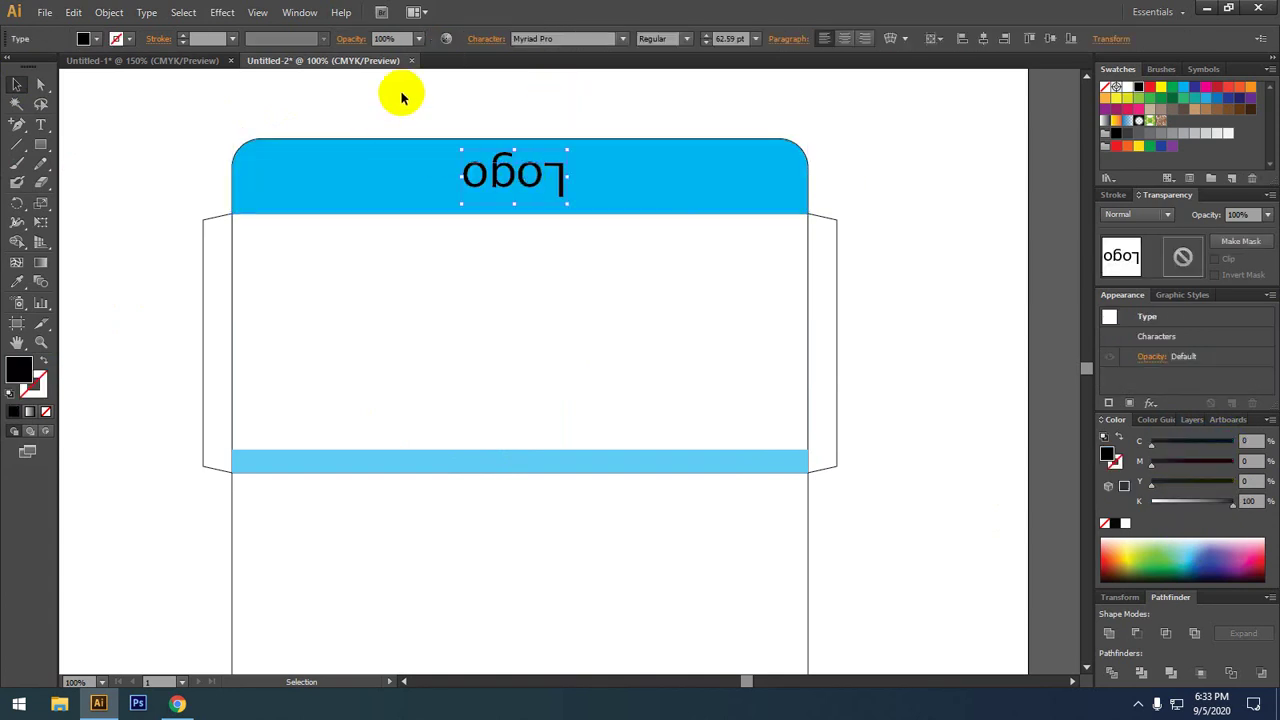
{"action": "left_click", "coordinate": [688, 40]}
{"action": "left_click", "coordinate": [660, 196]}
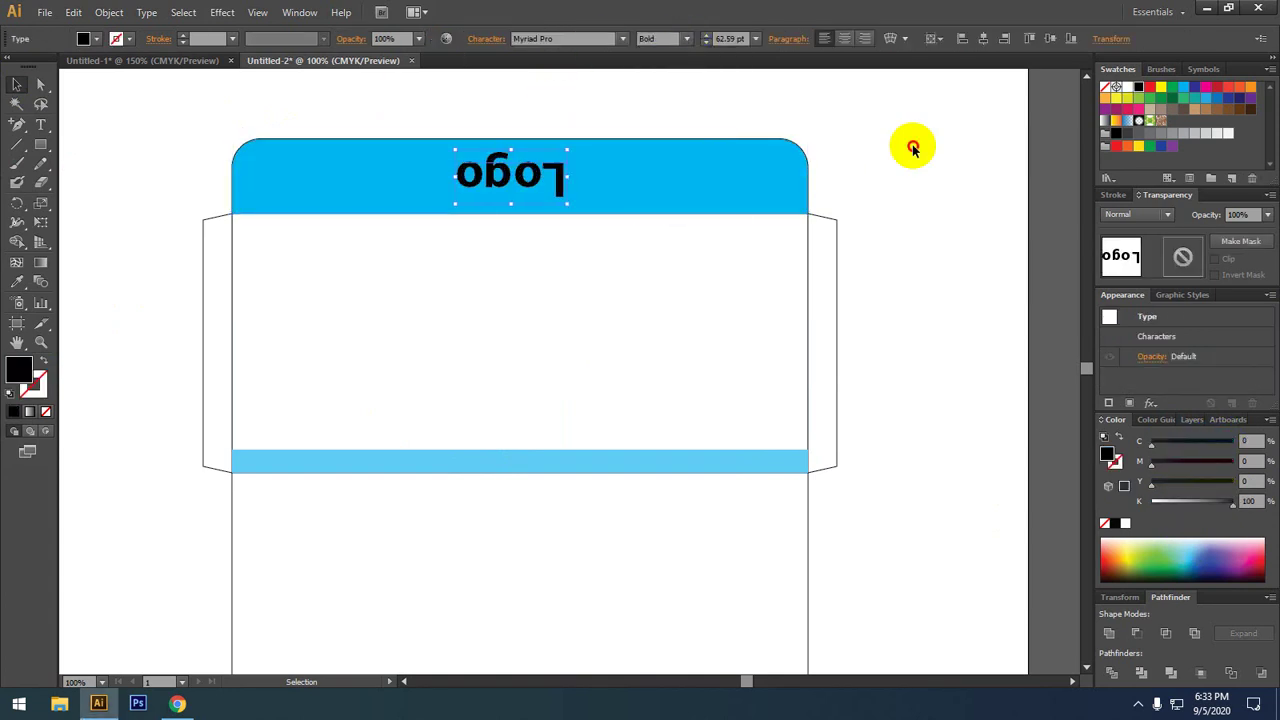
- Draw a rectangle about 13.39 in wide and 1.76 in high above the artboard, using the top flap's bright blue fill
{"action": "left_click", "coordinate": [909, 143]}
{"action": "scroll", "coordinate": [311, 200], "scroll_direction": "up", "scroll_amount": 3}
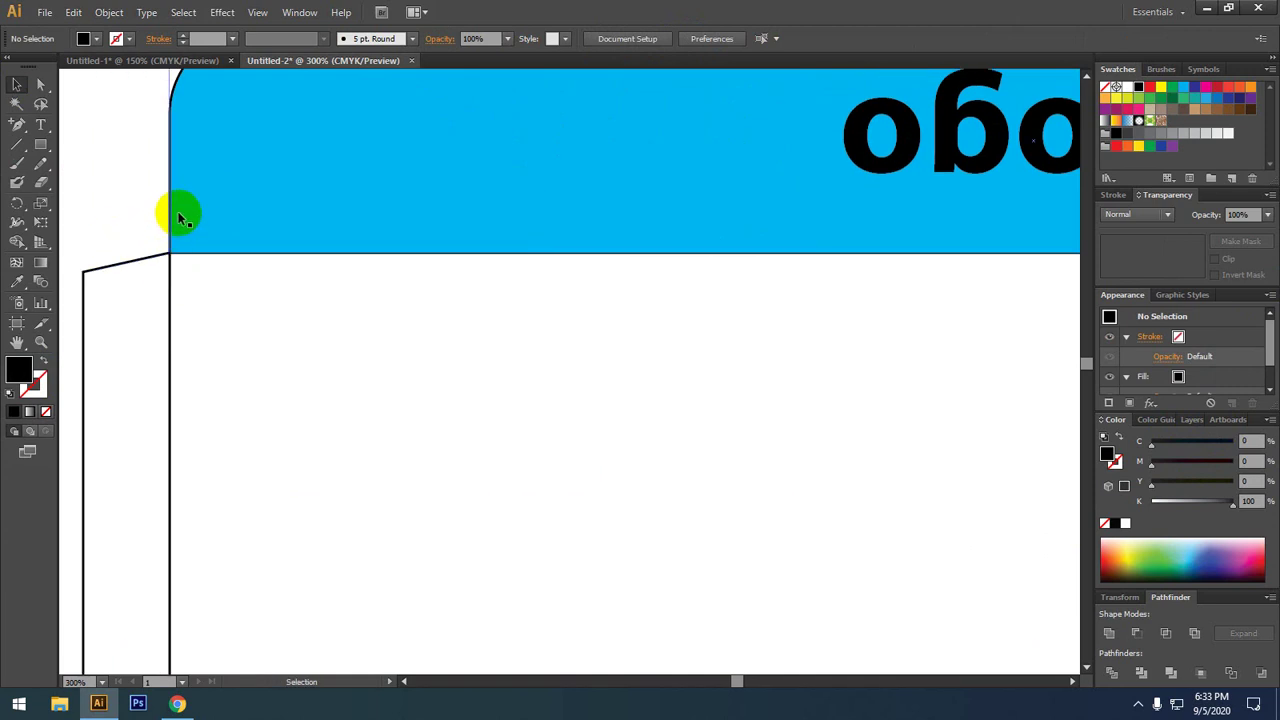
{"action": "scroll", "coordinate": [185, 200], "scroll_direction": "down", "scroll_amount": 3}
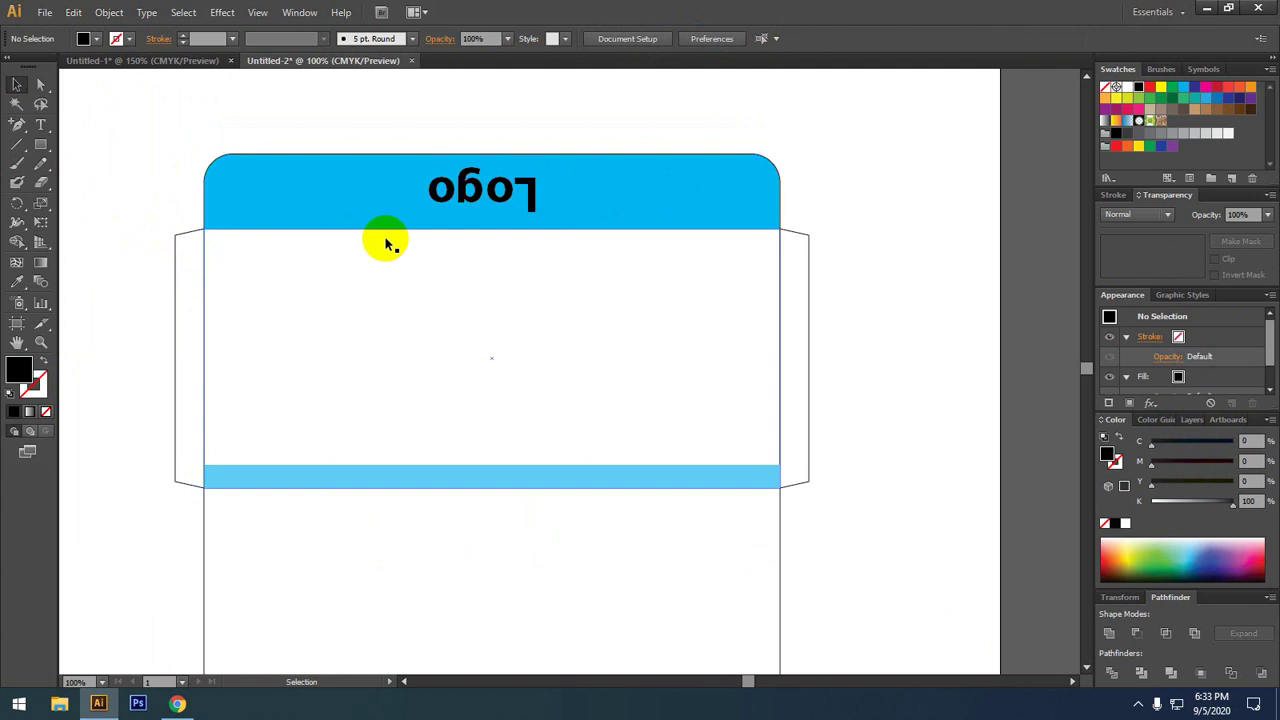
{"action": "left_click_drag", "start_coordinate": [443, 283], "coordinate": [395, 305]}
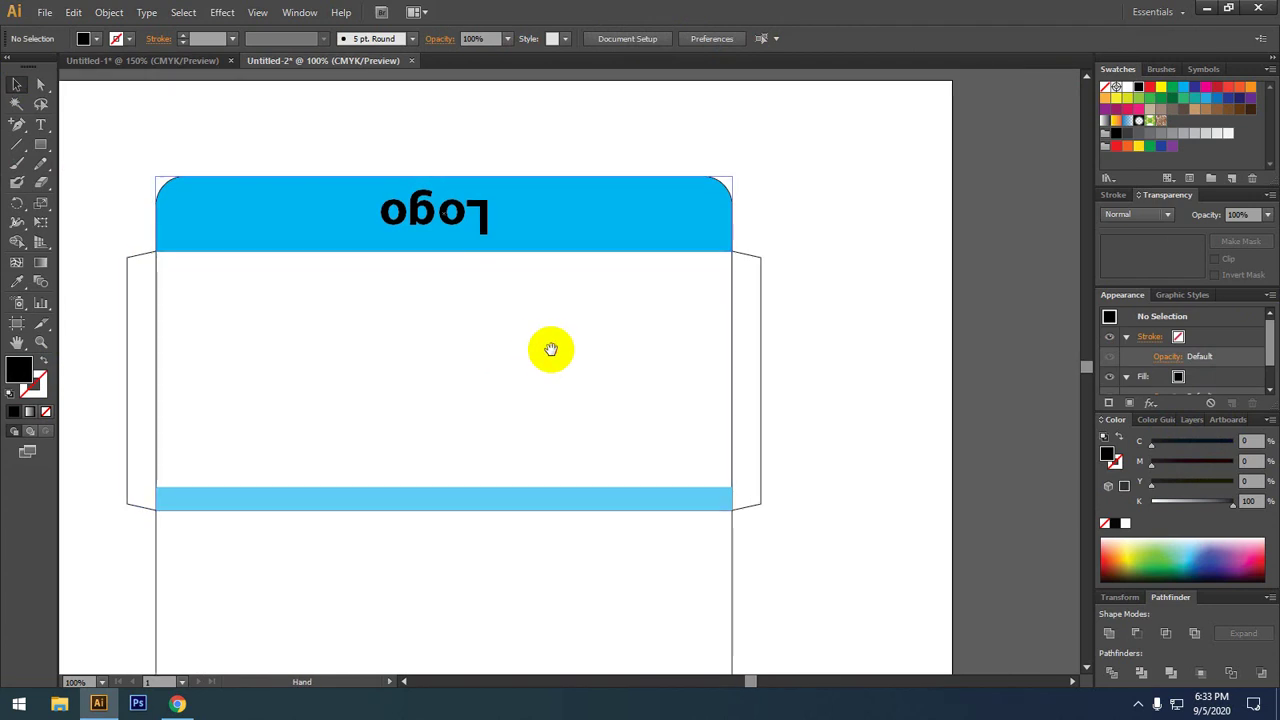
{"action": "left_click_drag", "start_coordinate": [371, 237], "coordinate": [500, 420]}
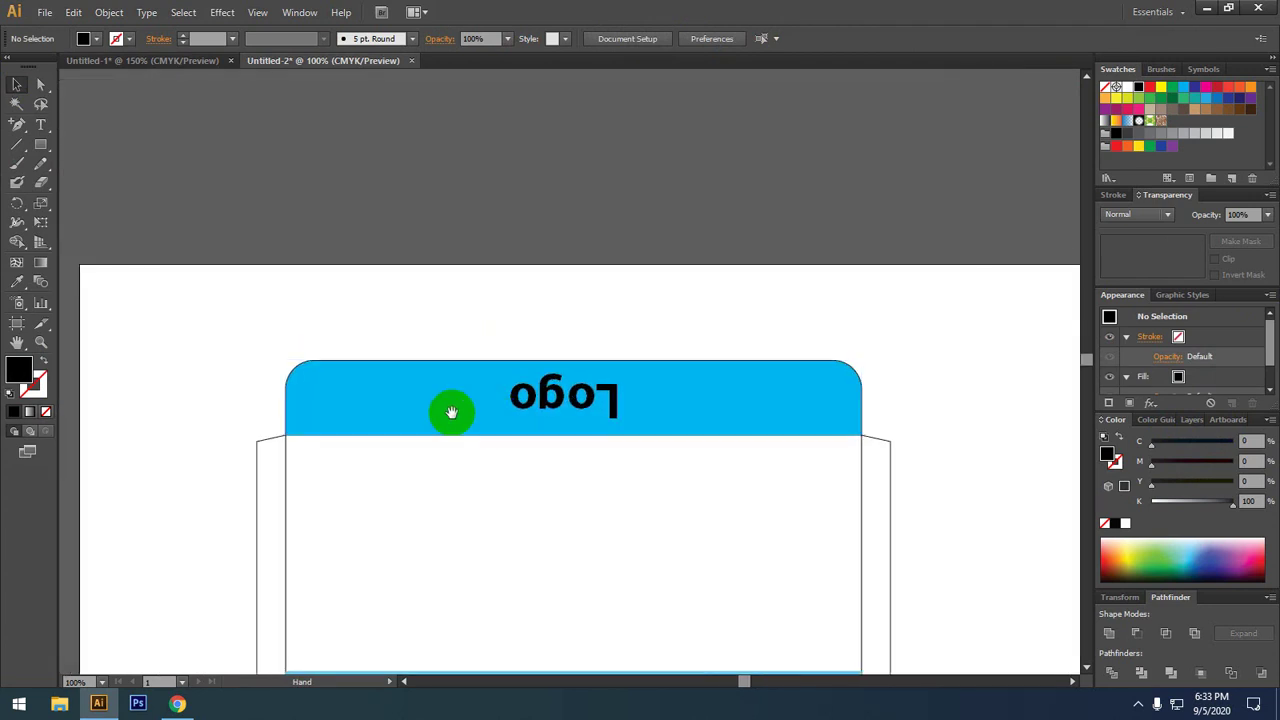
{"action": "left_click", "coordinate": [409, 380]}
{"action": "left_click", "coordinate": [73, 179]}
{"action": "left_click", "coordinate": [41, 144]}
{"action": "mouse_move", "coordinate": [206, 122]}
{"action": "left_mouse_down"}
{"action": "mouse_move", "coordinate": [646, 277]}
{"action": "mouse_move", "coordinate": [975, 223]}
{"action": "left_mouse_up"}
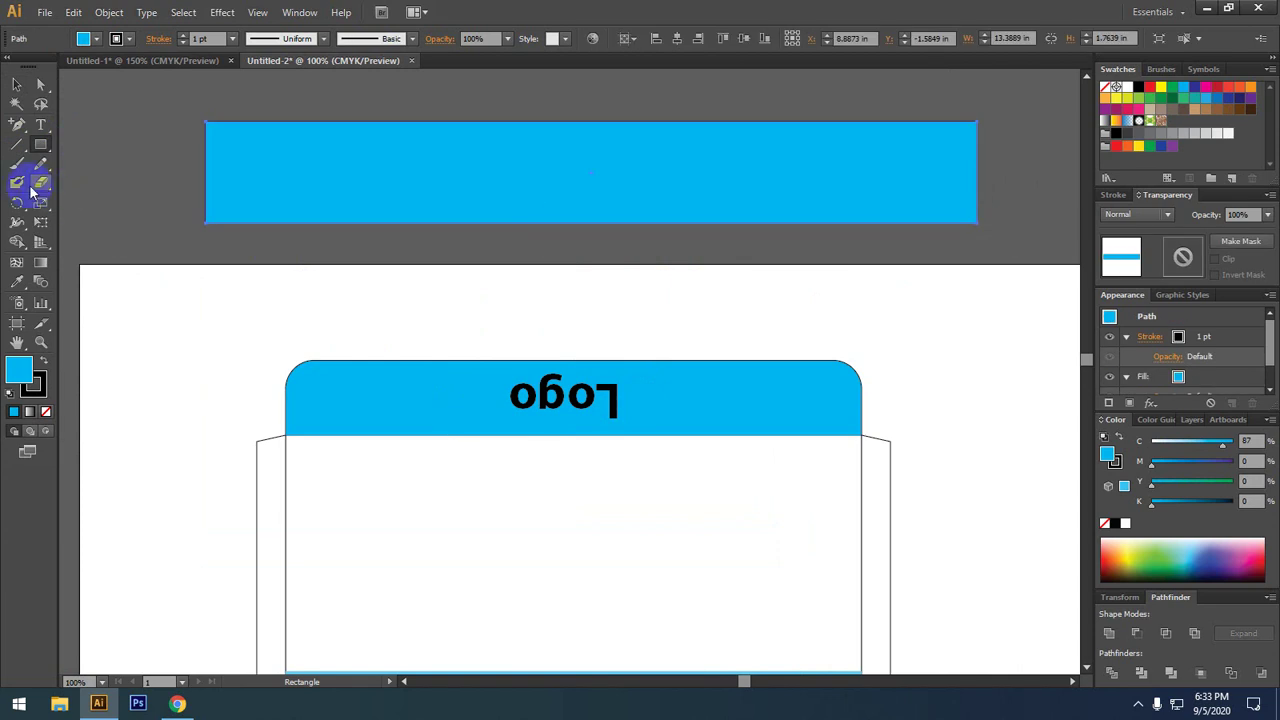
- Add an anchor point at the middle of the new rectangle's lower edge and delete it to open the path there
{"action": "left_click", "coordinate": [17, 125]}
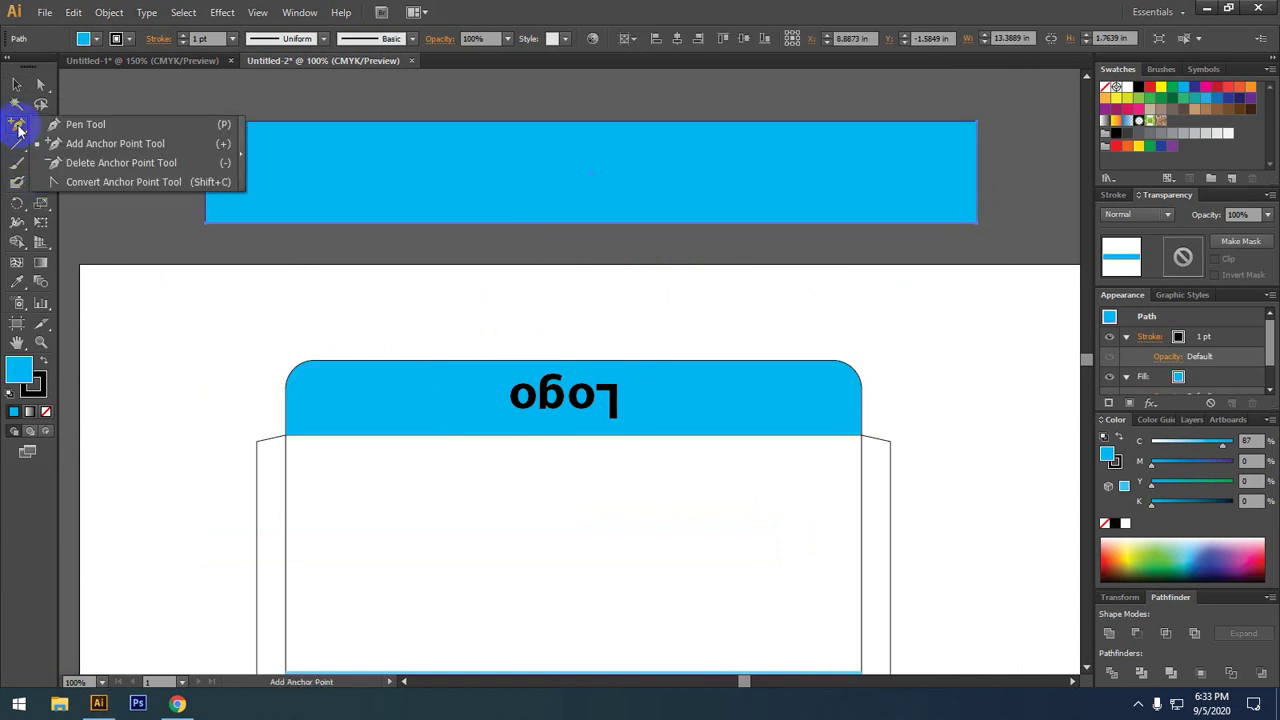
{"action": "left_click", "coordinate": [100, 146]}
{"action": "left_click", "coordinate": [576, 222]}
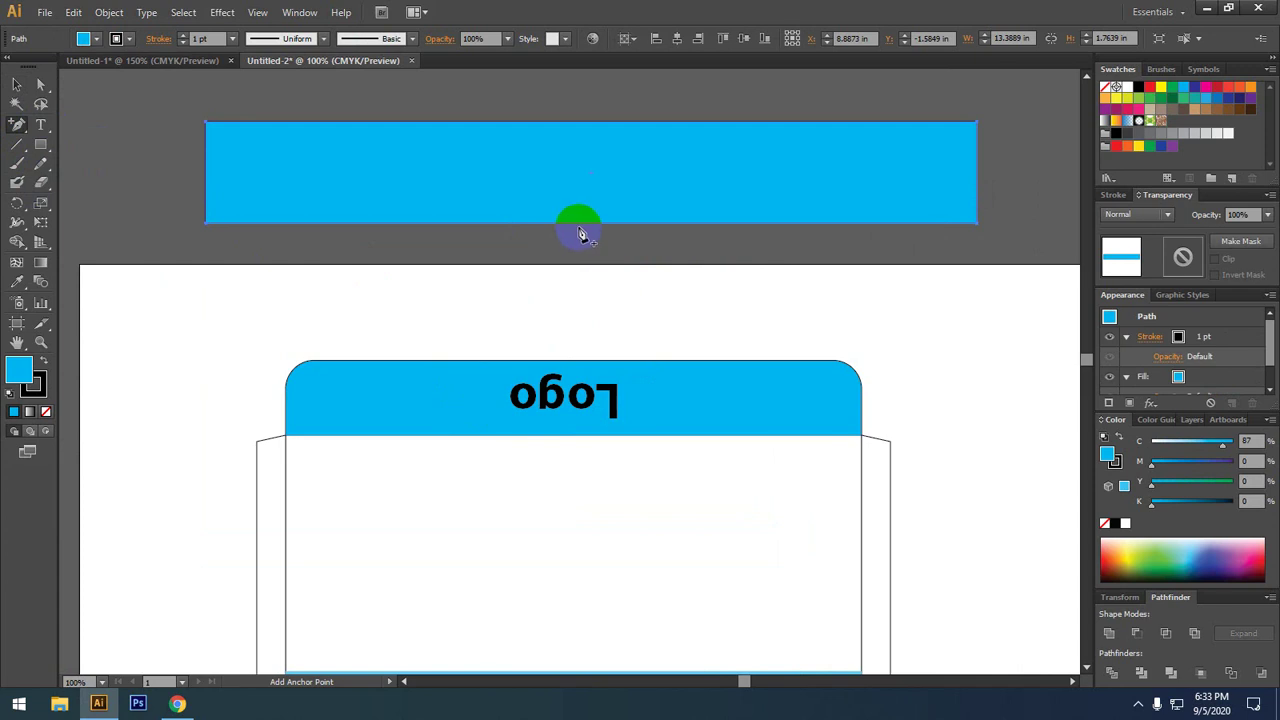
{"action": "left_click", "coordinate": [580, 224]}
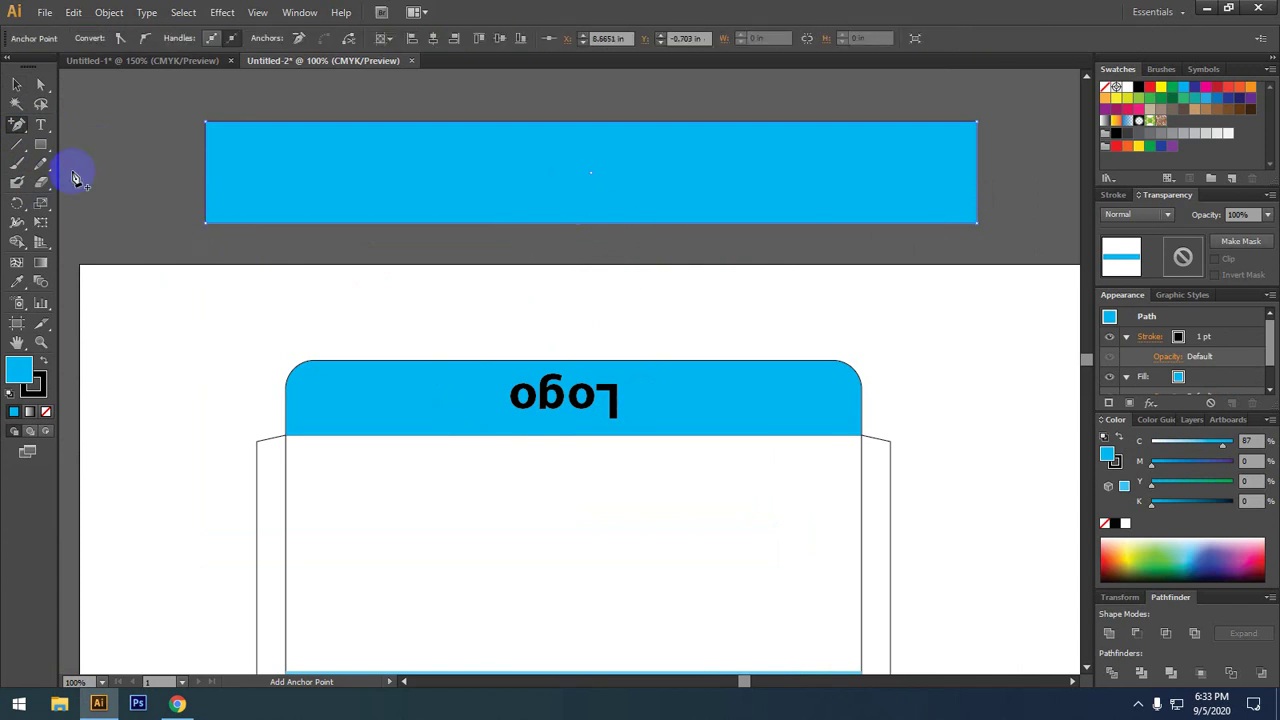
{"action": "left_click", "coordinate": [38, 82]}
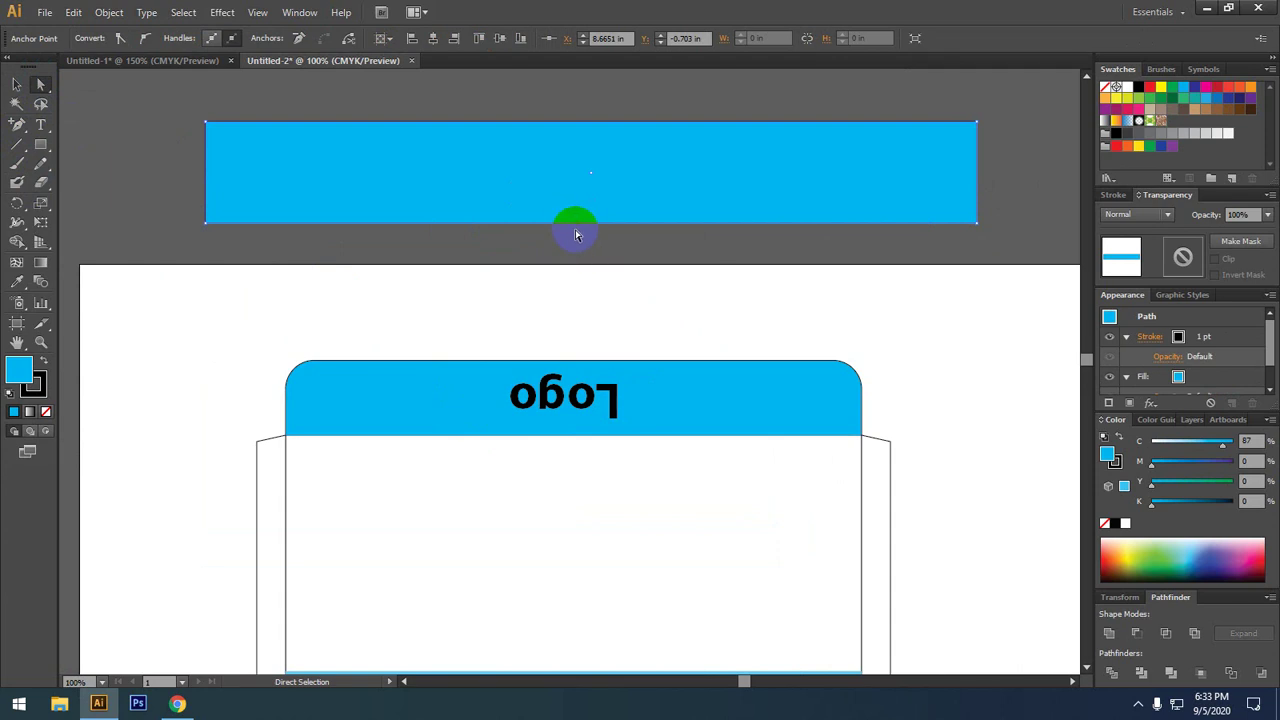
{"action": "left_click_drag", "start_coordinate": [576, 235], "coordinate": [577, 230]}
{"action": "left_click", "coordinate": [583, 236]}
{"action": "left_click", "coordinate": [579, 229]}
{"action": "left_click", "coordinate": [573, 271]}
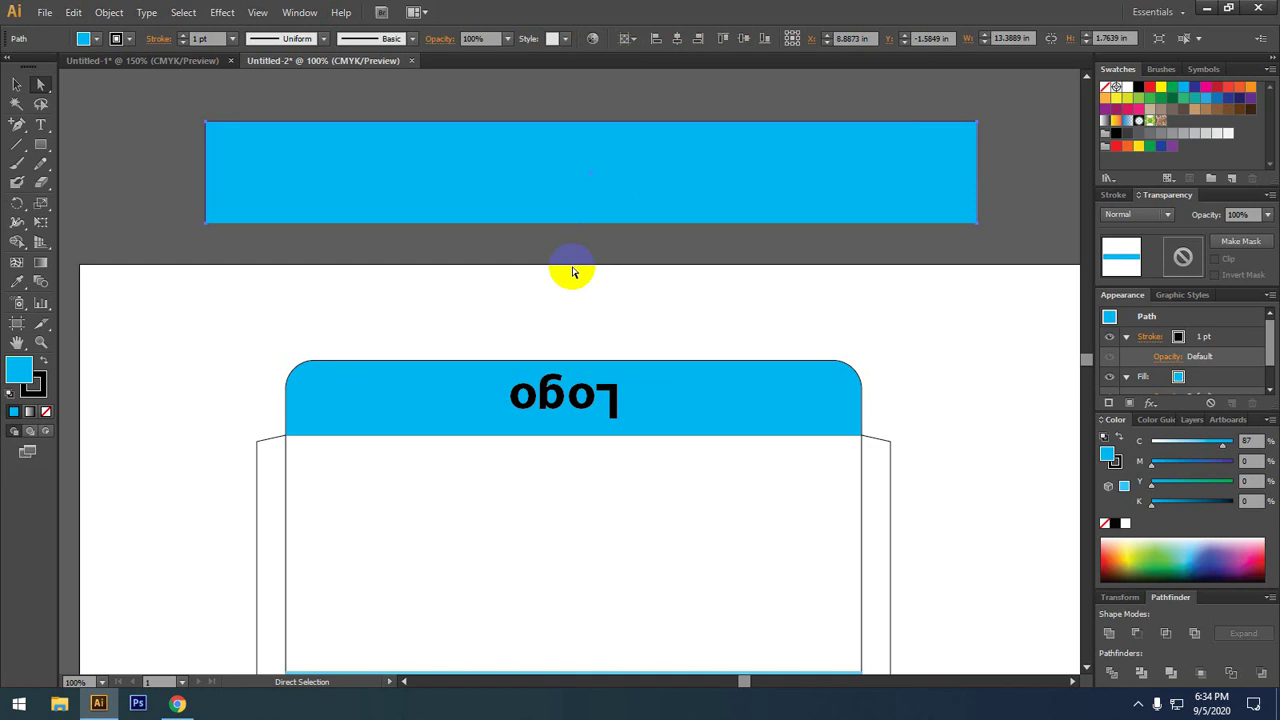
- Preview the Round Corners effect with a 0.625 in radius on the open rectangle without applying it
{"action": "left_click", "coordinate": [18, 84]}
{"action": "left_click", "coordinate": [222, 12]}
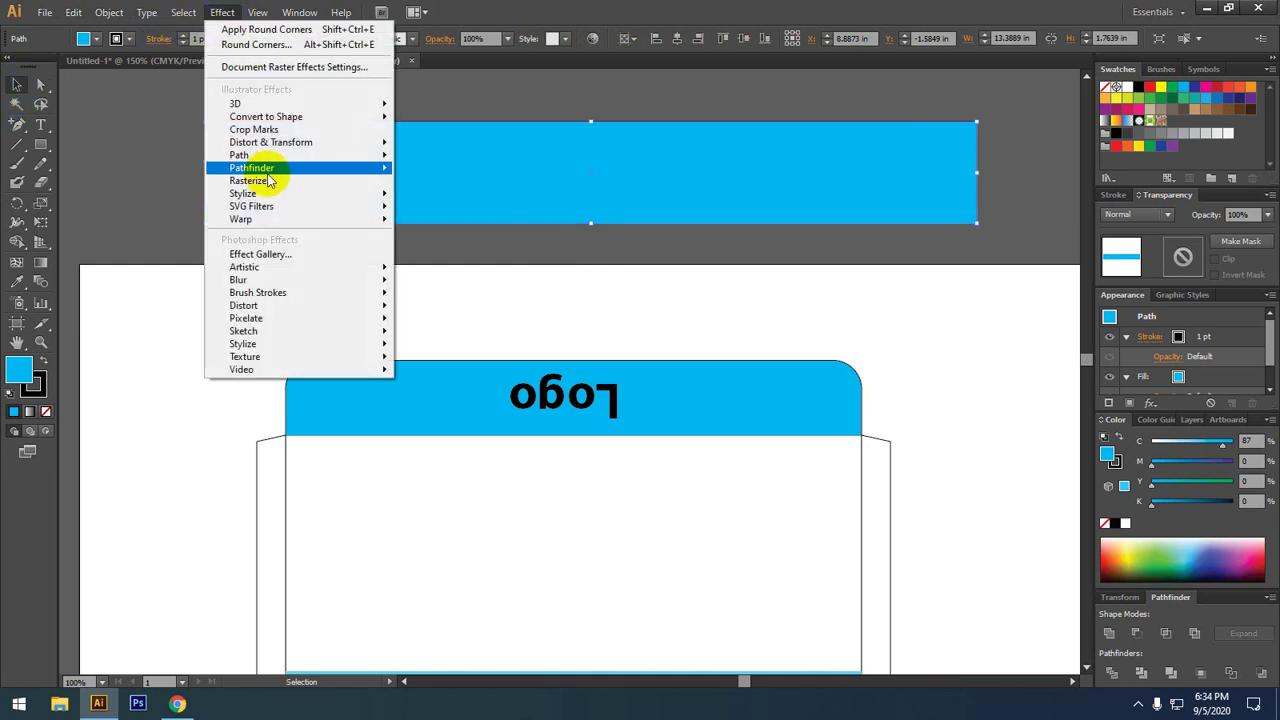
{"action": "mouse_move", "coordinate": [290, 193]}
{"action": "left_click", "coordinate": [457, 268]}
{"action": "left_click", "coordinate": [541, 450]}
{"action": "key", "text": "Up"}
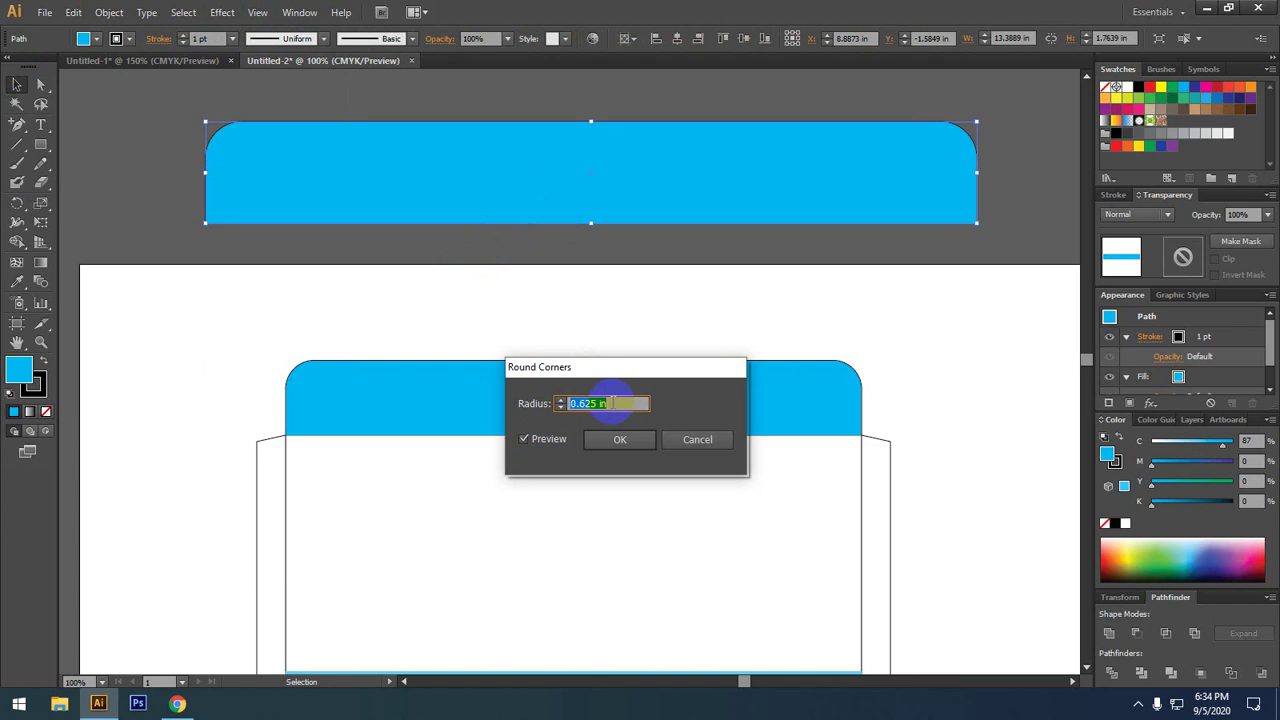
{"action": "left_click", "coordinate": [692, 439]}
{"action": "left_click", "coordinate": [995, 157]}
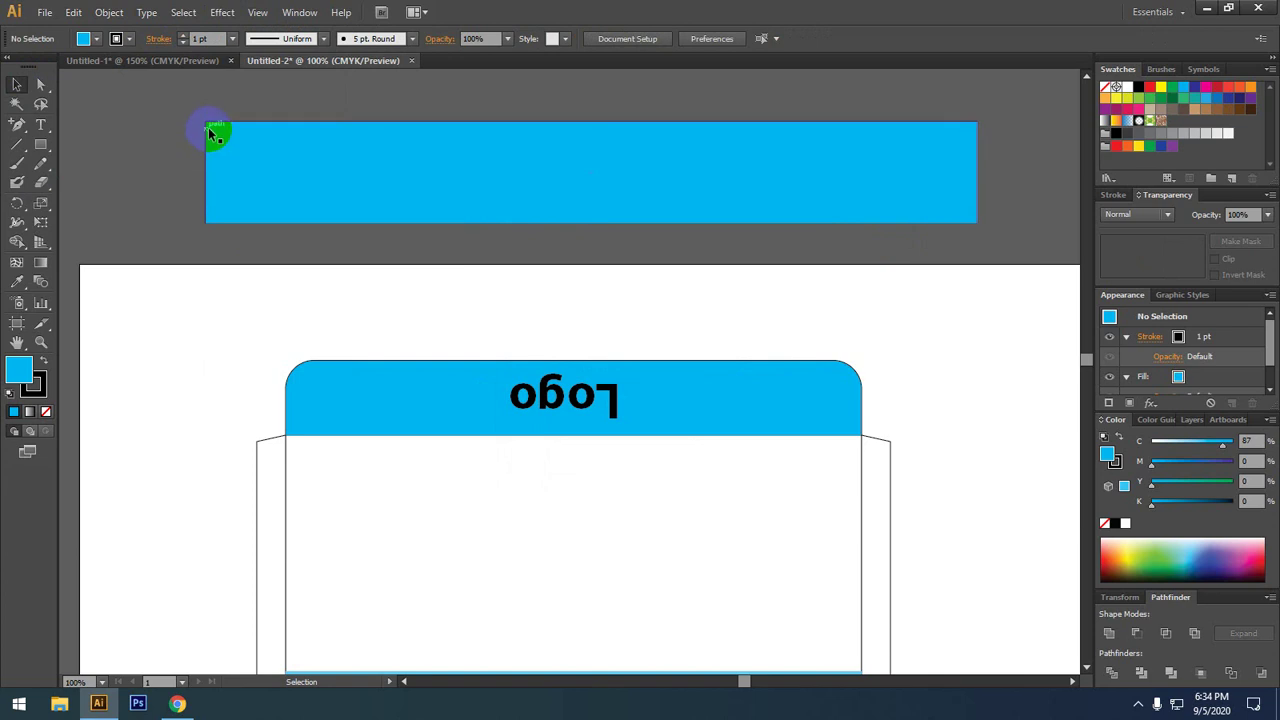
- Try deleting the upper-right corner anchor of the blue rectangle, and undo the deletion
{"action": "left_click", "coordinate": [234, 170]}
{"action": "left_click", "coordinate": [41, 84]}
{"action": "left_click", "coordinate": [714, 200]}
{"action": "left_click", "coordinate": [971, 126]}
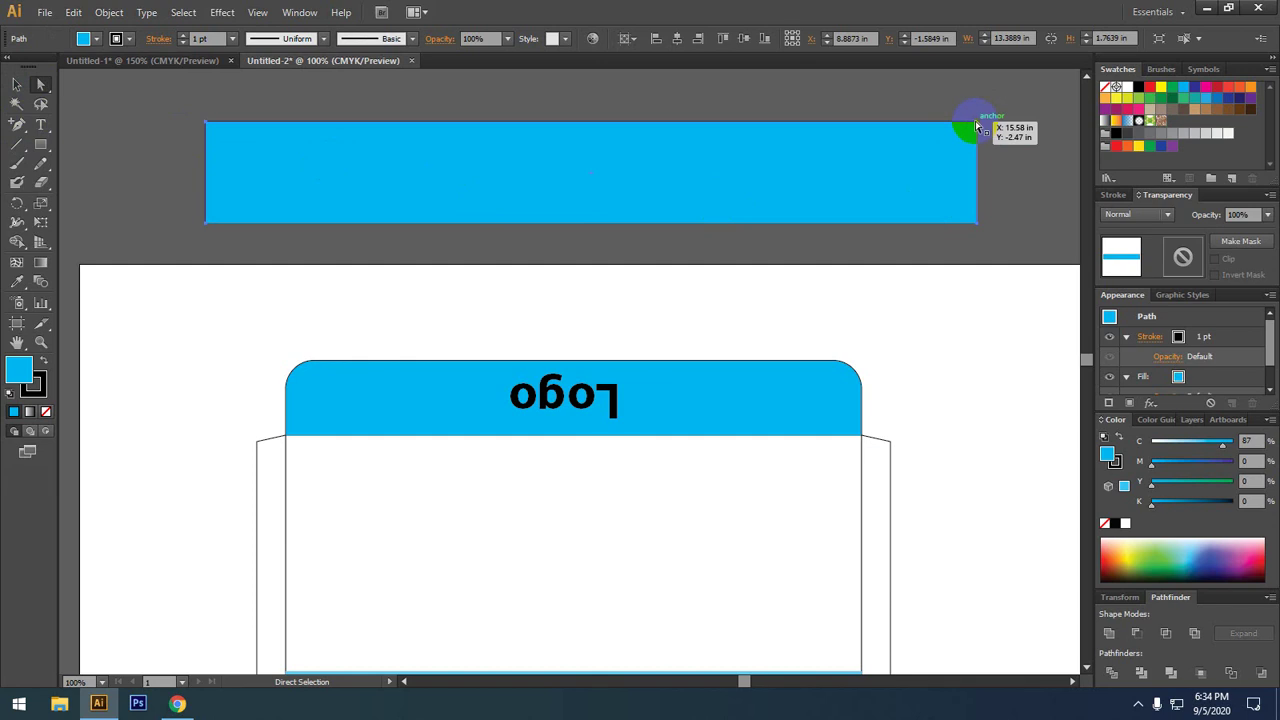
{"action": "key", "text": "Delete"}
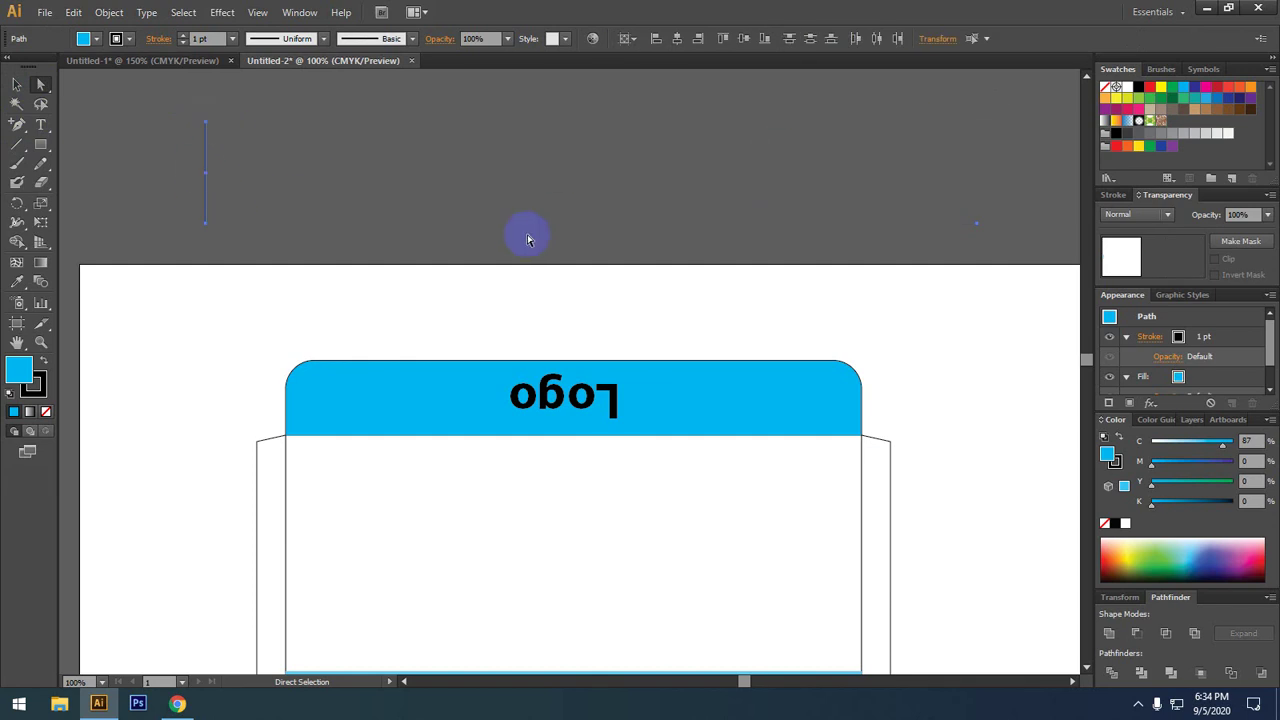
{"action": "key", "text": "ctrl+z"}
{"action": "key", "text": "ctrl+z"}
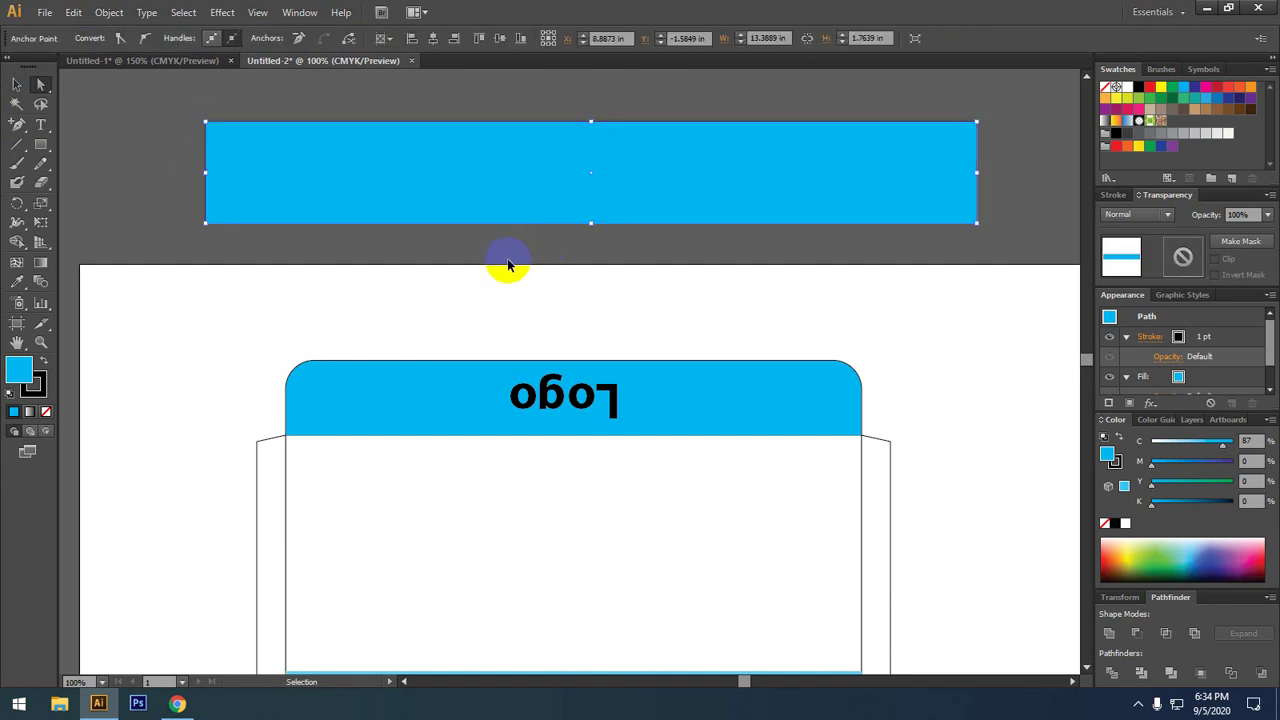
{"action": "left_click", "coordinate": [19, 86]}
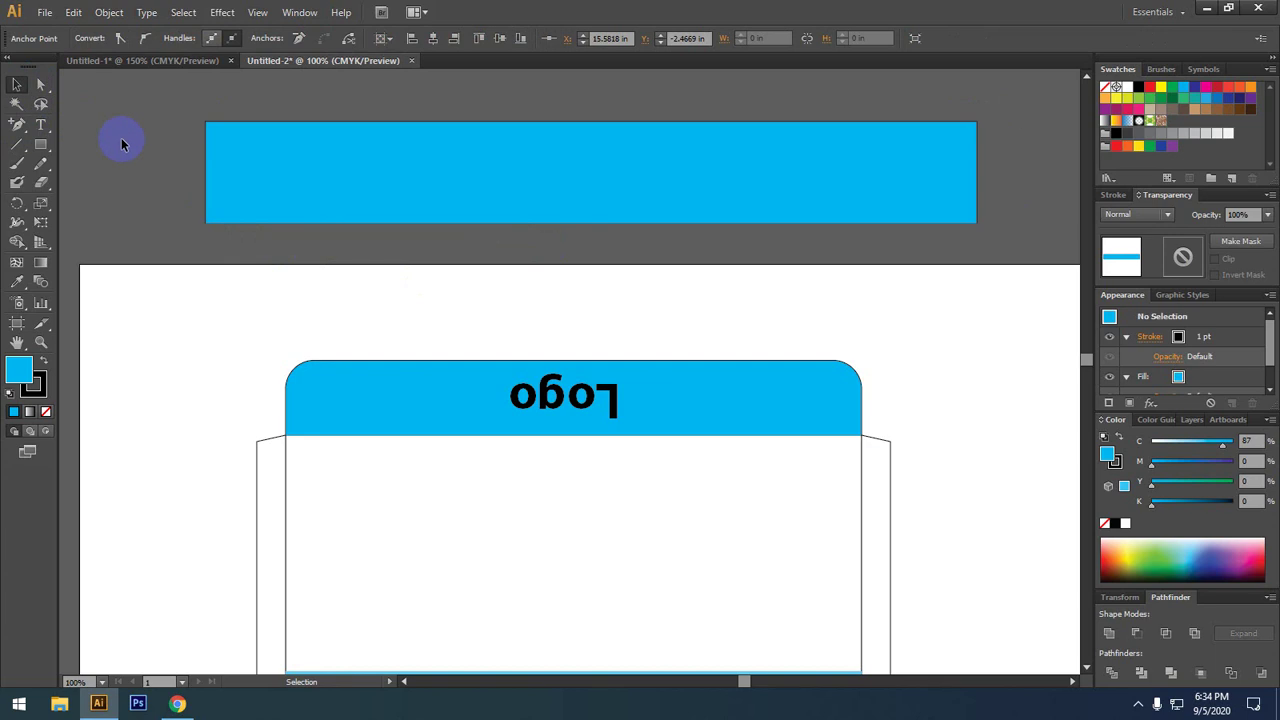
{"action": "left_click", "coordinate": [121, 143]}
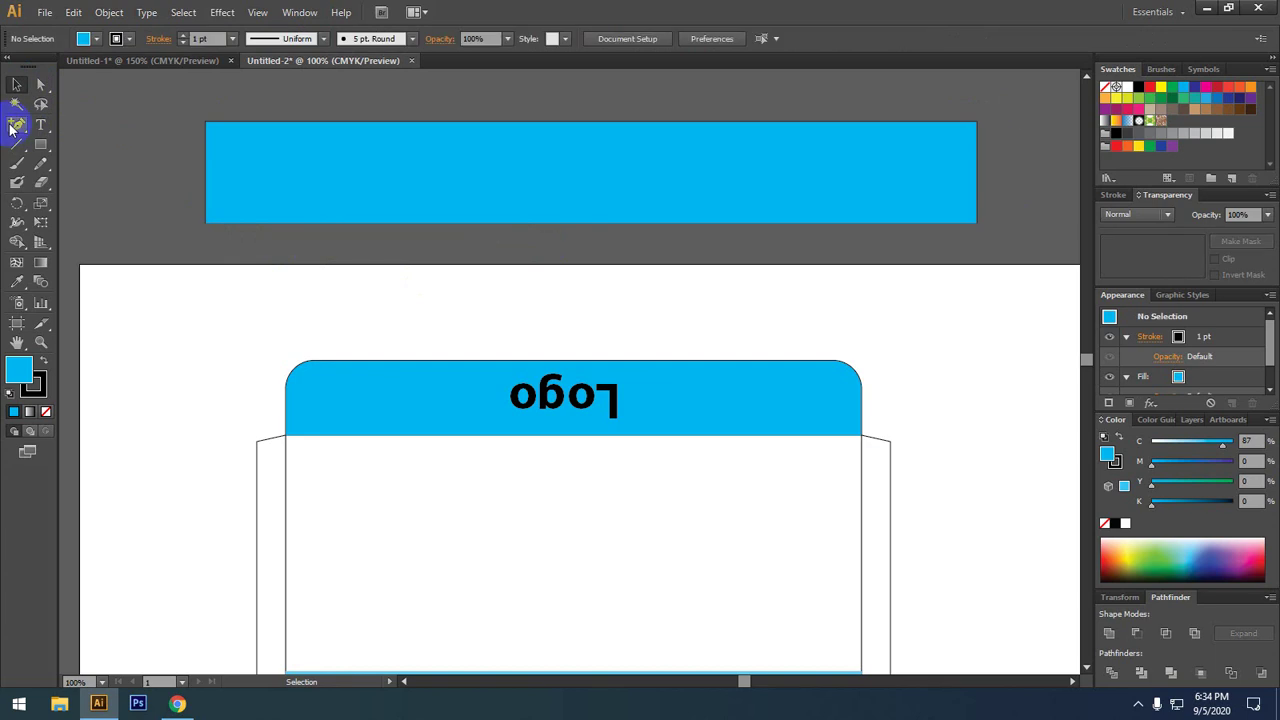
{"action": "left_click", "coordinate": [217, 157]}
{"action": "left_click", "coordinate": [164, 158]}
{"action": "scroll", "coordinate": [182, 129], "scroll_direction": "up", "scroll_amount": 2}
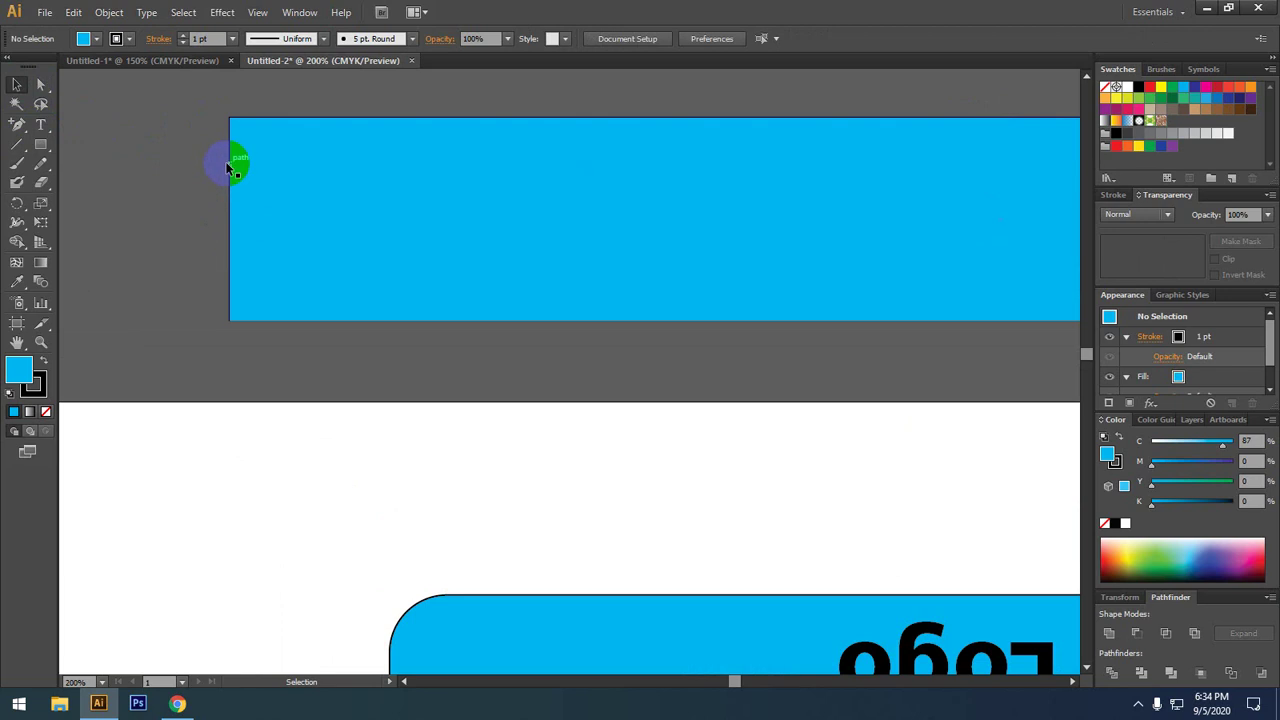
{"action": "left_click", "coordinate": [228, 168]}
{"action": "scroll", "coordinate": [227, 172], "scroll_direction": "down", "scroll_amount": 2}
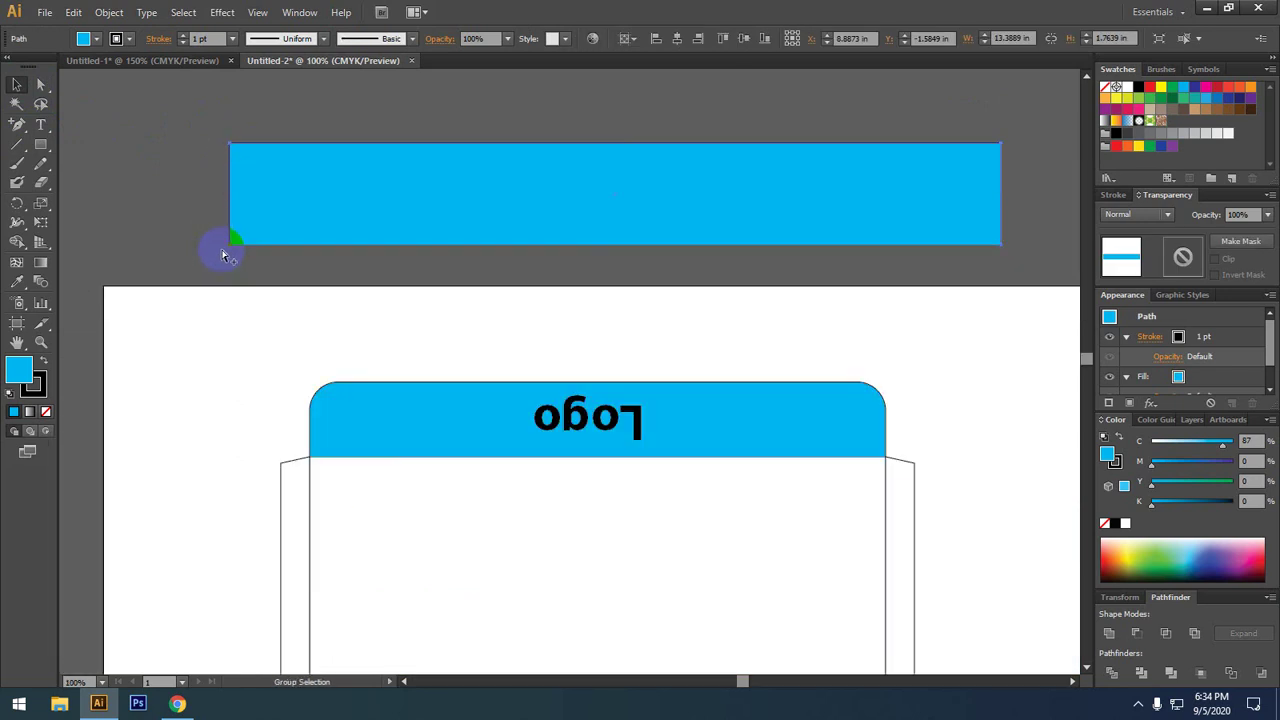
{"action": "scroll", "coordinate": [221, 251], "scroll_direction": "up", "scroll_amount": 3}
{"action": "scroll", "coordinate": [257, 254], "scroll_direction": "right", "scroll_amount": 2}
{"action": "scroll", "coordinate": [234, 285], "scroll_direction": "down", "scroll_amount": 2}
{"action": "left_click_drag", "start_coordinate": [447, 316], "coordinate": [271, 310]}
{"action": "scroll", "coordinate": [540, 280], "scroll_direction": "down", "scroll_amount": 1}
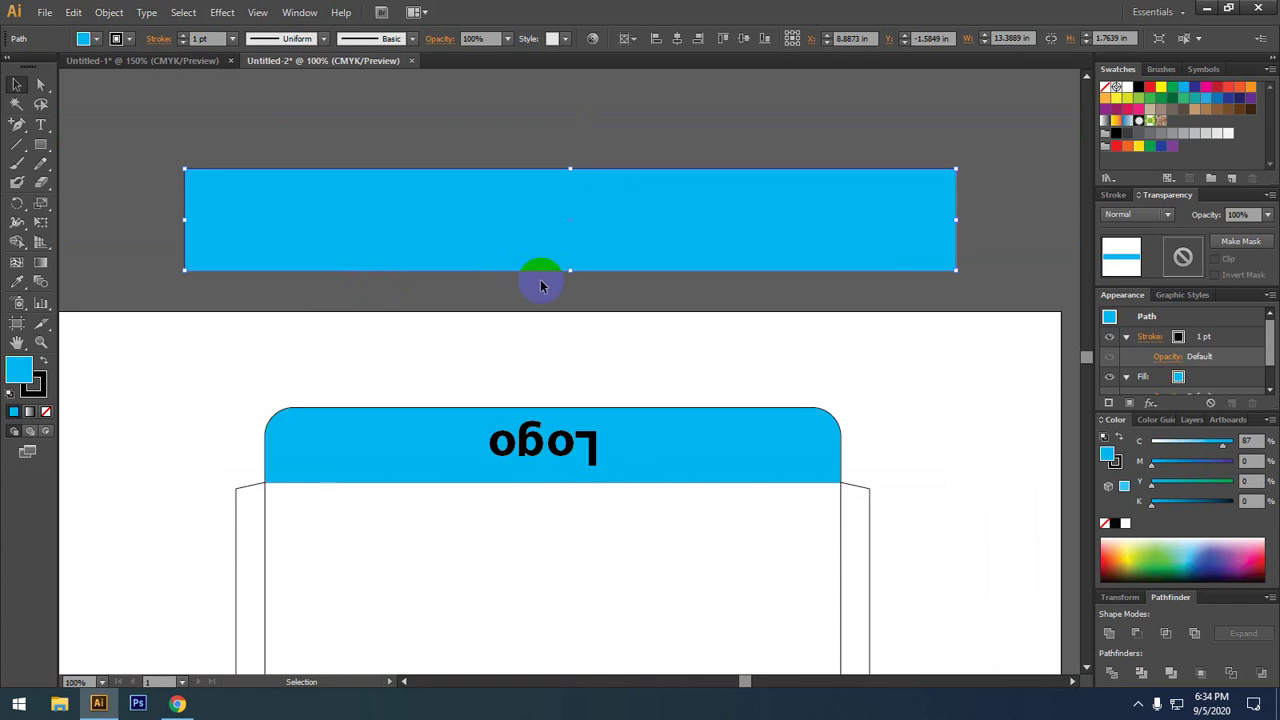
- Delete the lower-left corner anchor of the blue rectangle above the artboard
{"action": "scroll", "coordinate": [390, 295], "scroll_direction": "up", "scroll_amount": 2}
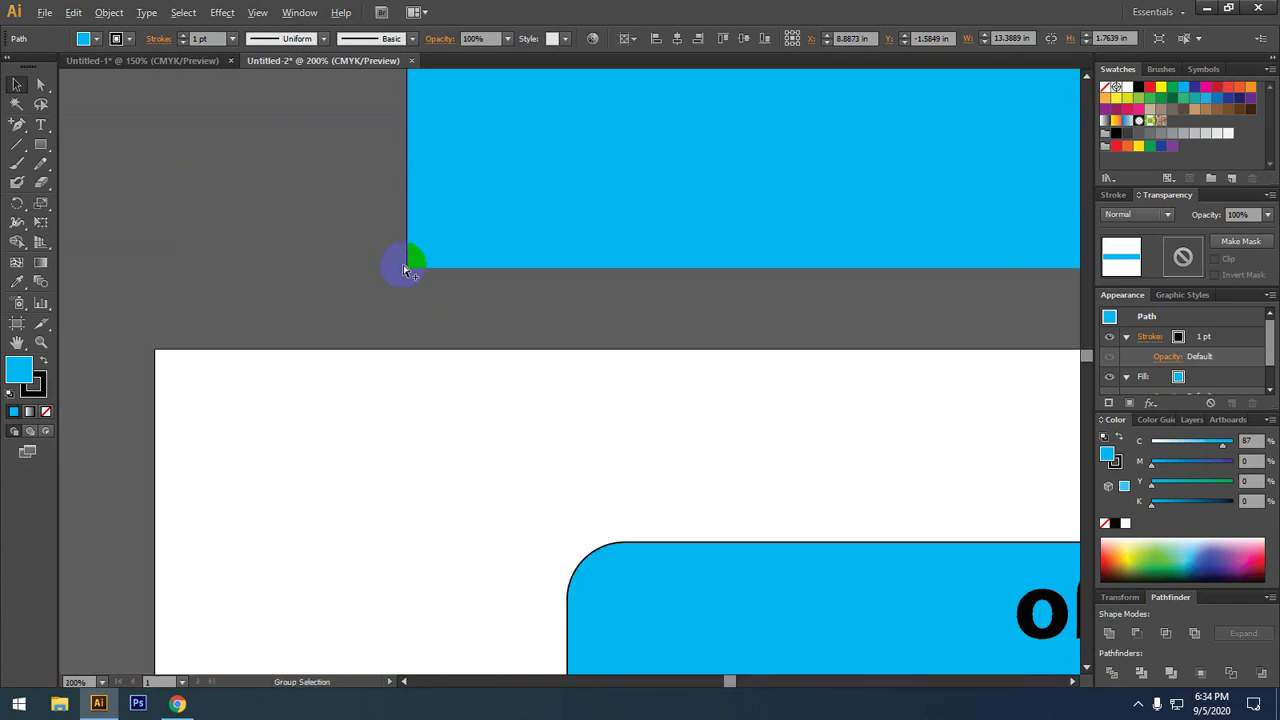
{"action": "scroll", "coordinate": [405, 270], "scroll_direction": "up", "scroll_amount": 2}
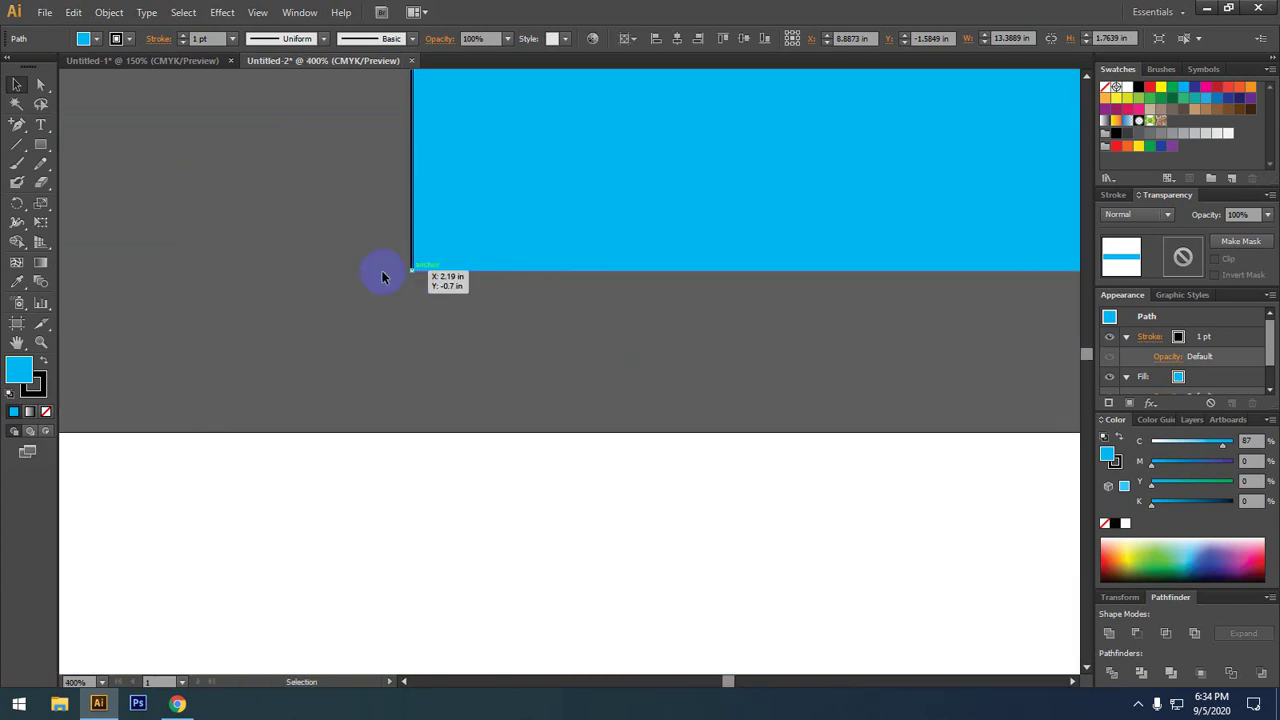
{"action": "left_click", "coordinate": [41, 85]}
{"action": "left_click", "coordinate": [389, 309]}
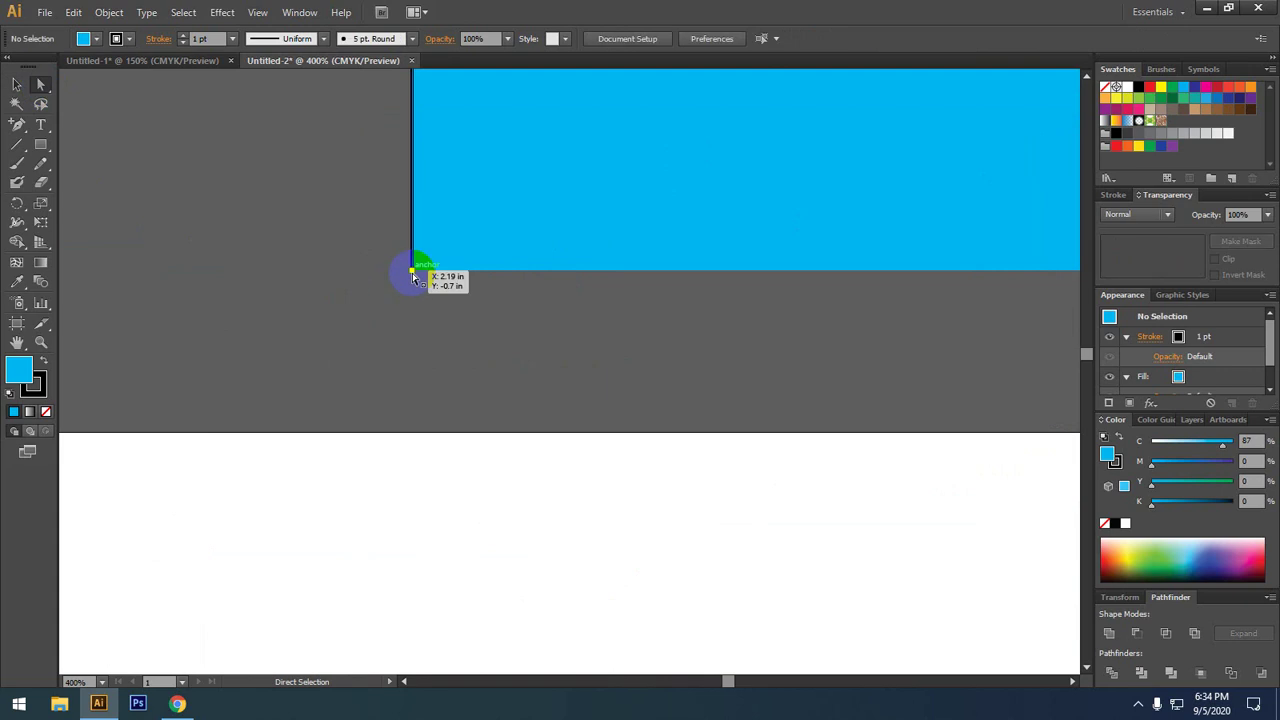
{"action": "left_click", "coordinate": [413, 275]}
{"action": "key", "text": "Delete"}
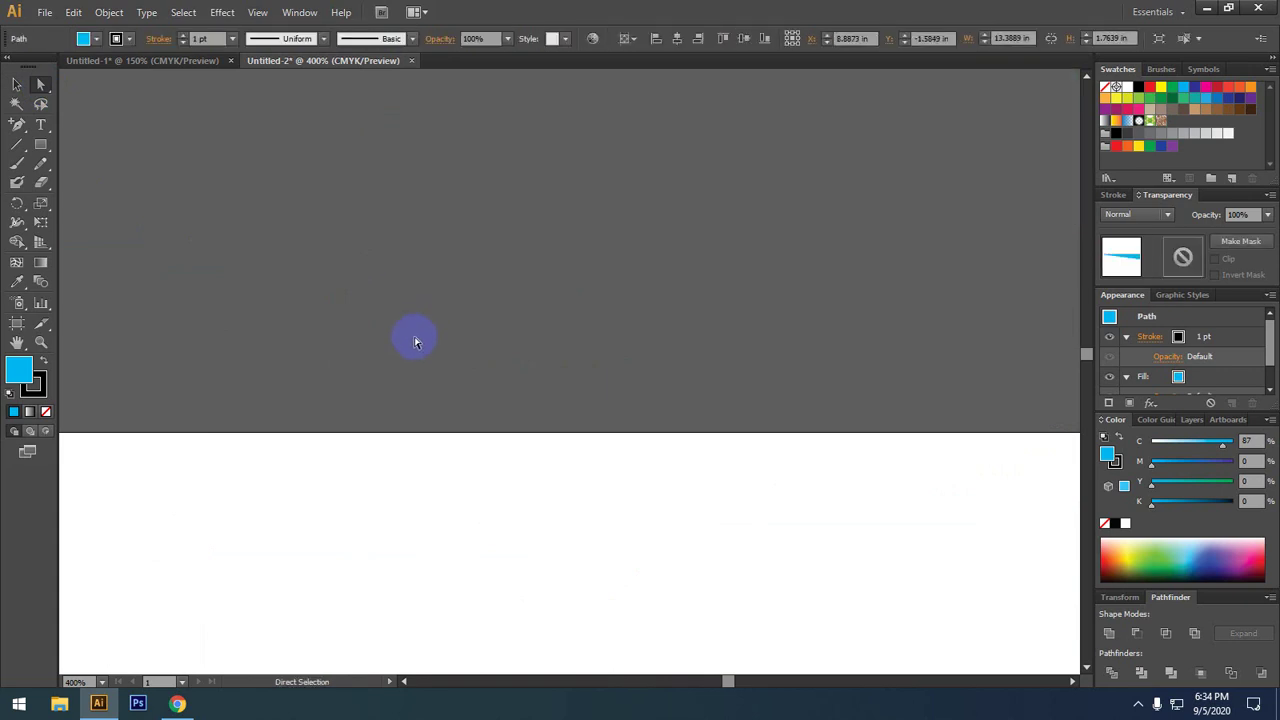
{"action": "scroll", "coordinate": [415, 342], "scroll_direction": "down", "scroll_amount": 4}
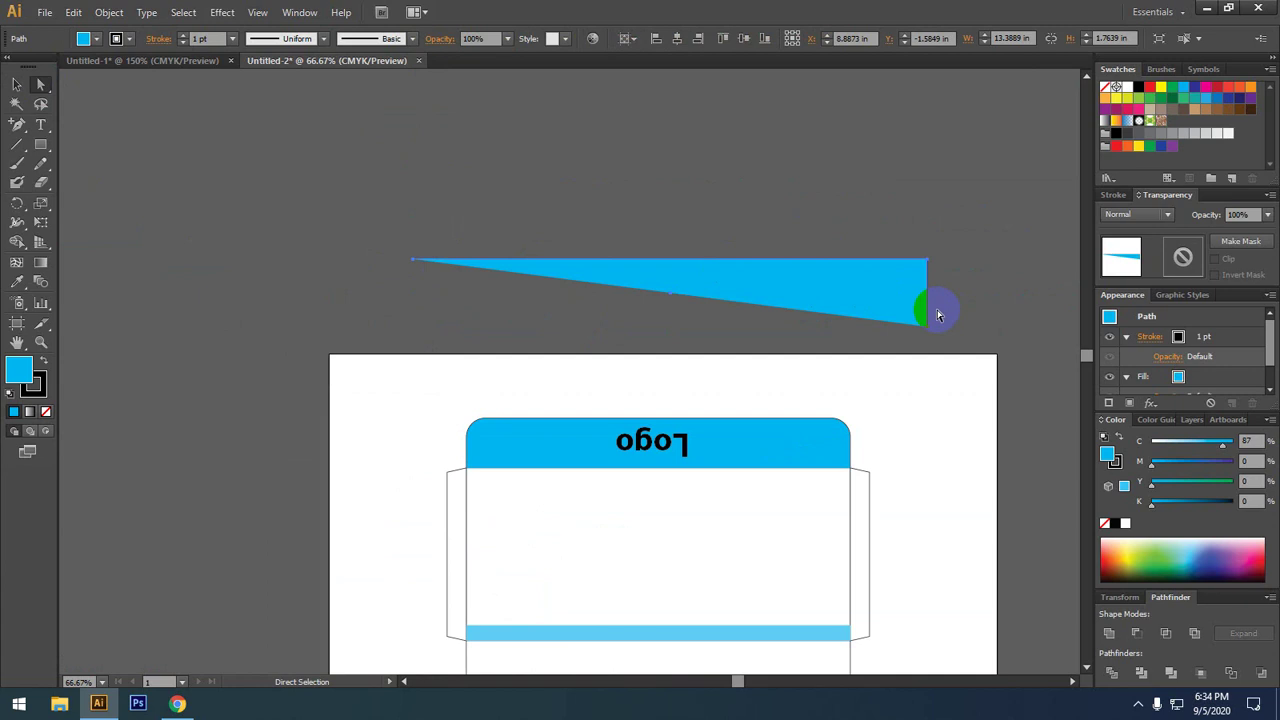
- Apply the Round Corners effect to the blue wedge shape and deselect it
{"action": "left_click", "coordinate": [17, 84]}
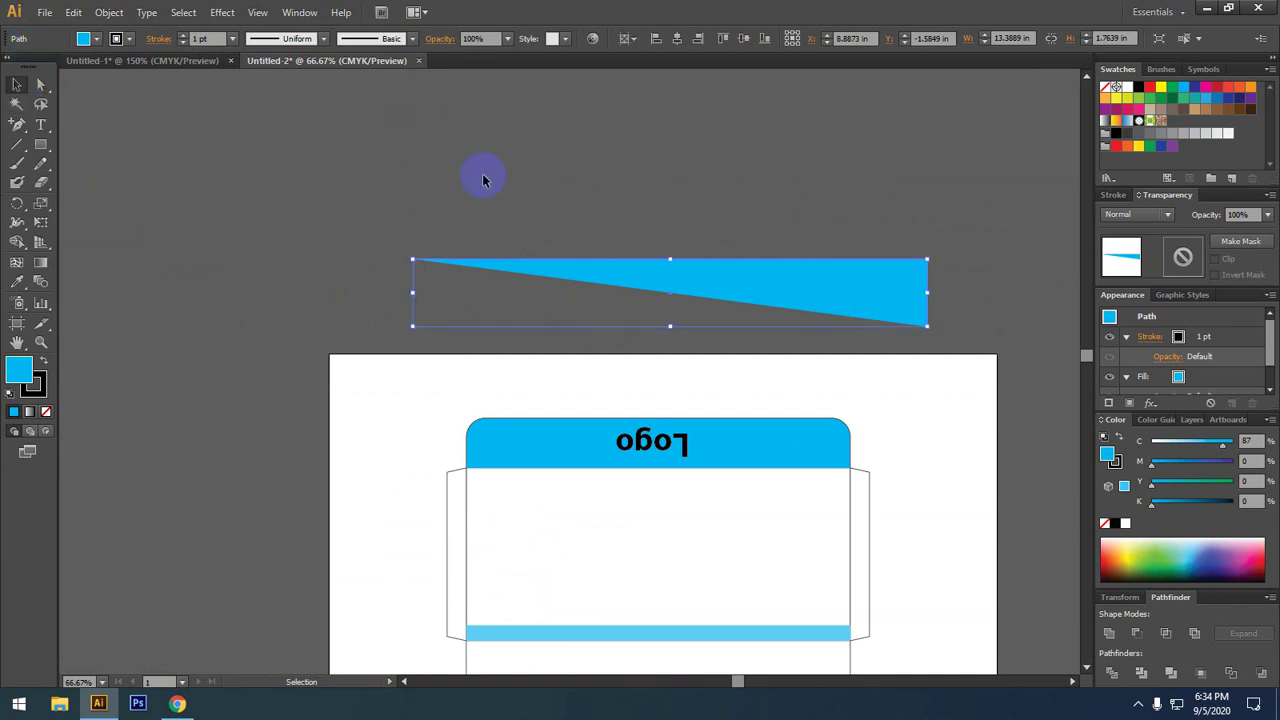
{"action": "scroll", "coordinate": [913, 234], "scroll_direction": "up", "scroll_amount": 1}
{"action": "scroll", "coordinate": [940, 250], "scroll_direction": "up", "scroll_amount": 1}
{"action": "left_click", "coordinate": [896, 342]}
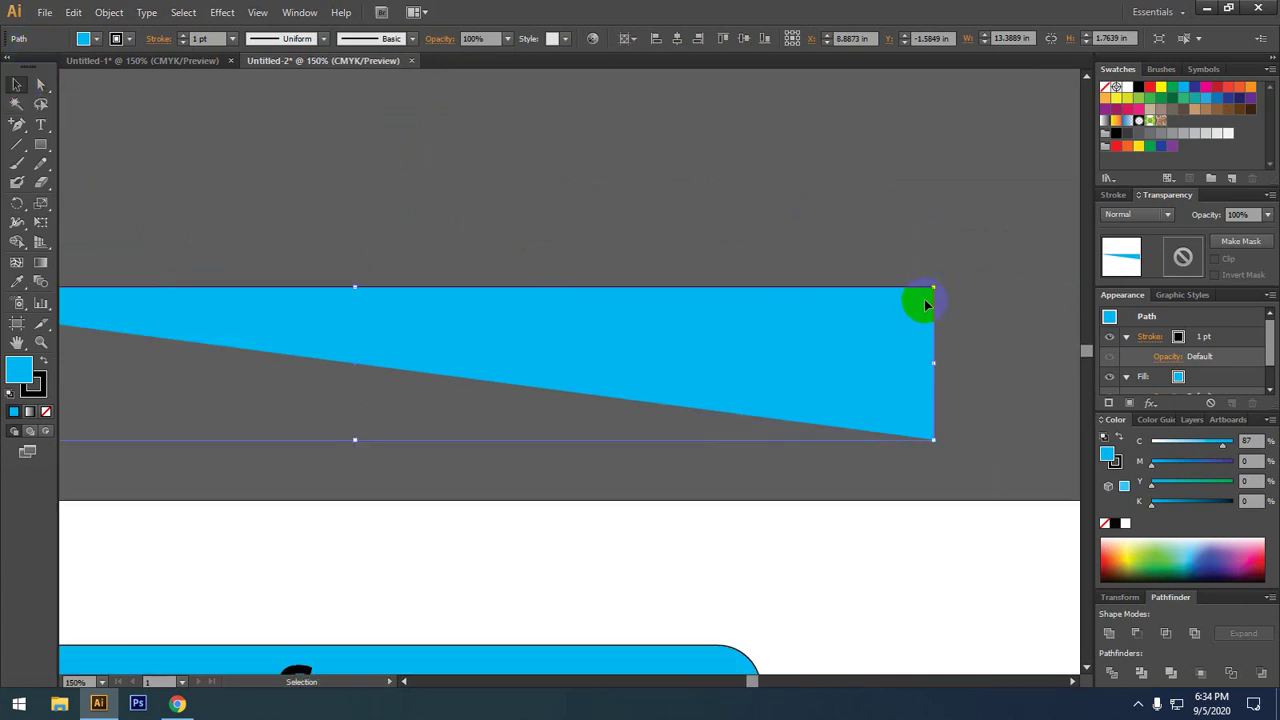
{"action": "mouse_move", "coordinate": [323, 194]}
{"action": "left_click", "coordinate": [453, 267]}
{"action": "left_click", "coordinate": [545, 440]}
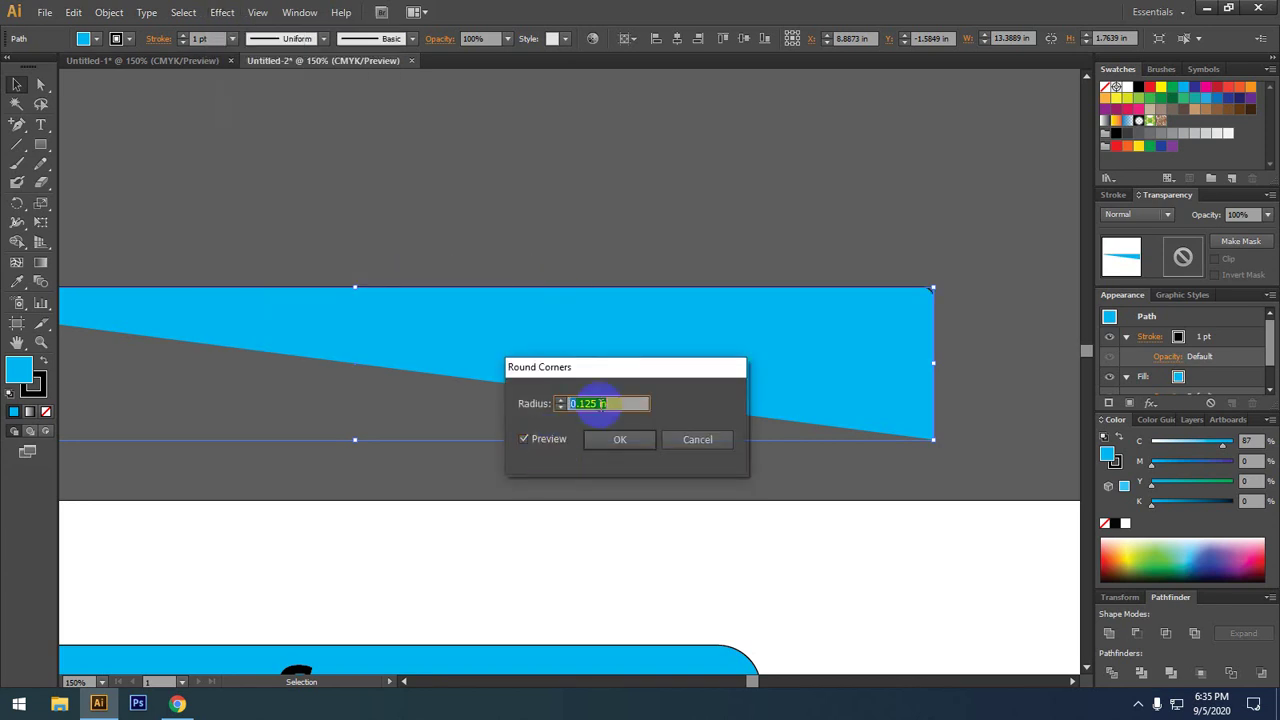
{"action": "left_click", "coordinate": [628, 447]}
{"action": "scroll", "coordinate": [632, 440], "scroll_direction": "left", "scroll_amount": 5}
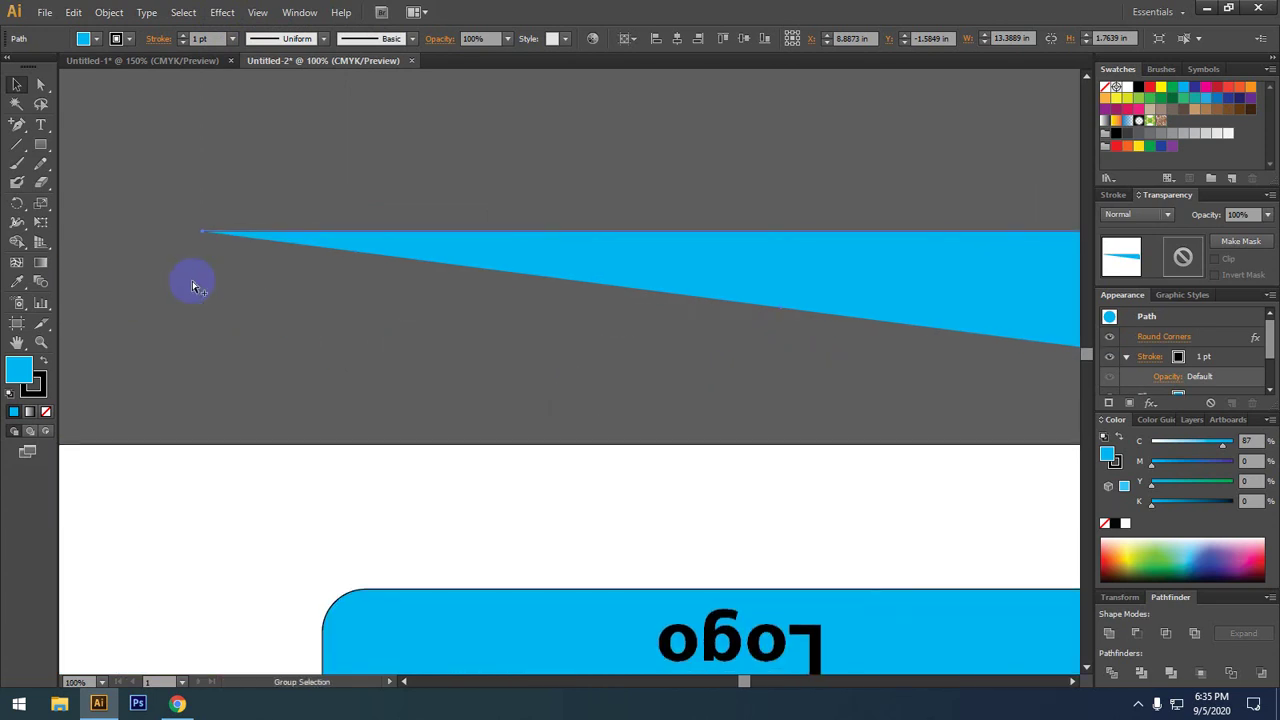
{"action": "scroll", "coordinate": [190, 285], "scroll_direction": "down", "scroll_amount": 1}
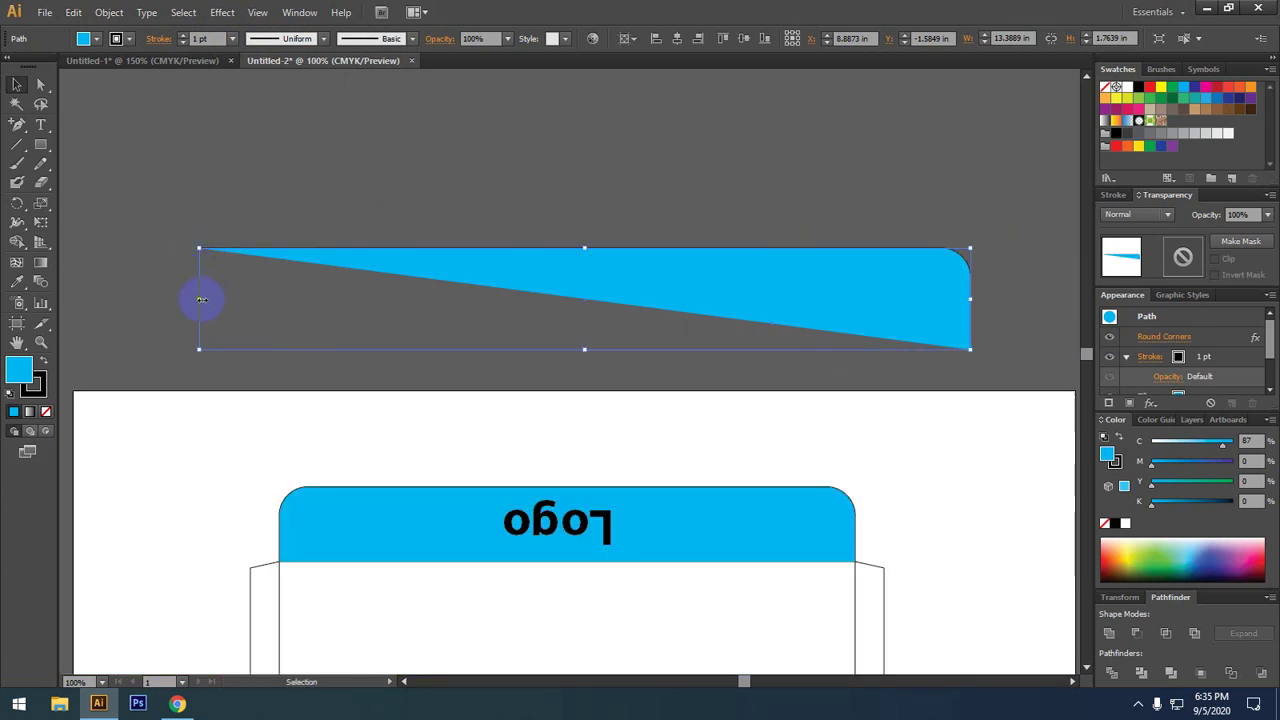
{"action": "left_click", "coordinate": [266, 309]}
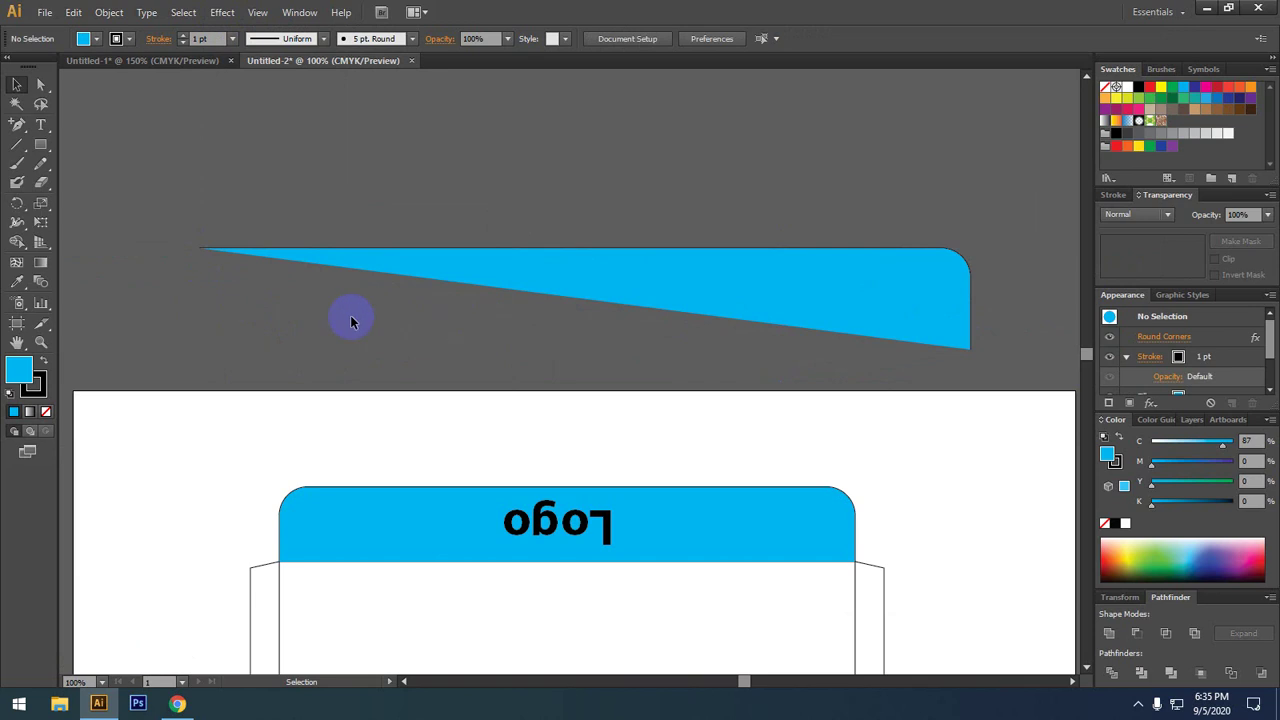
- Try to extend the blue wedge from its left tip with the Pen tool, and undo the added segments
{"action": "left_click_drag", "start_coordinate": [18, 131], "coordinate": [90, 133]}
{"action": "scroll", "coordinate": [195, 320], "scroll_direction": "up", "scroll_amount": 2}
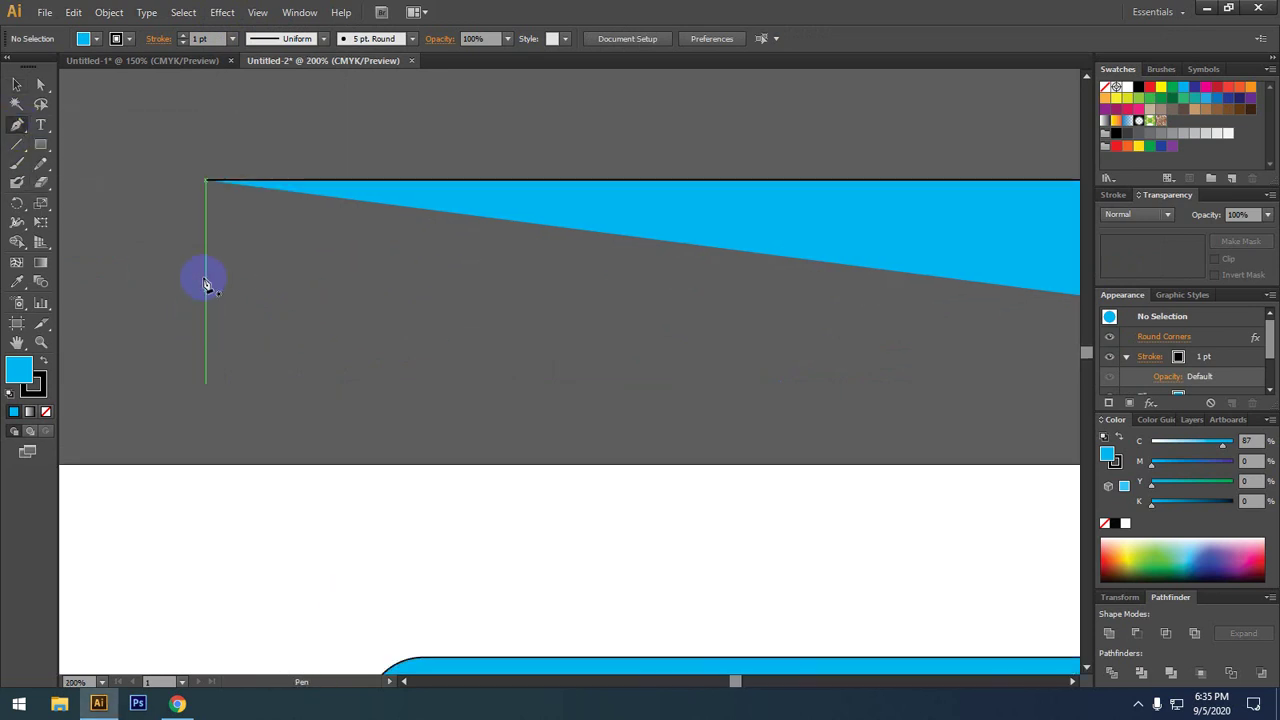
{"action": "left_click_drag", "start_coordinate": [206, 181], "coordinate": [206, 362]}
{"action": "scroll", "coordinate": [185, 350], "scroll_direction": "down", "scroll_amount": 2}
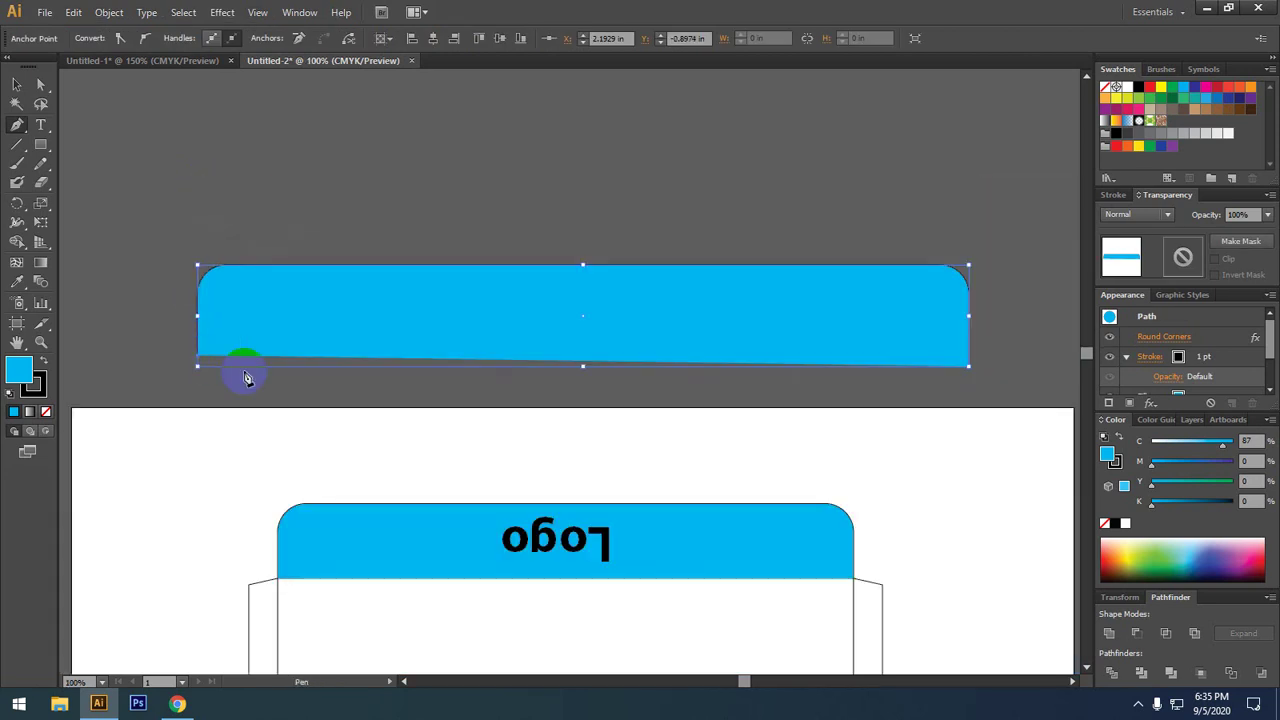
{"action": "left_click_drag", "start_coordinate": [429, 317], "coordinate": [470, 400]}
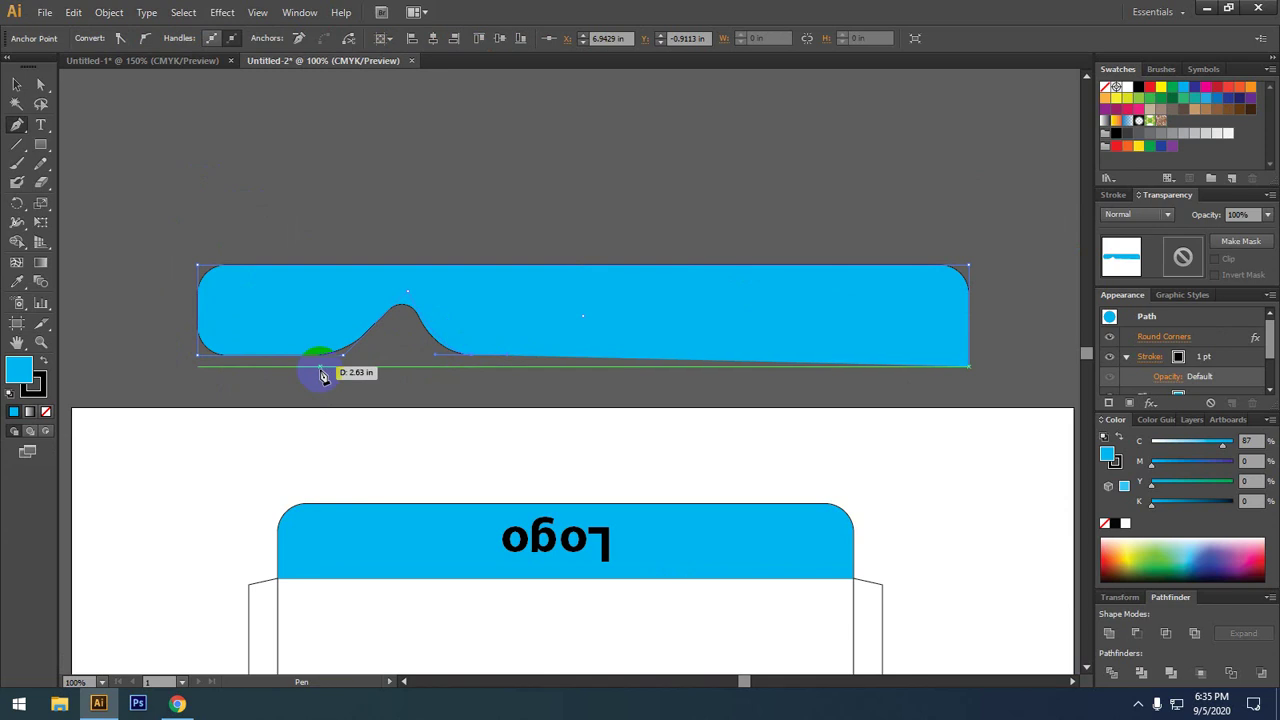
{"action": "key", "text": "ctrl+z"}
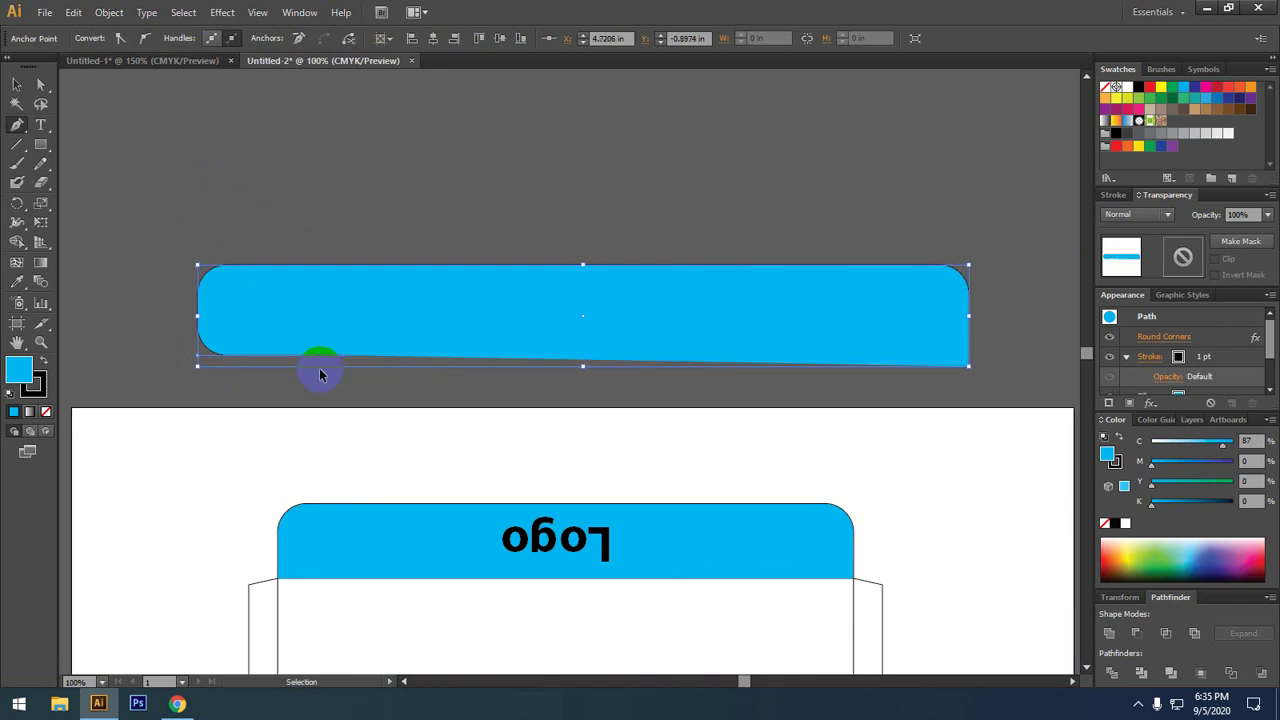
{"action": "left_click_drag", "start_coordinate": [249, 340], "coordinate": [180, 291]}
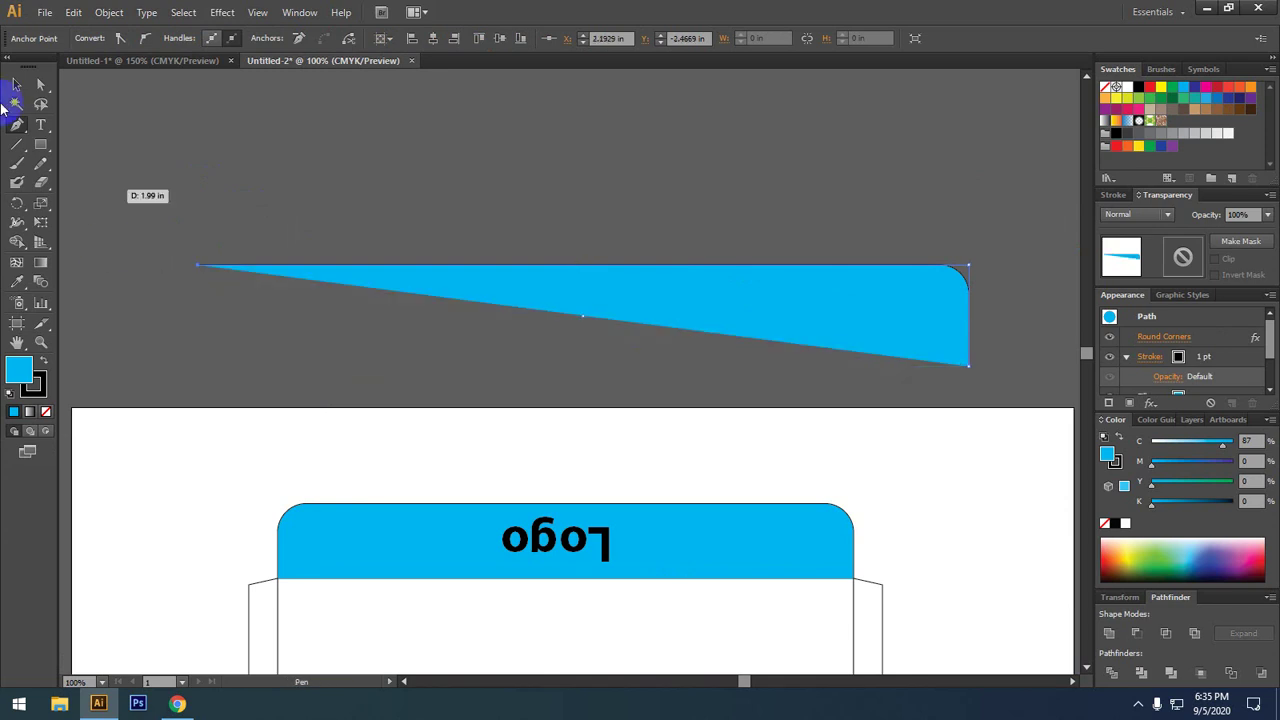
{"action": "left_click", "coordinate": [14, 87]}
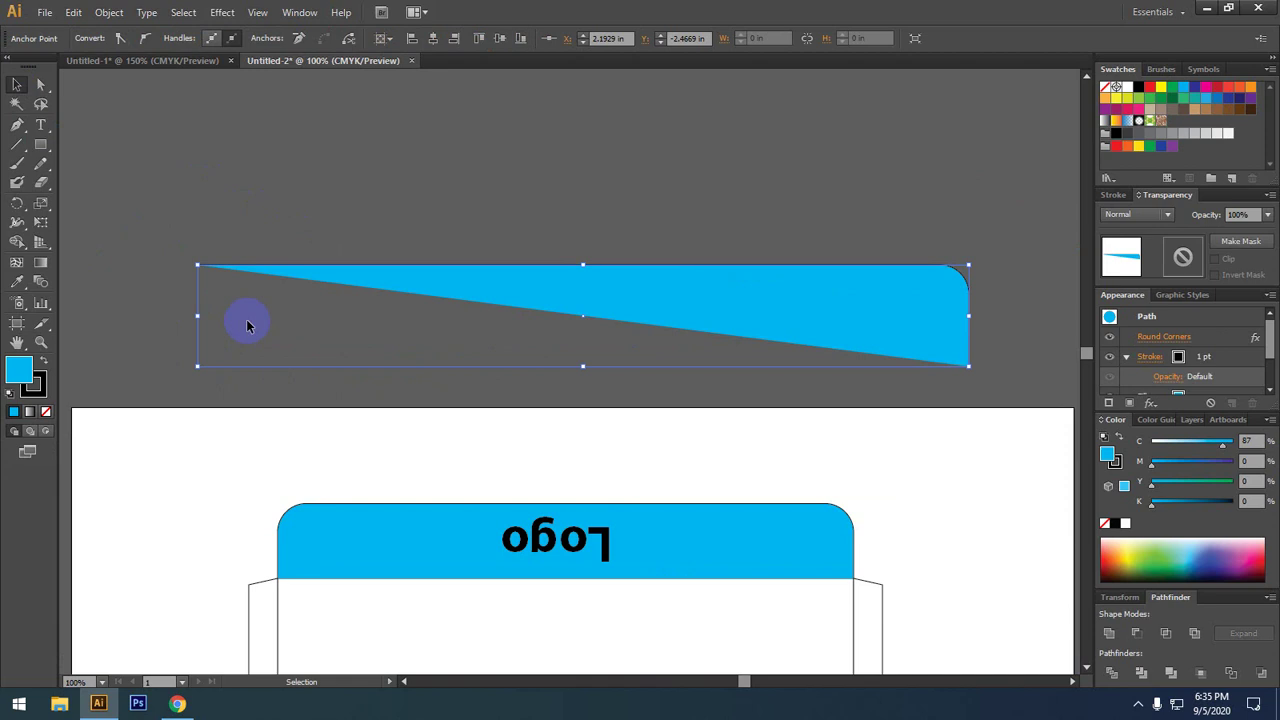
{"action": "left_click", "coordinate": [958, 280]}
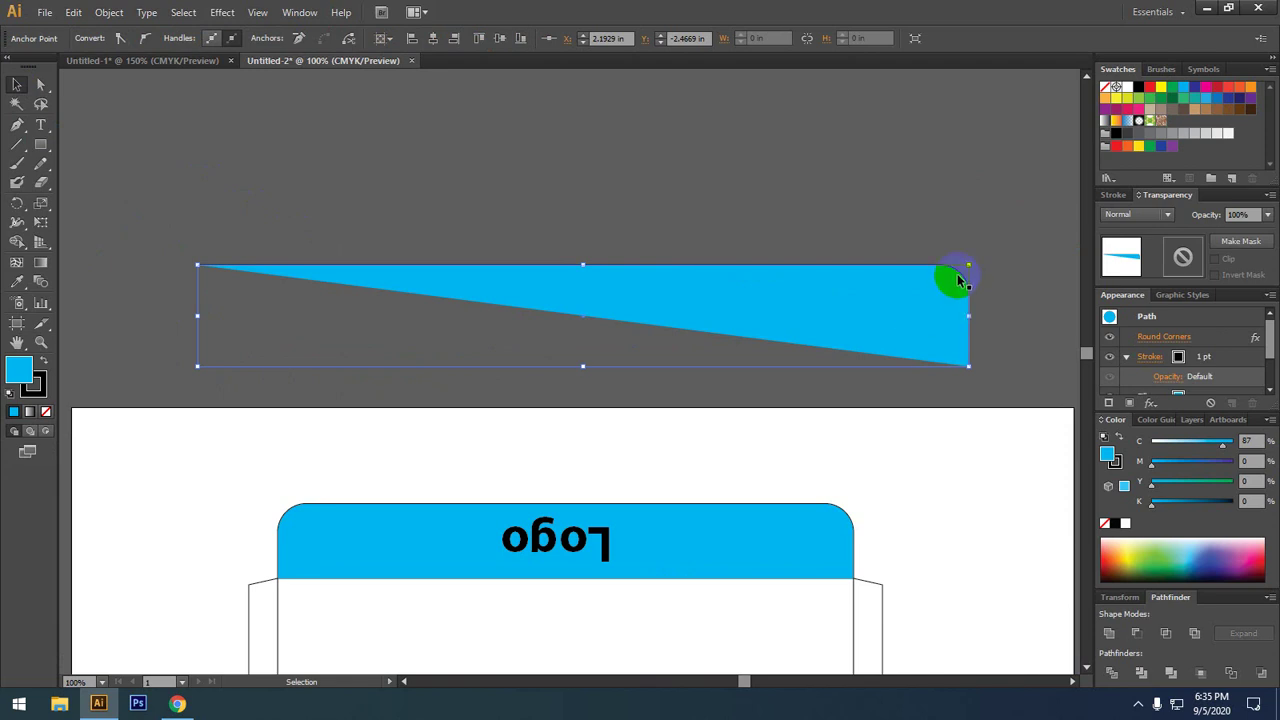
{"action": "left_click_drag", "start_coordinate": [945, 287], "coordinate": [1046, 401]}
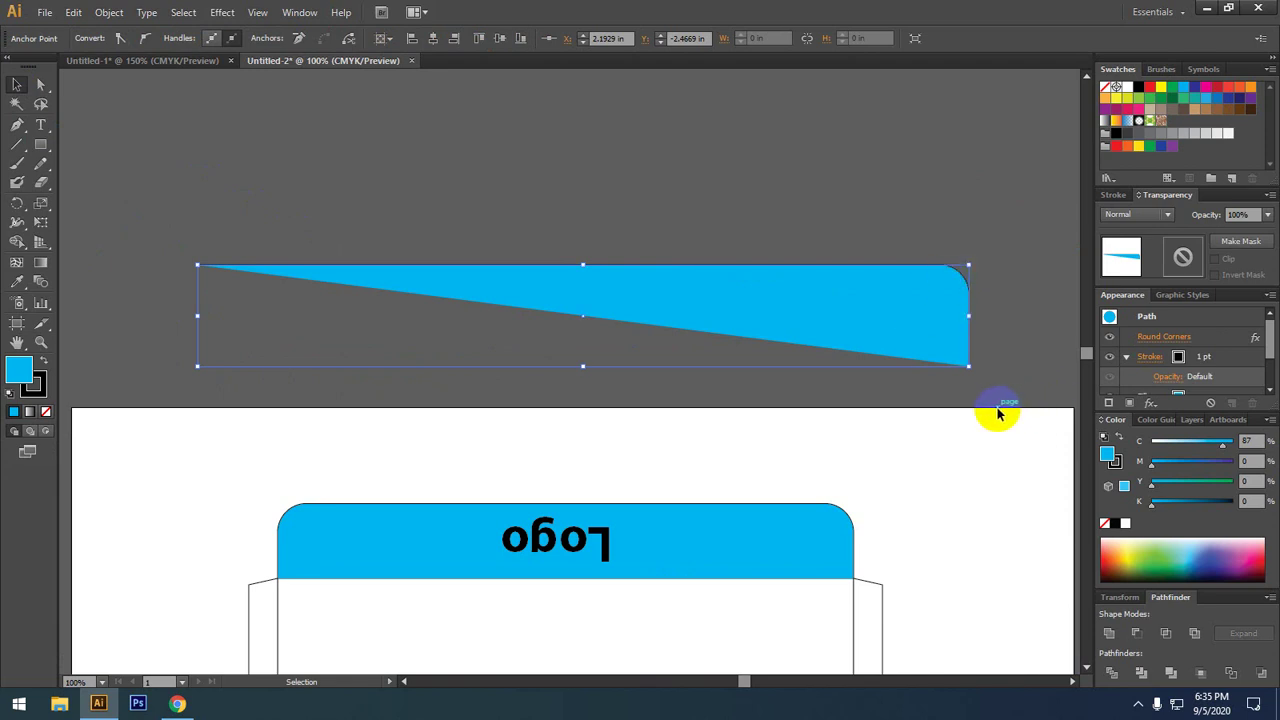
- Draw a blue rectangle over the full extent of the wedge and send it to the back
{"action": "scroll", "coordinate": [669, 400], "scroll_direction": "down", "scroll_amount": 2}
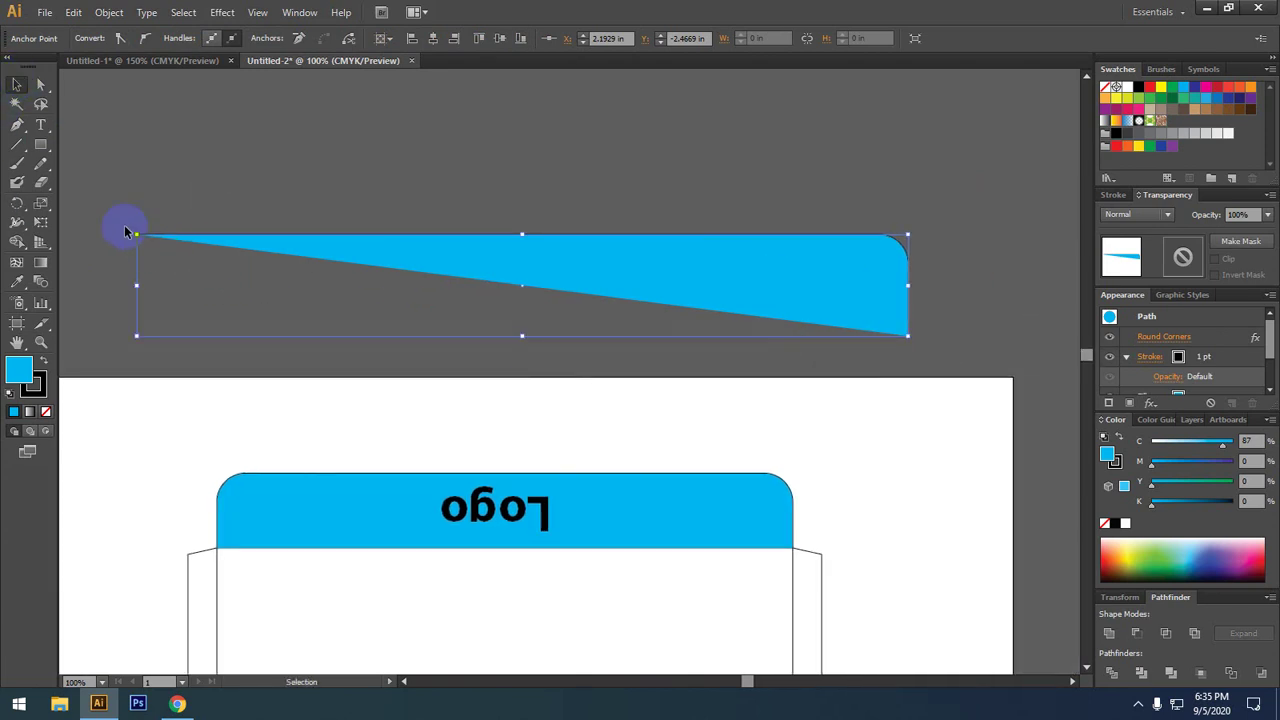
{"action": "left_click", "coordinate": [41, 144]}
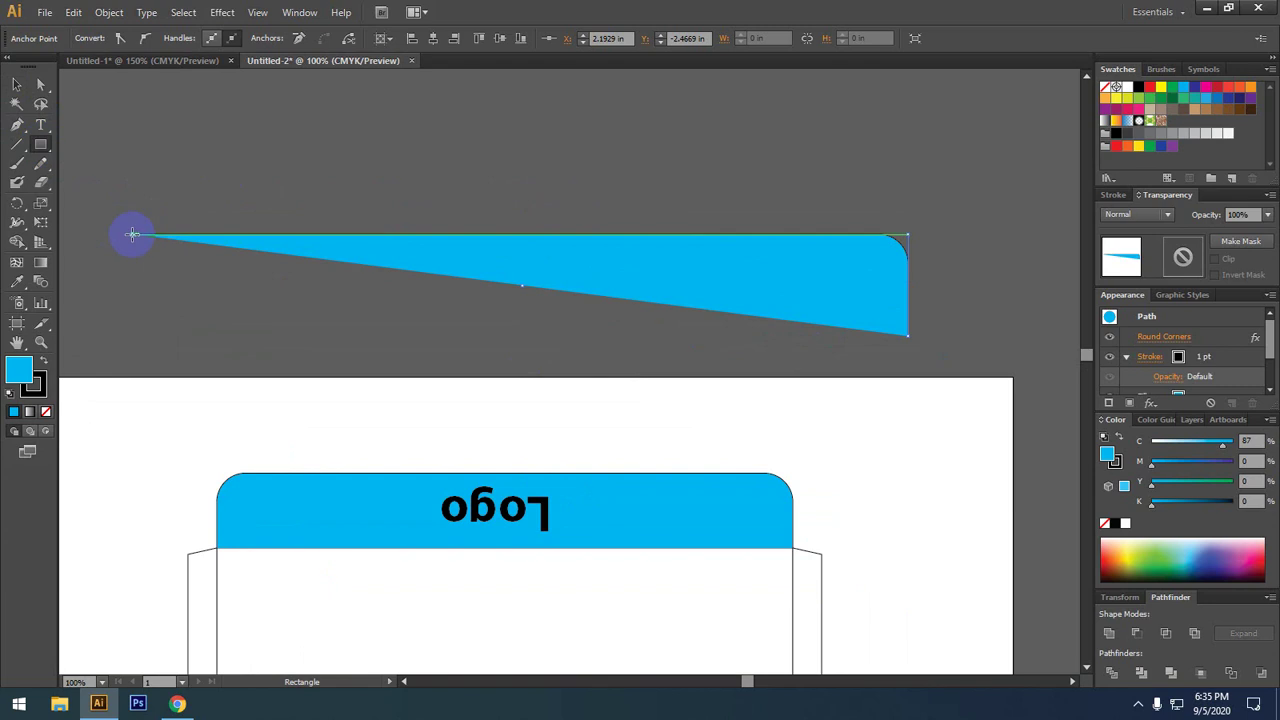
{"action": "left_click_drag", "start_coordinate": [135, 233], "coordinate": [900, 325]}
{"action": "left_click", "coordinate": [17, 85]}
{"action": "left_click", "coordinate": [679, 296]}
{"action": "right_click", "coordinate": [679, 296]}
{"action": "mouse_move", "coordinate": [771, 514]}
{"action": "left_click", "coordinate": [898, 566]}
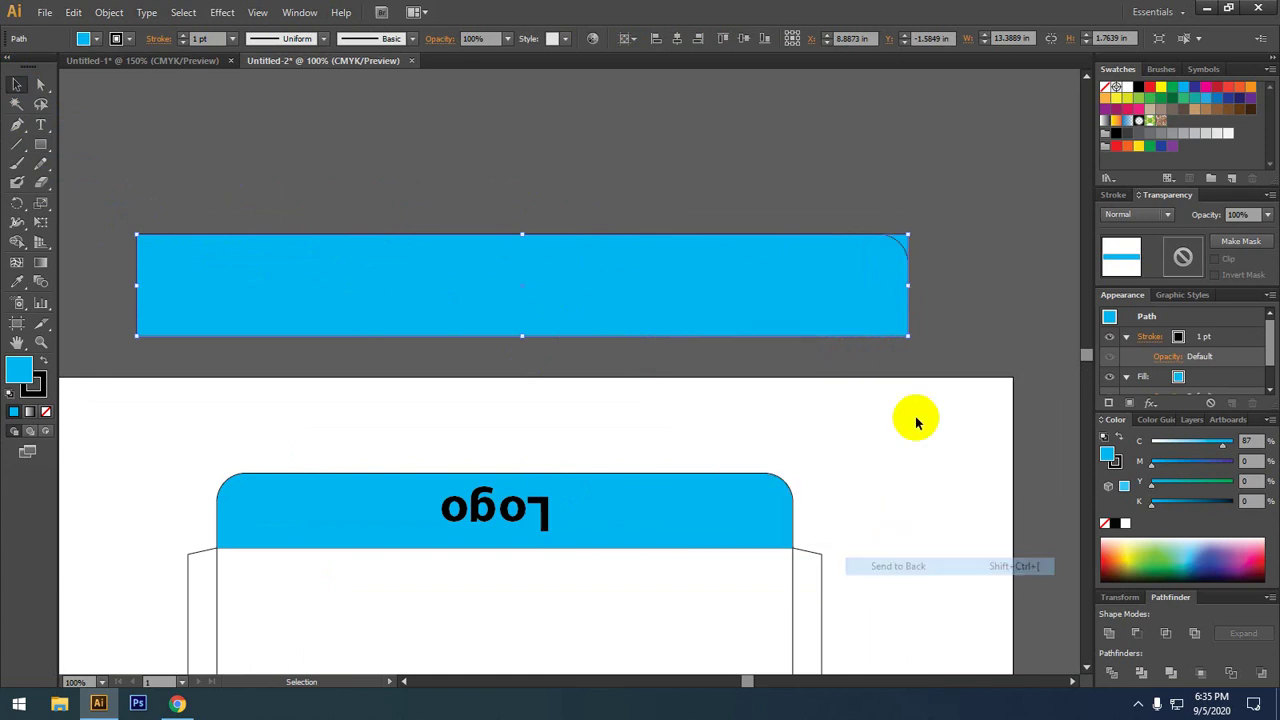
- Try moving the wedge's rounded upper-right corner anchor inward, and undo the move
{"action": "scroll", "coordinate": [904, 211], "scroll_direction": "up", "scroll_amount": 3}
{"action": "left_click", "coordinate": [906, 290]}
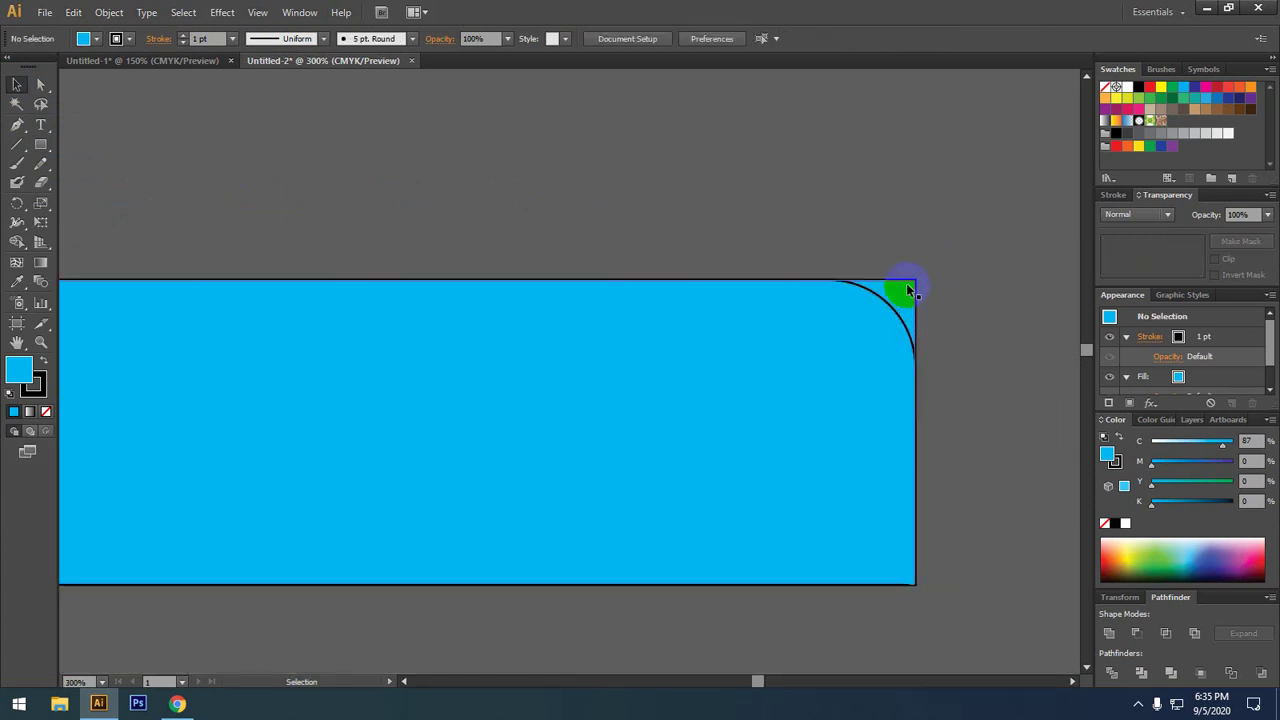
{"action": "key", "text": "a"}
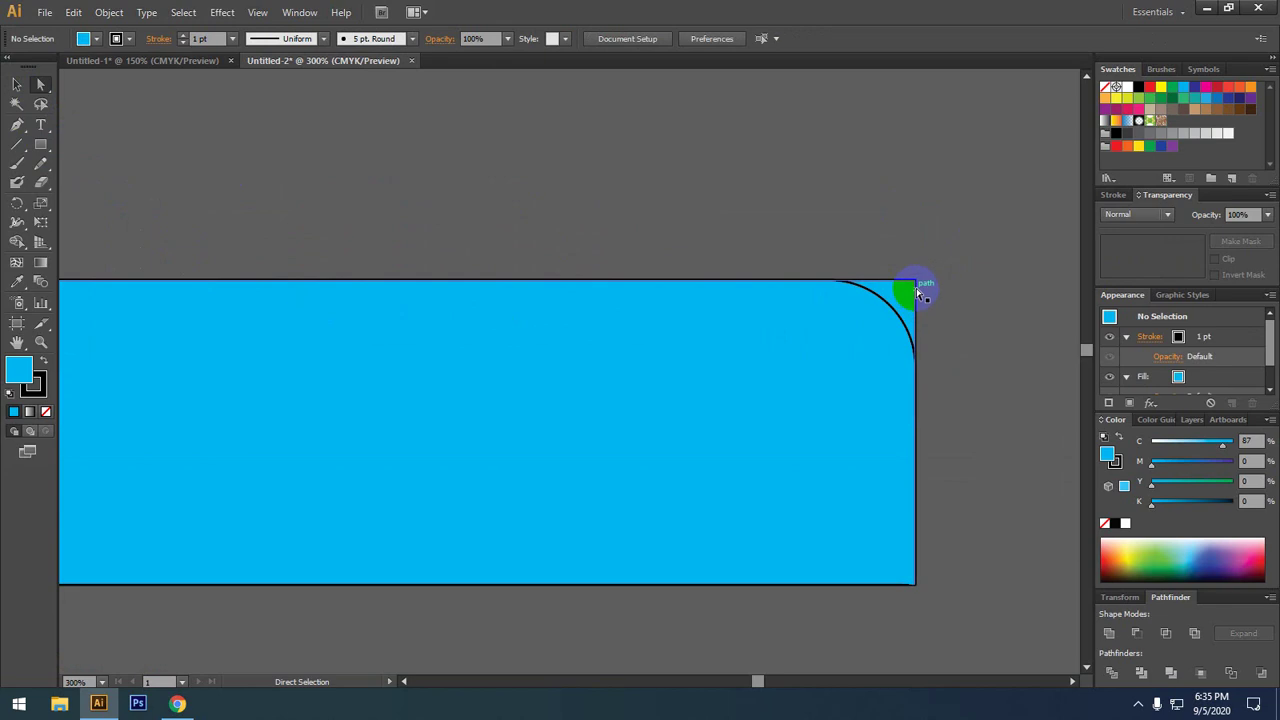
{"action": "left_click_drag", "start_coordinate": [916, 285], "coordinate": [647, 246]}
{"action": "left_click", "coordinate": [617, 205]}
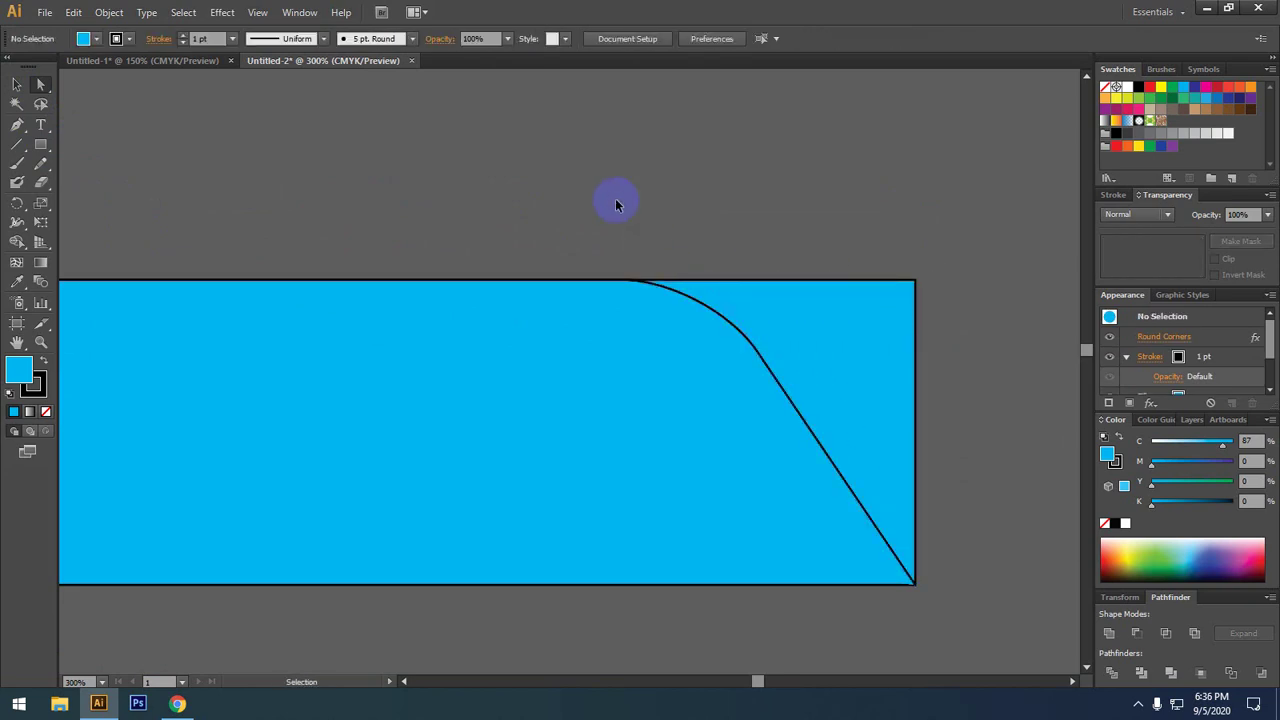
{"action": "key", "text": "ctrl+z"}
{"action": "key", "text": "ctrl+z"}
{"action": "key", "text": "ctrl+z"}
- Move the back rectangle's upper-right corner anchor inward along the top edge so it sits behind the wedge's rounded corner
{"action": "left_click", "coordinate": [826, 383]}
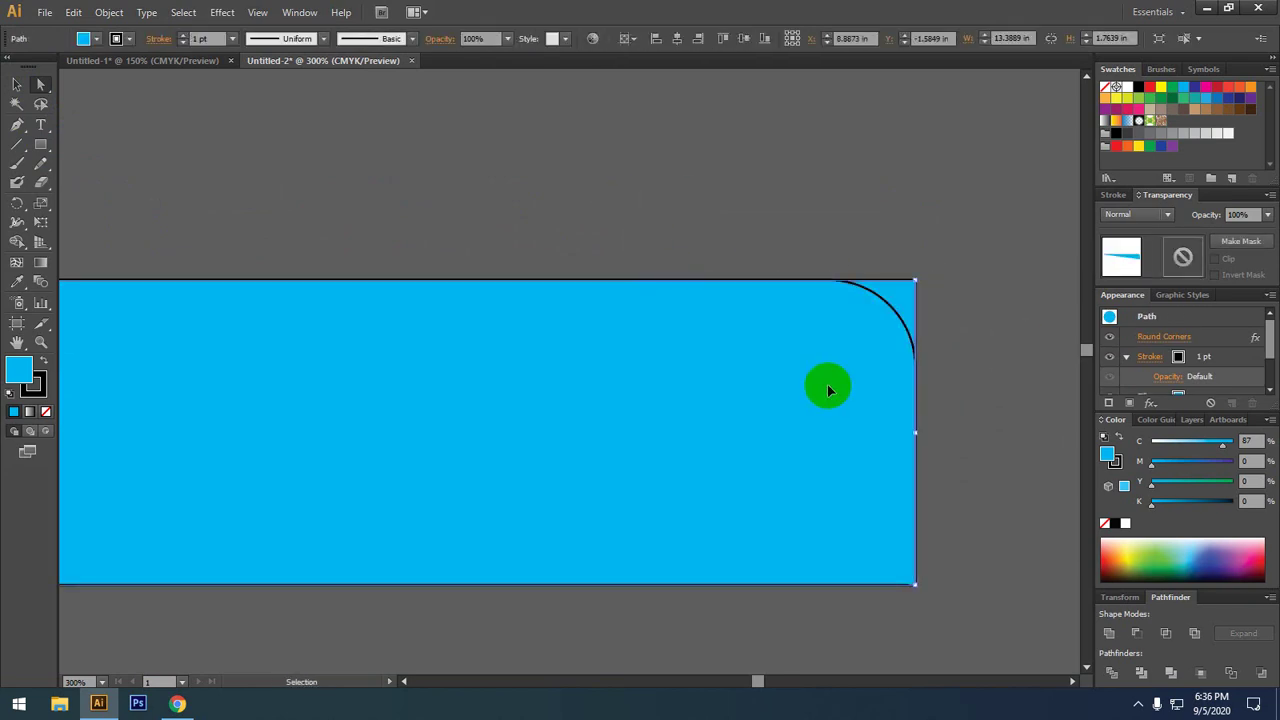
{"action": "key", "text": "ctrl+shift+a"}
{"action": "key", "text": "a"}
{"action": "left_click_drag", "start_coordinate": [914, 287], "coordinate": [747, 284]}
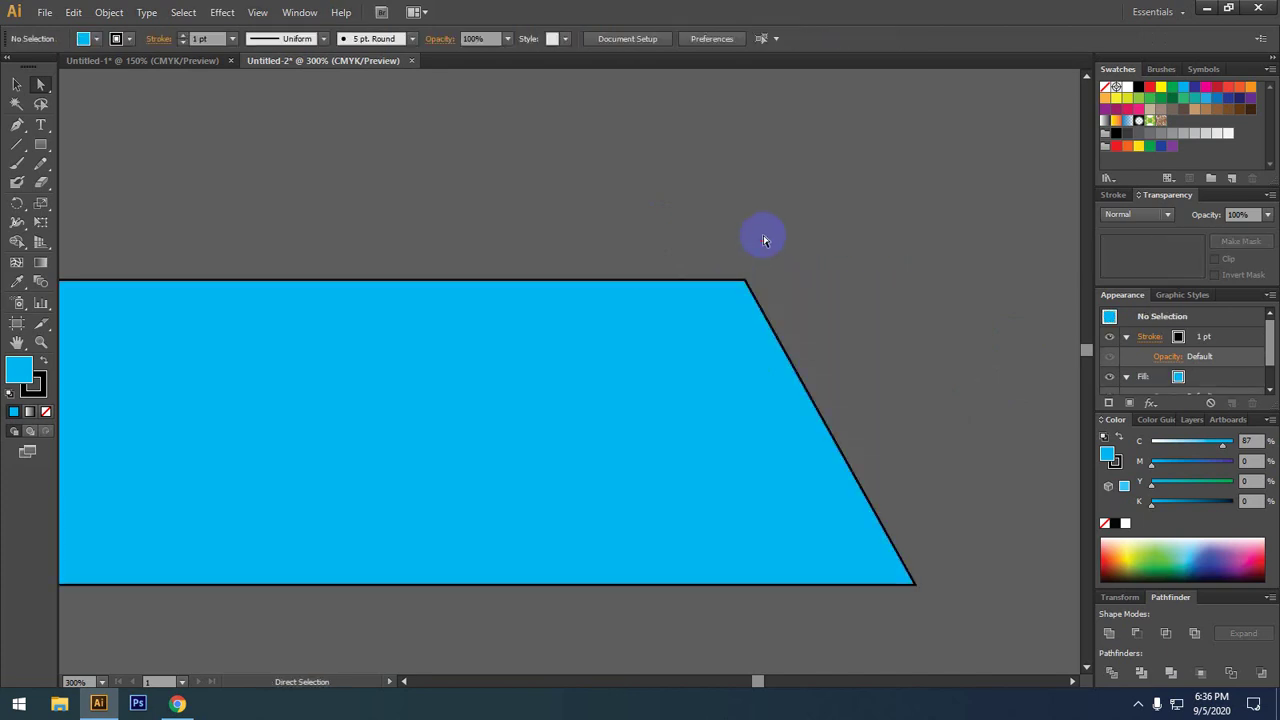
{"action": "key", "text": "ctrl+z"}
{"action": "left_click", "coordinate": [763, 238]}
- Examine how the rectangle's slanted end sits beneath the rounded corner of the combined blue shape
{"action": "key", "text": "ctrl+minus"}
{"action": "key", "text": "ctrl+minus"}
{"action": "key", "text": "ctrl+minus"}
{"action": "key", "text": "ctrl+minus"}
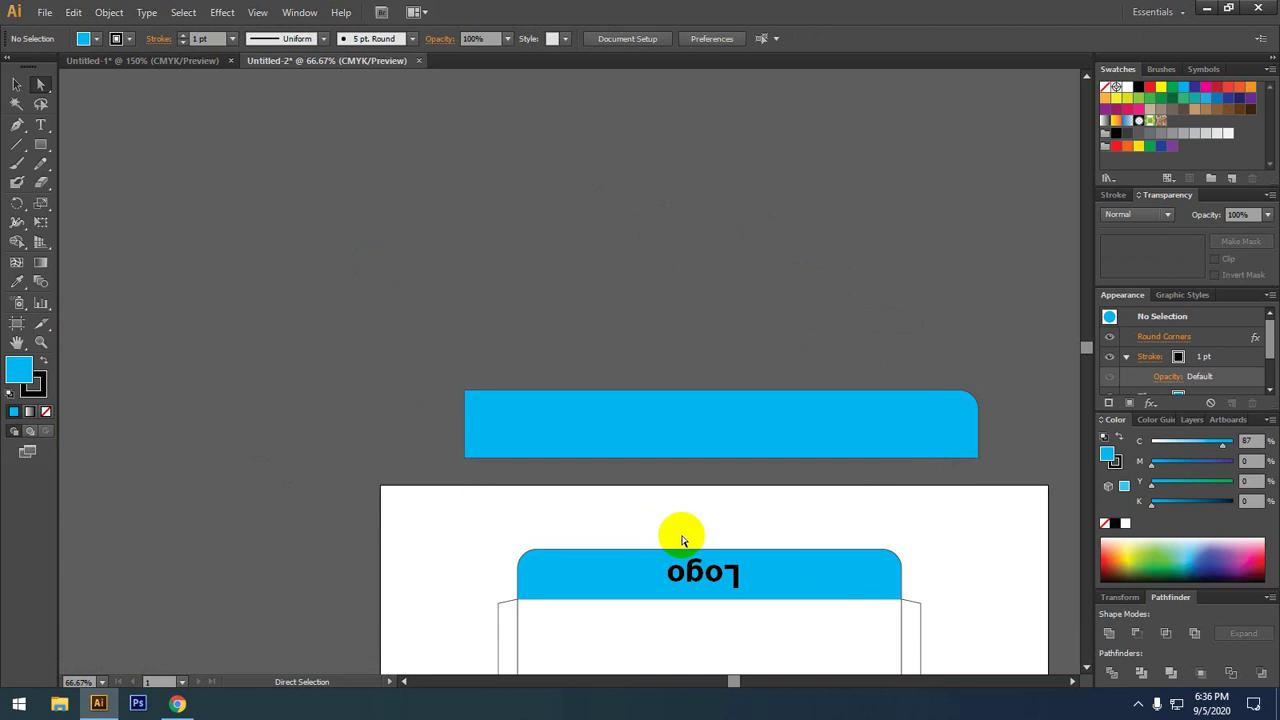
{"action": "left_click", "coordinate": [17, 84]}
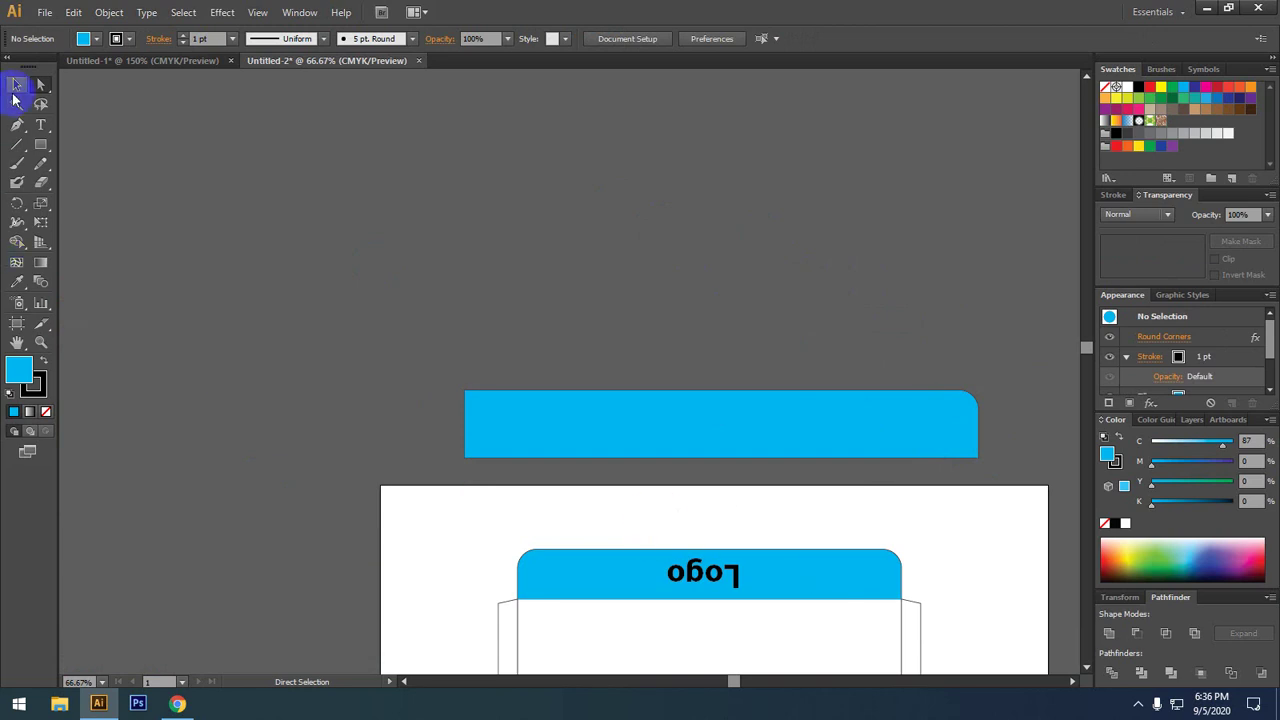
{"action": "left_click", "coordinate": [474, 453]}
{"action": "scroll", "coordinate": [1000, 480], "scroll_direction": "right", "scroll_amount": 5}
{"action": "scroll", "coordinate": [729, 405], "scroll_direction": "up", "scroll_amount": 3}
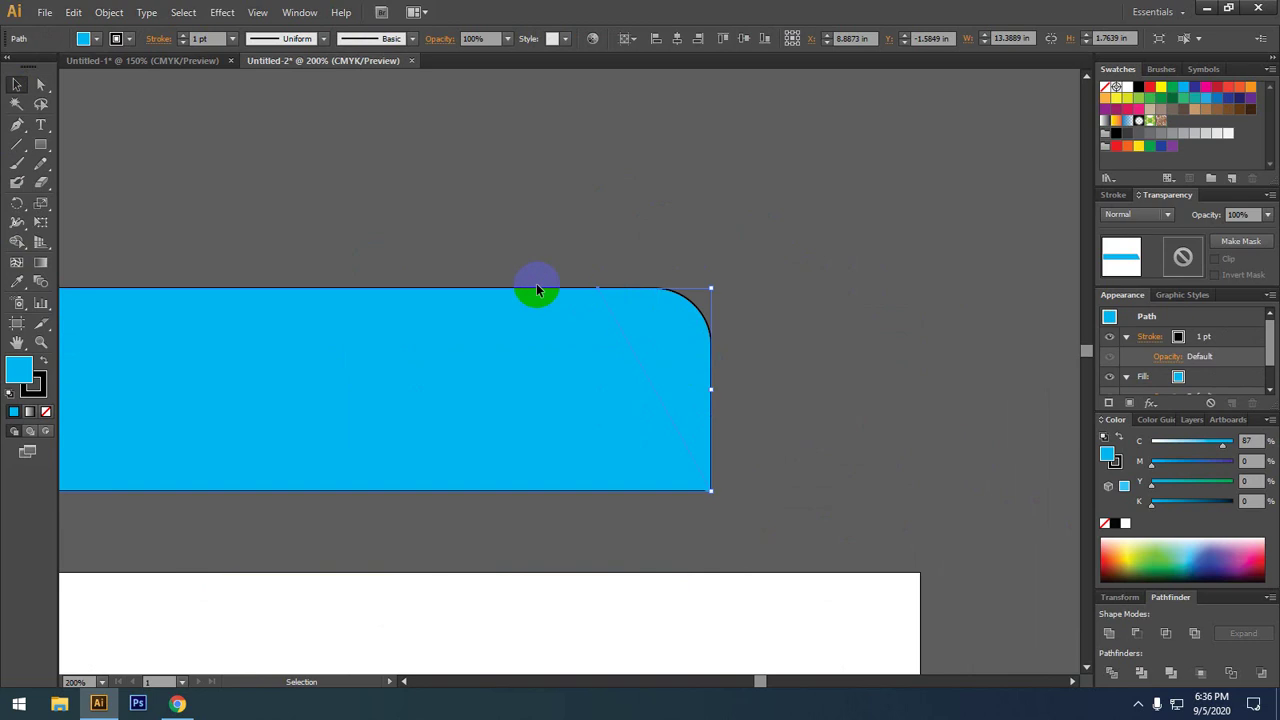
{"action": "scroll", "coordinate": [500, 350], "scroll_direction": "down", "scroll_amount": 3}
{"action": "left_click", "coordinate": [383, 294]}
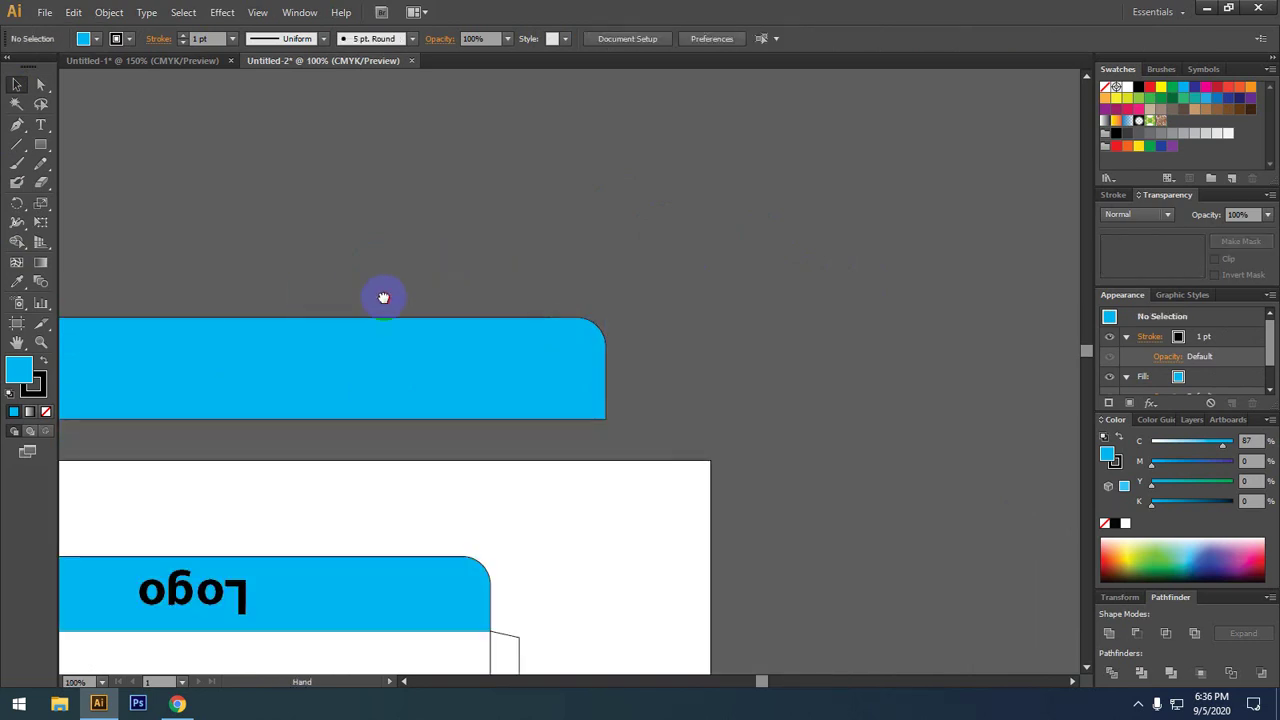
{"action": "scroll", "coordinate": [451, 329], "scroll_direction": "left", "scroll_amount": 3}
{"action": "scroll", "coordinate": [499, 318], "scroll_direction": "down", "scroll_amount": 3}
{"action": "scroll", "coordinate": [509, 385], "scroll_direction": "down", "scroll_amount": 3}
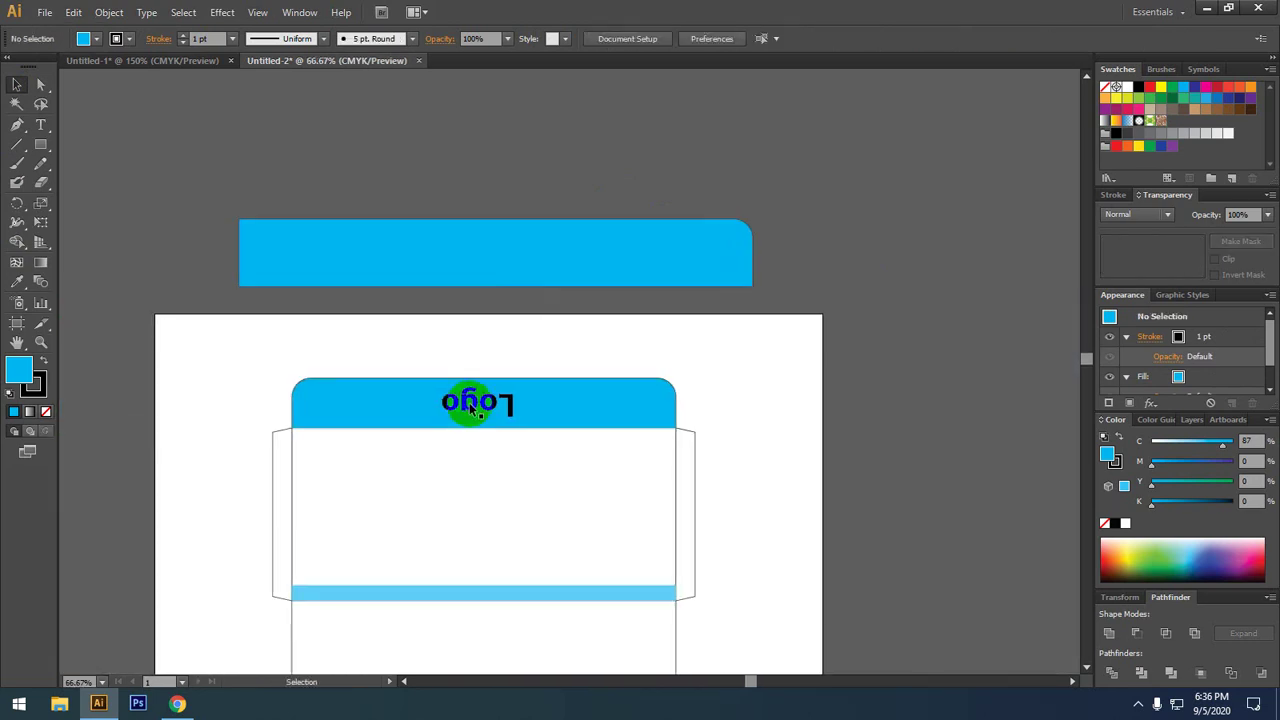
- Delete the upside-down "Logo" text from the envelope's top flap
{"action": "left_click", "coordinate": [469, 403]}
{"action": "key", "text": "Delete"}
{"action": "left_click", "coordinate": [498, 392]}
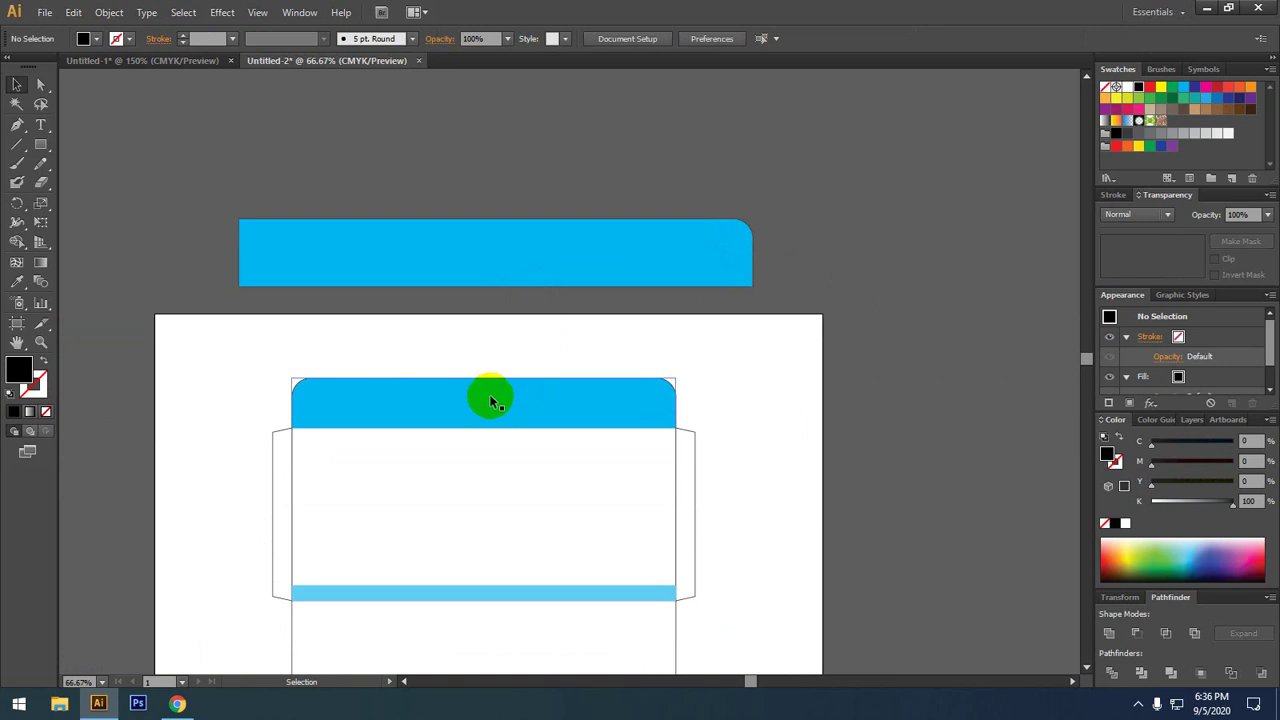
- Try sending the light blue strip on the envelope's front panel to the back, and undo the change
{"action": "left_click_drag", "start_coordinate": [754, 514], "coordinate": [766, 371]}
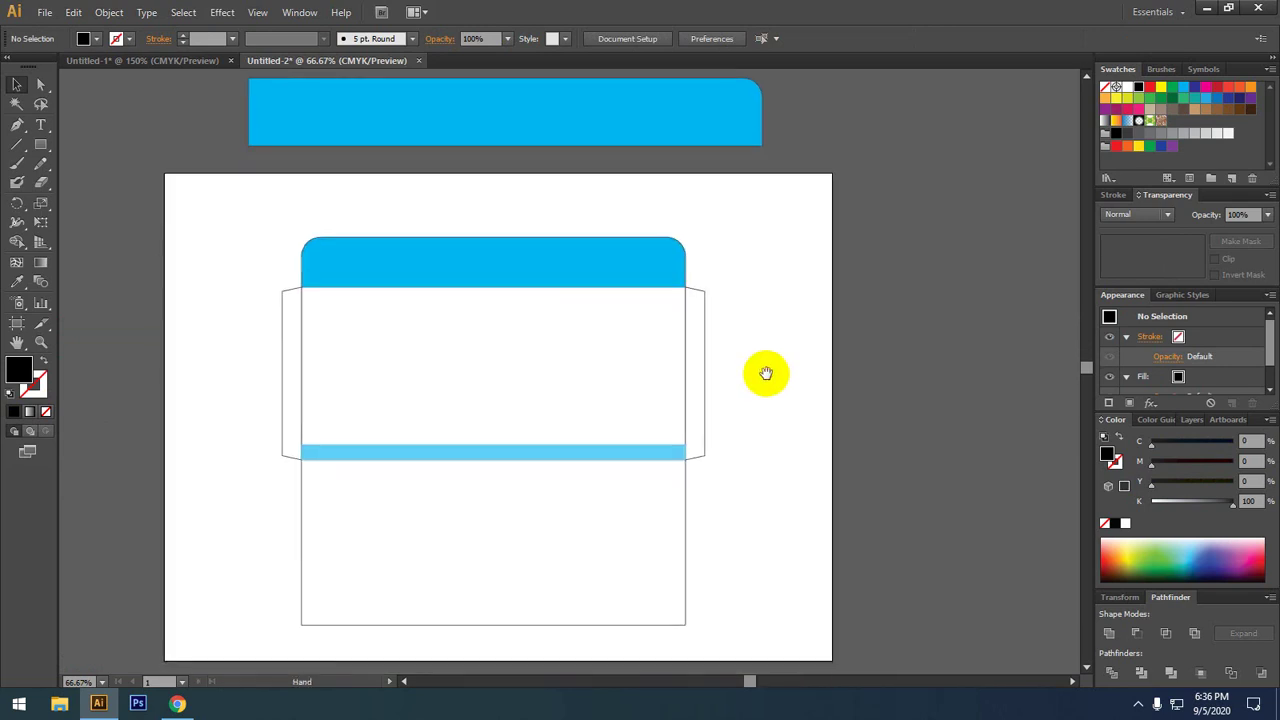
{"action": "scroll", "coordinate": [314, 449], "scroll_direction": "up", "scroll_amount": 4}
{"action": "left_click", "coordinate": [314, 449]}
{"action": "right_click", "coordinate": [314, 449]}
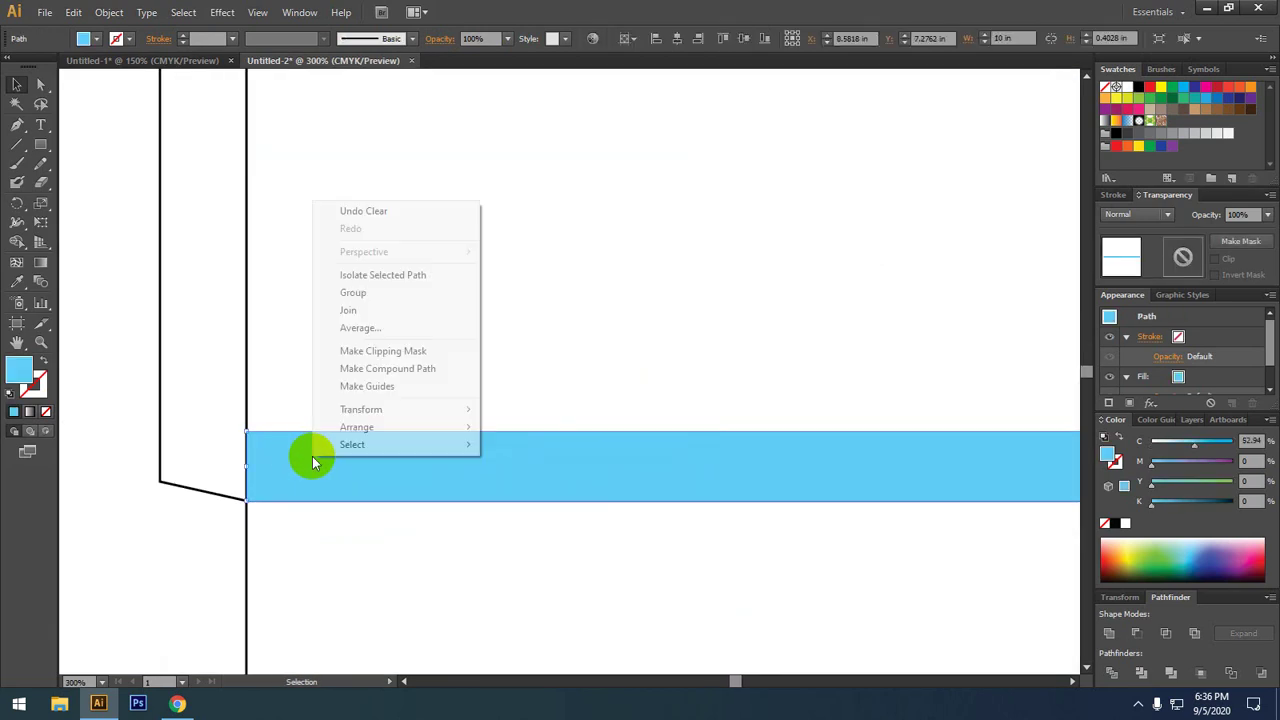
{"action": "mouse_move", "coordinate": [410, 427]}
{"action": "left_click", "coordinate": [531, 480]}
{"action": "left_click", "coordinate": [437, 514]}
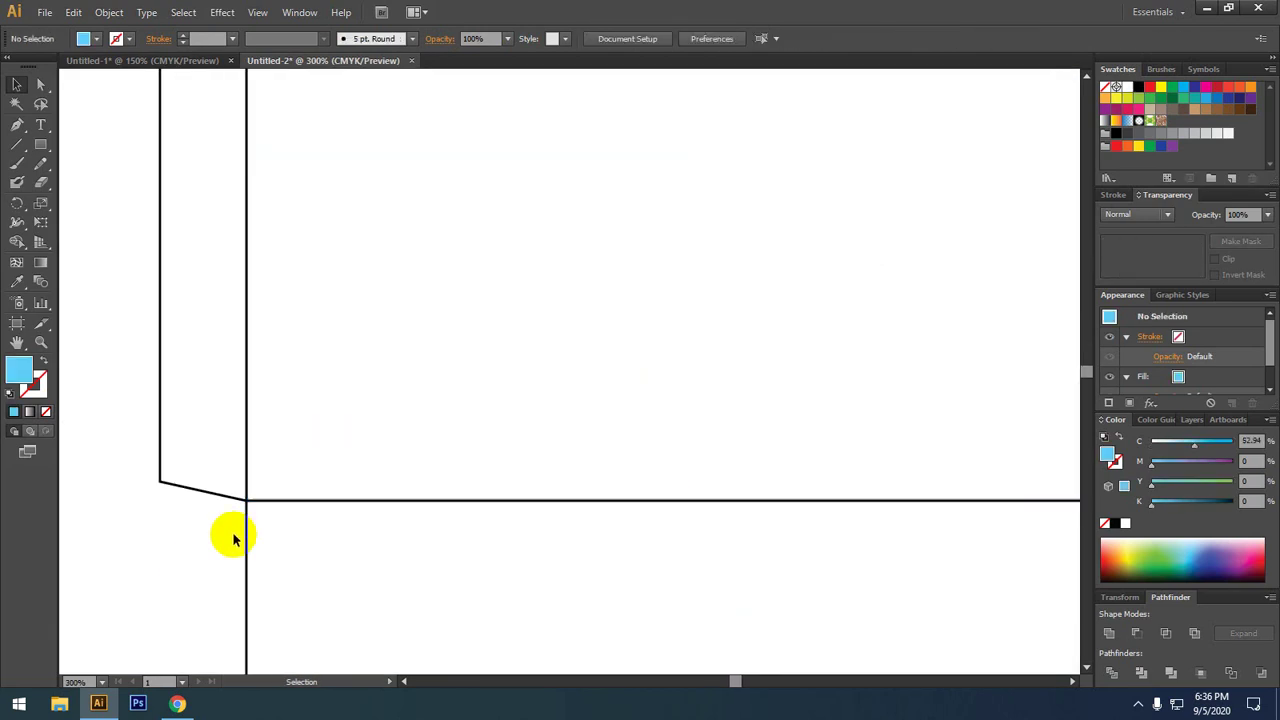
{"action": "scroll", "coordinate": [200, 543], "scroll_direction": "down", "scroll_amount": 5}
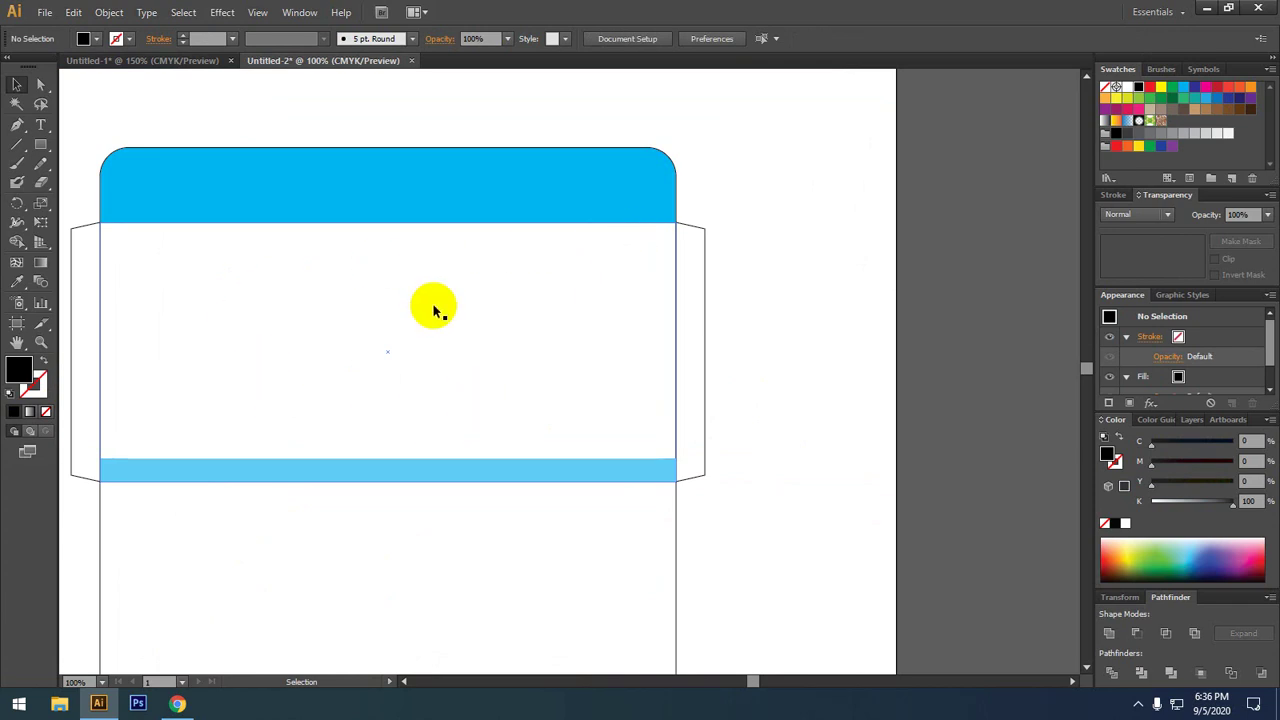
- Delete the light blue strip along the lower edge of the envelope's upper panel
{"action": "left_click", "coordinate": [380, 466]}
{"action": "key", "text": "Delete"}
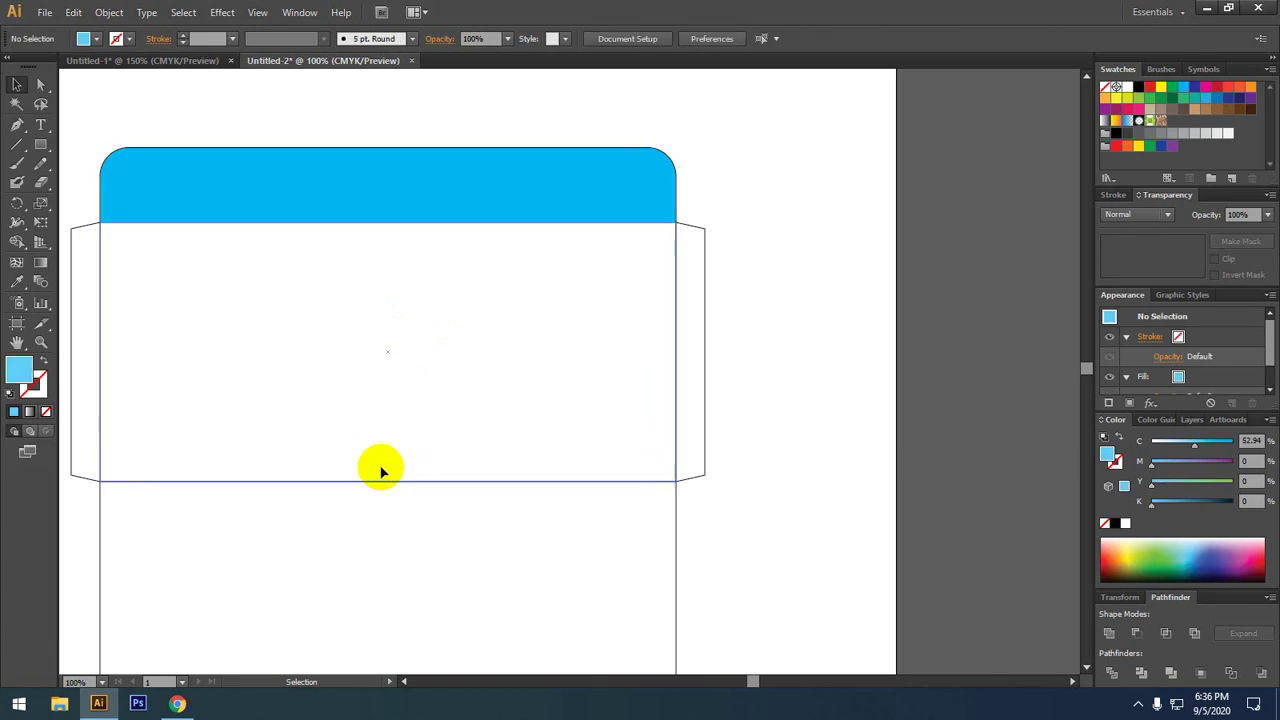
- Draw a closed light blue shape about 10 in wide and 1.8 in high in the upper panel's lower-right corner, with a curved upper edge
{"action": "left_click", "coordinate": [17, 124]}
{"action": "scroll", "coordinate": [349, 426], "scroll_direction": "left", "scroll_amount": 5}
{"action": "scroll", "coordinate": [349, 426], "scroll_direction": "up", "scroll_amount": 1}
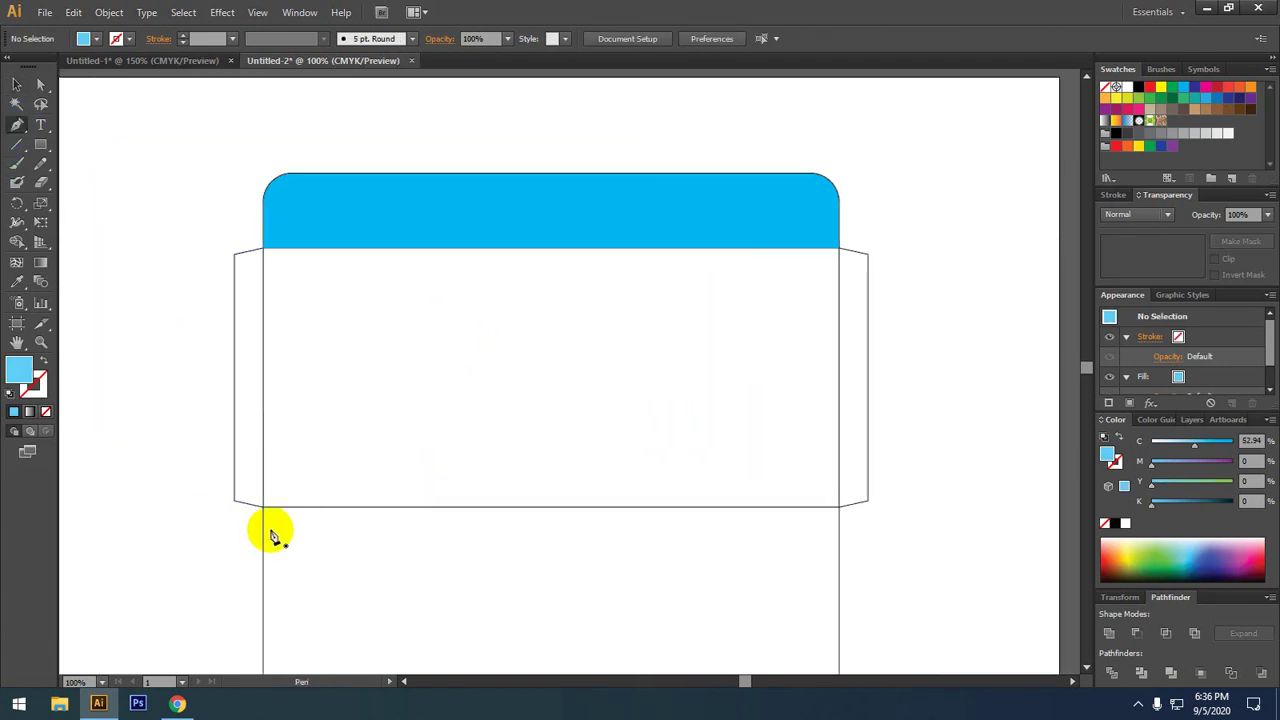
{"action": "left_click", "coordinate": [264, 508]}
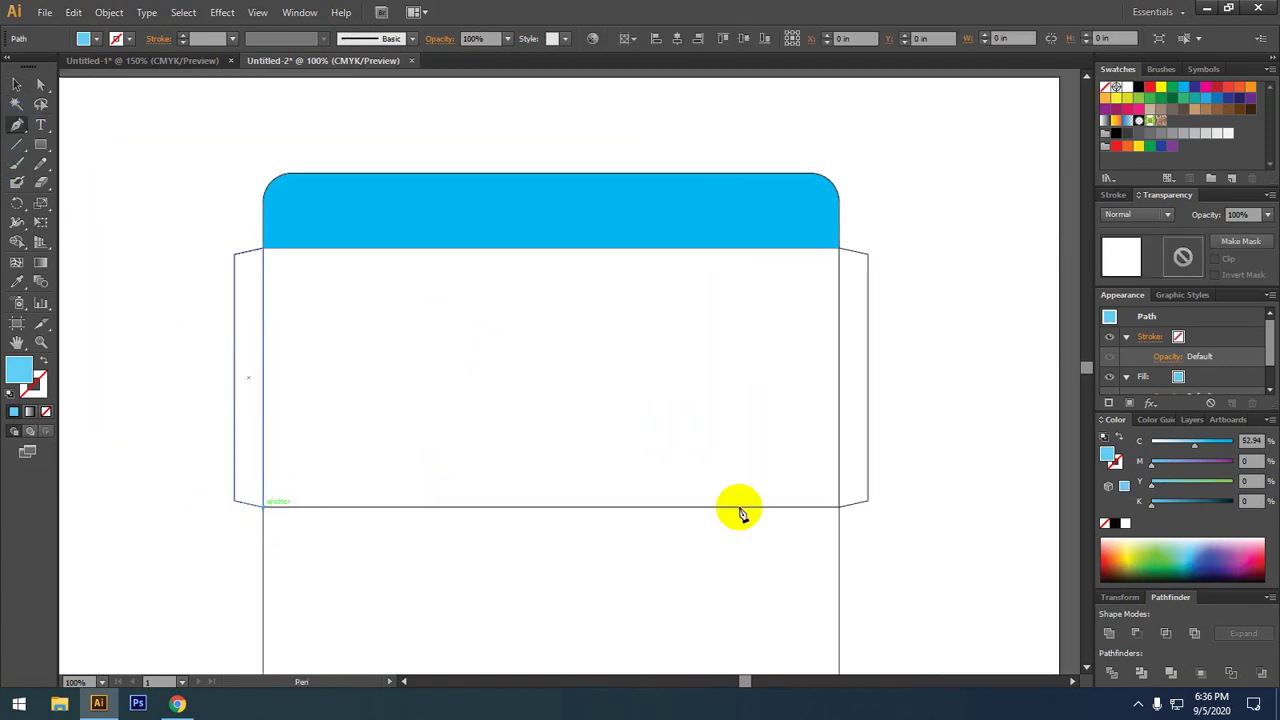
{"action": "left_click_drag", "start_coordinate": [839, 406], "coordinate": [892, 320]}
{"action": "left_click", "coordinate": [839, 406]}
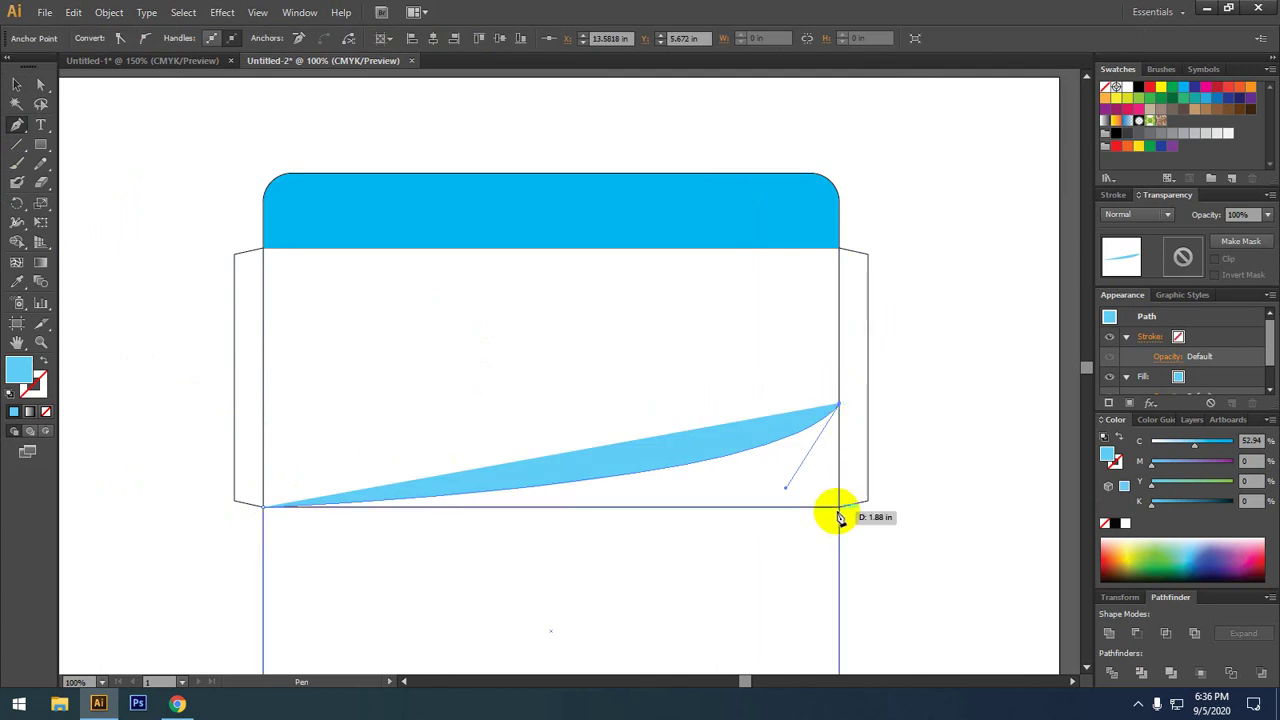
{"action": "left_click", "coordinate": [839, 507]}
{"action": "left_click", "coordinate": [263, 507]}
{"action": "left_click", "coordinate": [15, 87]}
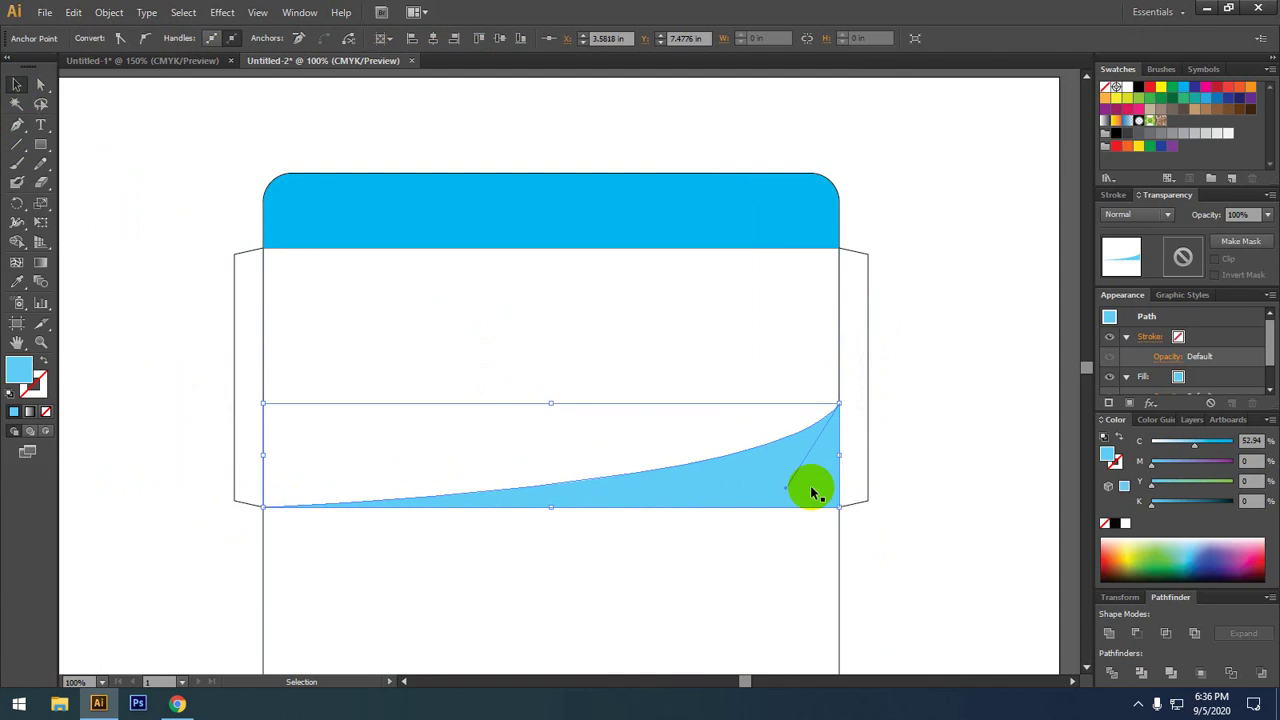
{"action": "left_click", "coordinate": [945, 470]}
- Place a copy of the curved light blue shape, rotated 180°, in the panel's upper-left corner, and deselect it
{"action": "left_click_drag", "start_coordinate": [813, 462], "coordinate": [780, 332]}
{"action": "left_click_drag", "start_coordinate": [836, 291], "coordinate": [297, 287]}
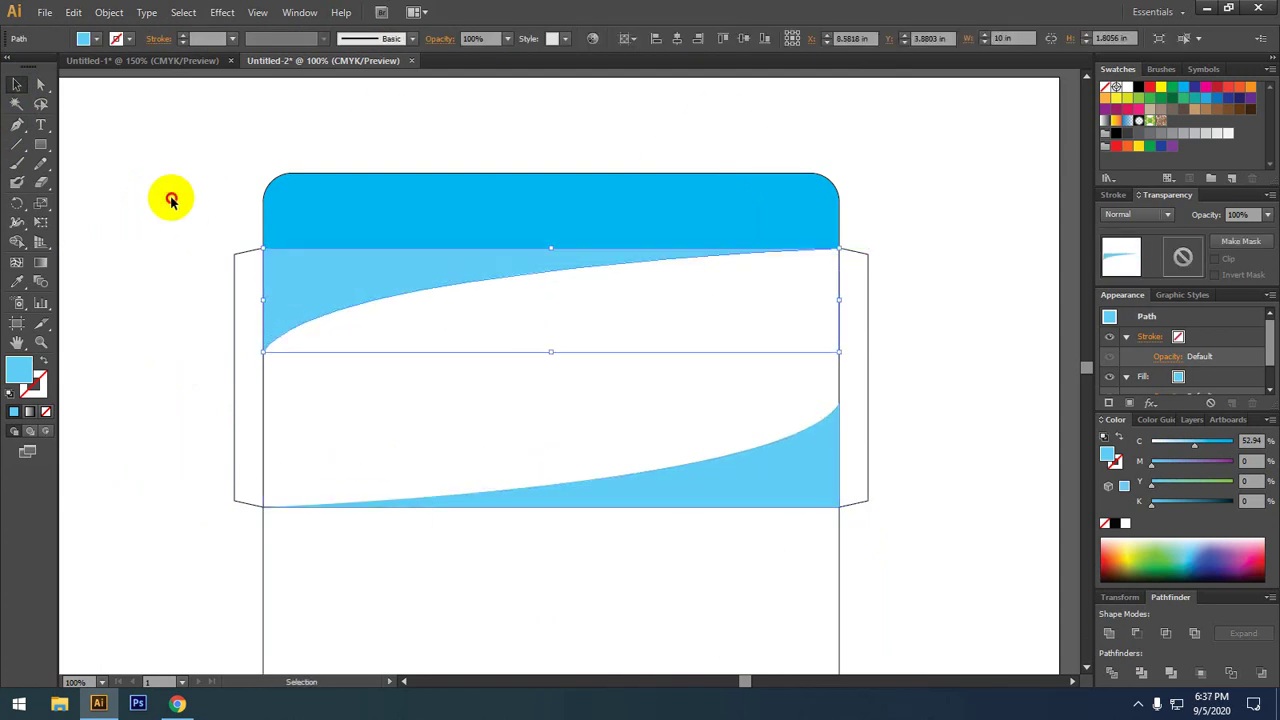
{"action": "left_click", "coordinate": [171, 220]}
{"action": "key", "text": "ctrl+minus"}
{"action": "left_click_drag", "start_coordinate": [177, 243], "coordinate": [233, 204]}
{"action": "key", "text": "ctrl+plus"}
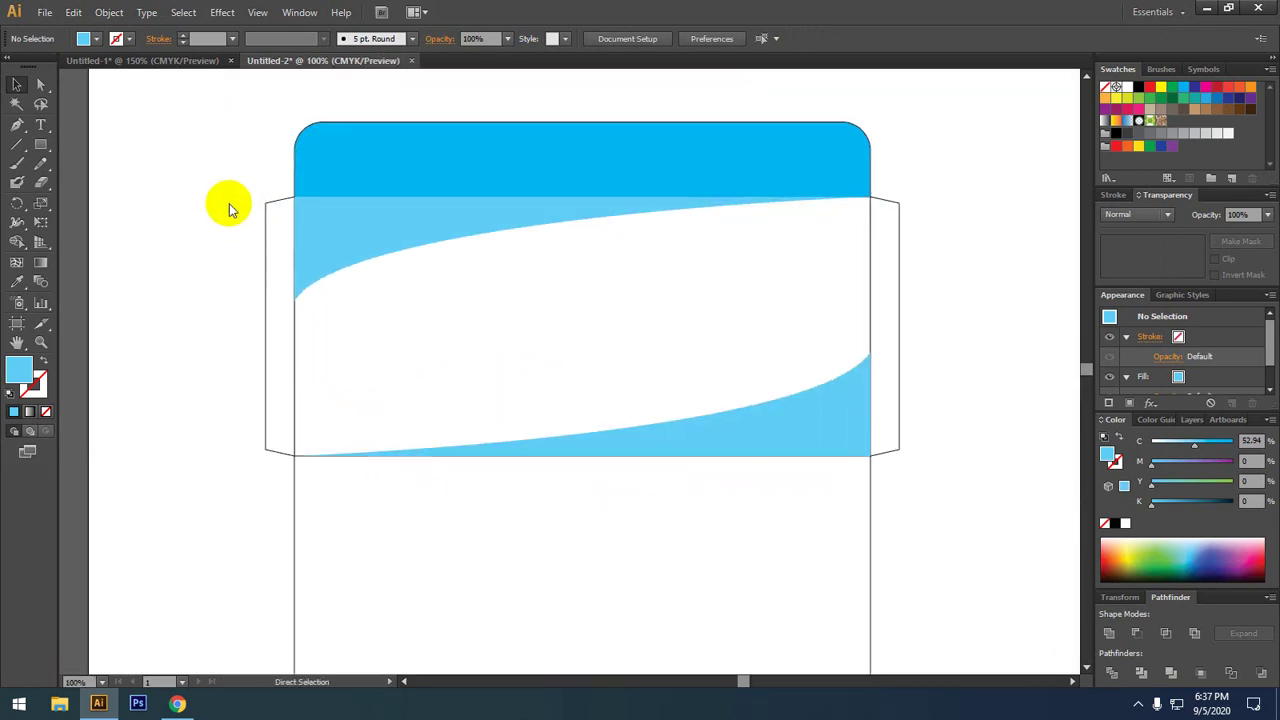
{"action": "key", "text": "ctrl+s"}
{"action": "left_click", "coordinate": [415, 406]}
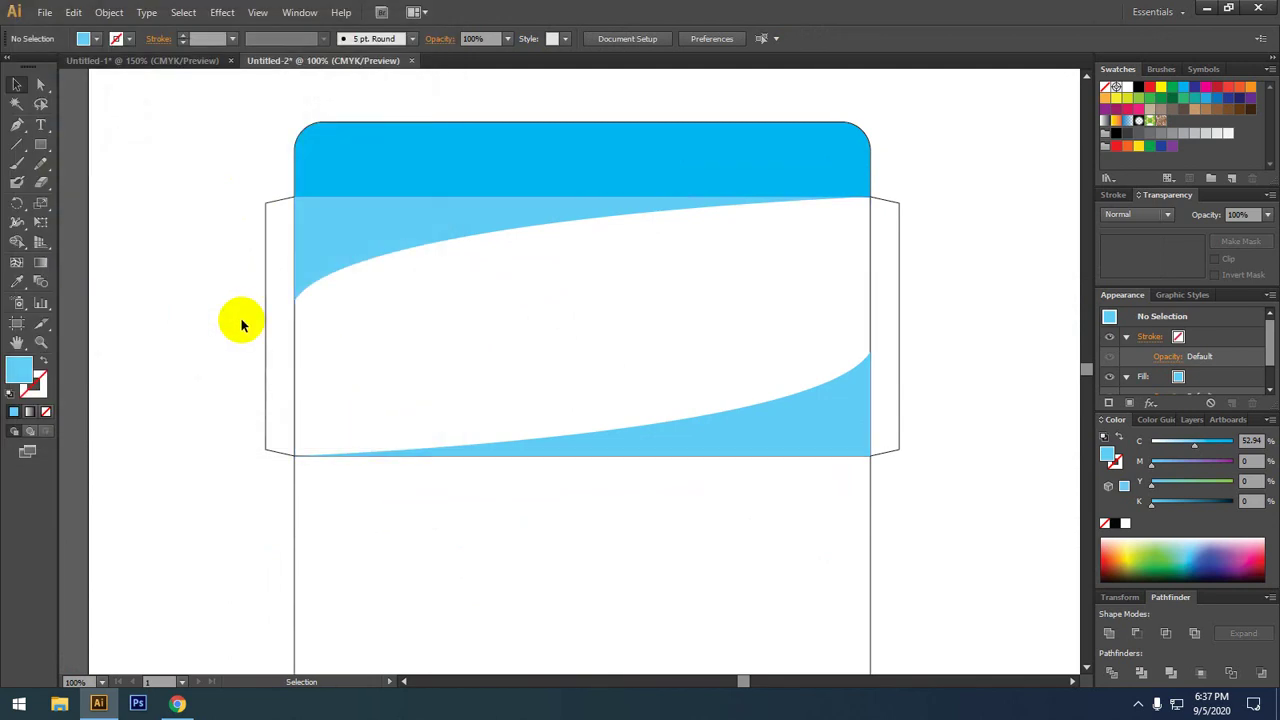
{"action": "left_click_drag", "start_coordinate": [437, 392], "coordinate": [452, 360]}
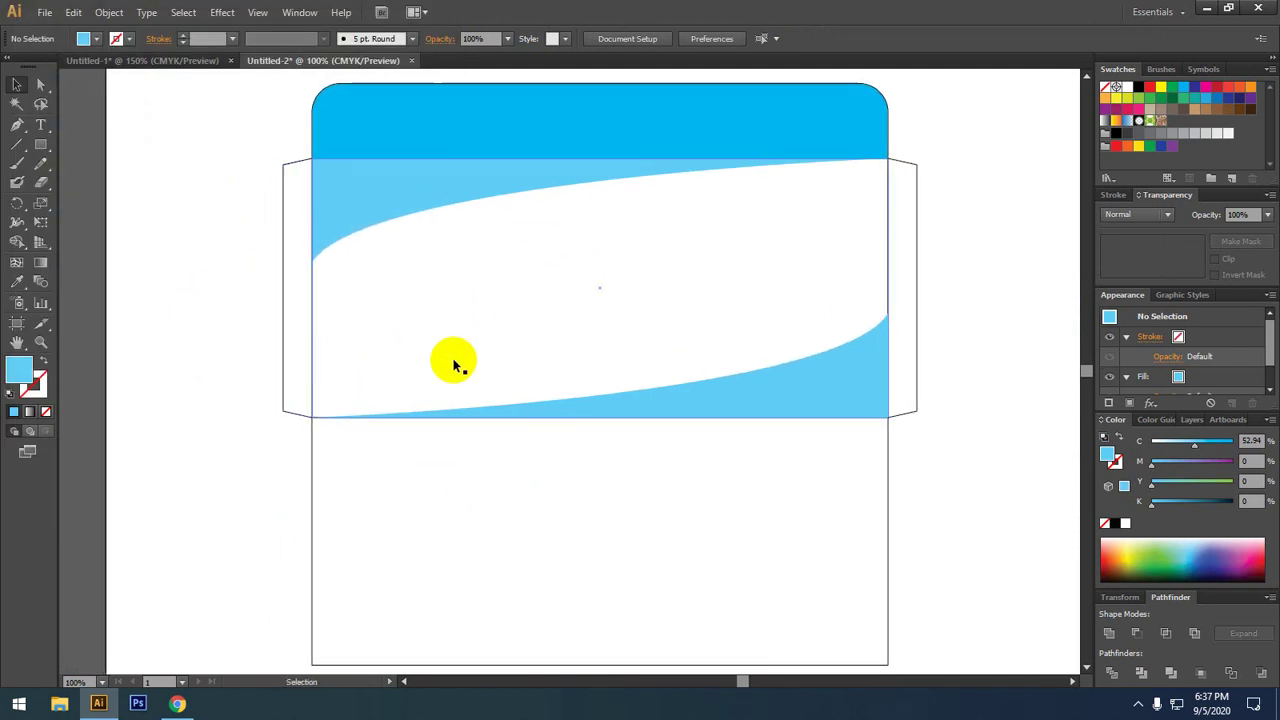
{"action": "scroll", "coordinate": [453, 365], "scroll_direction": "down", "scroll_amount": 2}
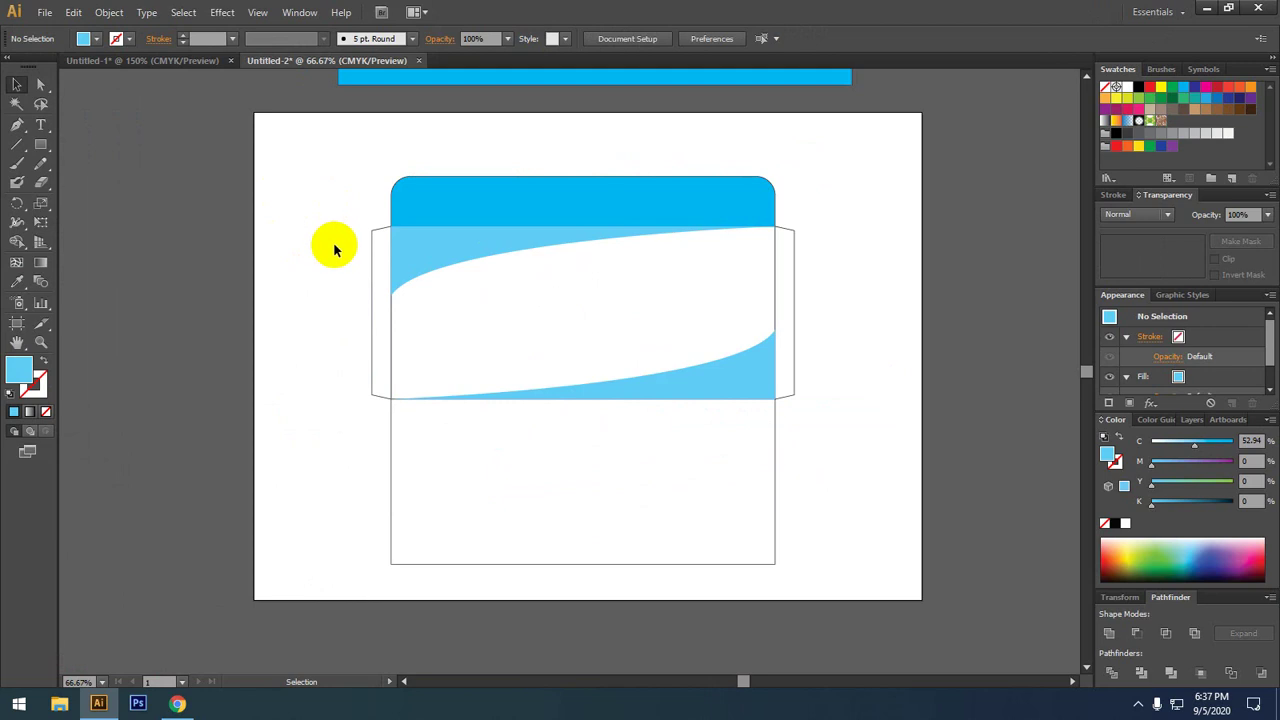
{"action": "scroll", "coordinate": [340, 303], "scroll_direction": "up", "scroll_amount": 2}
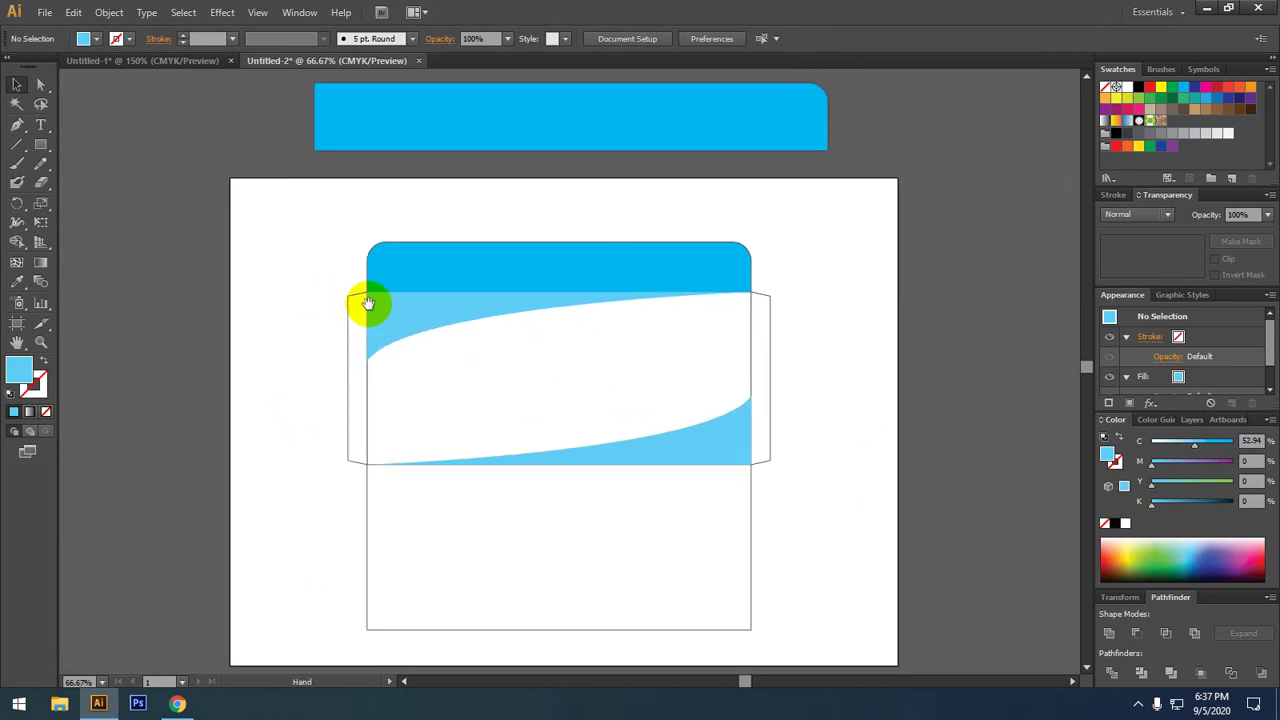
{"action": "left_click", "coordinate": [444, 249]}
{"action": "left_click", "coordinate": [295, 335]}
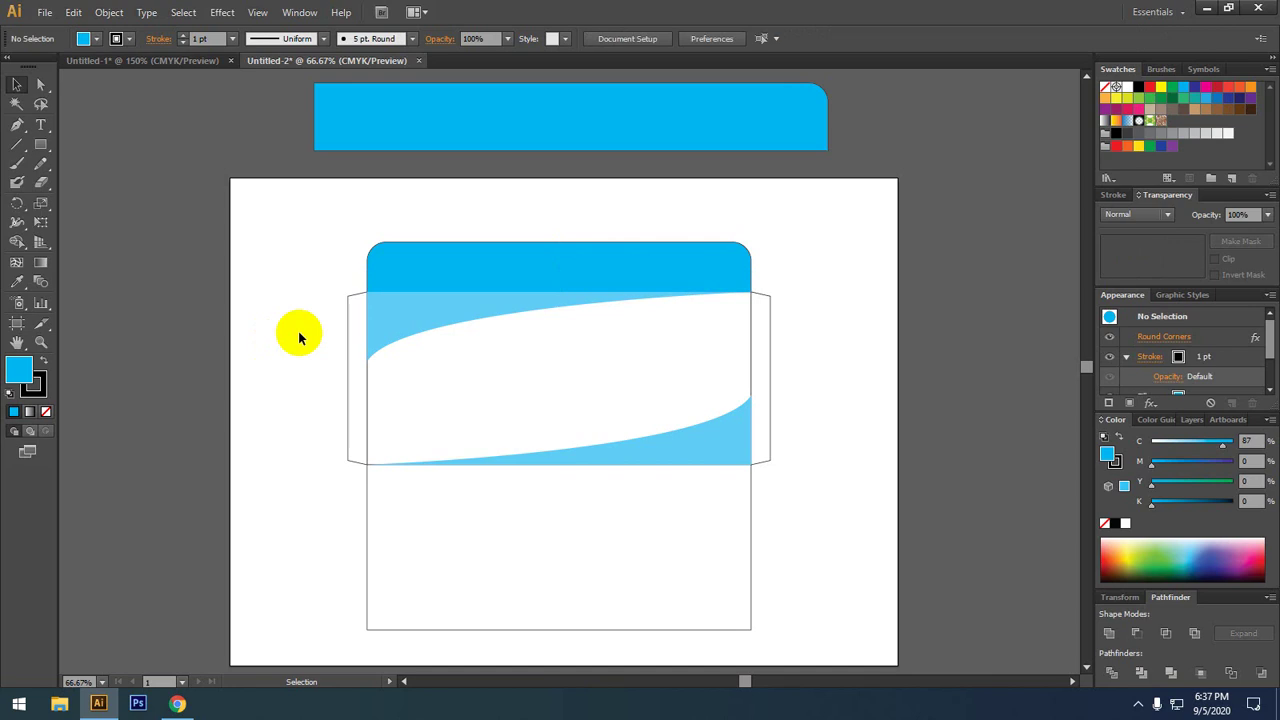
{"action": "left_click", "coordinate": [346, 334]}
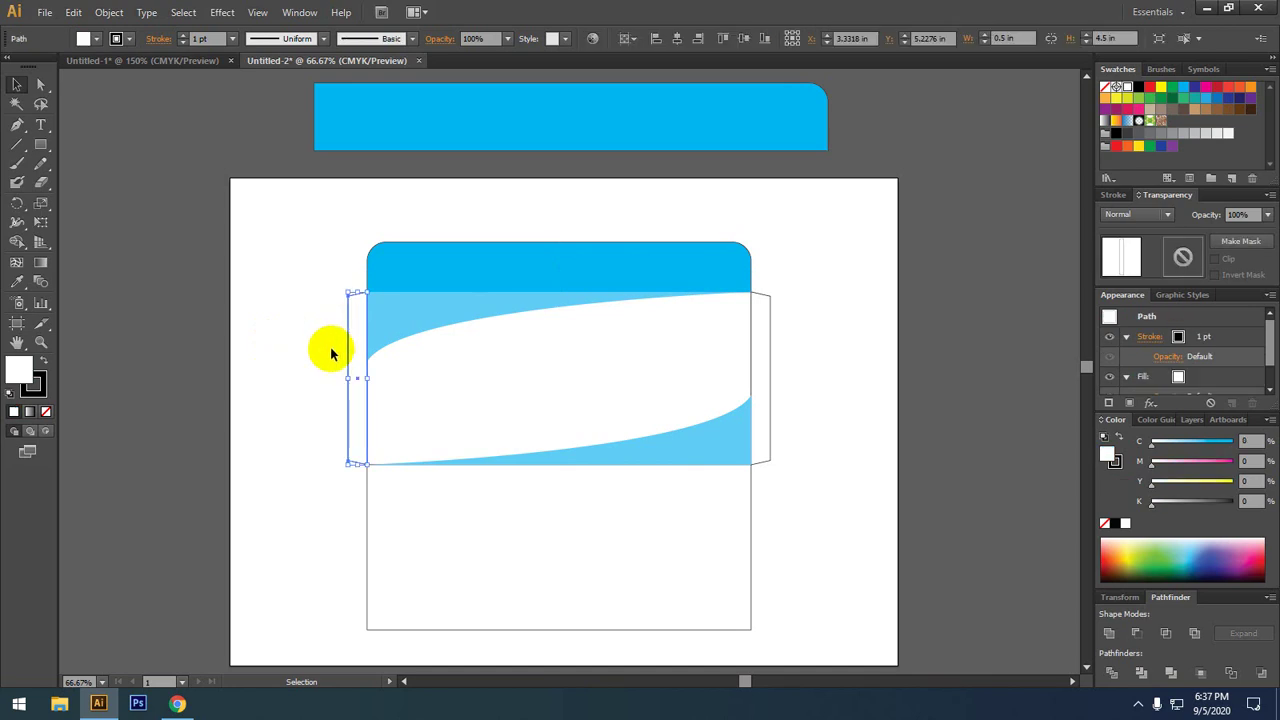
{"action": "scroll", "coordinate": [303, 307], "scroll_direction": "down", "scroll_amount": 1}
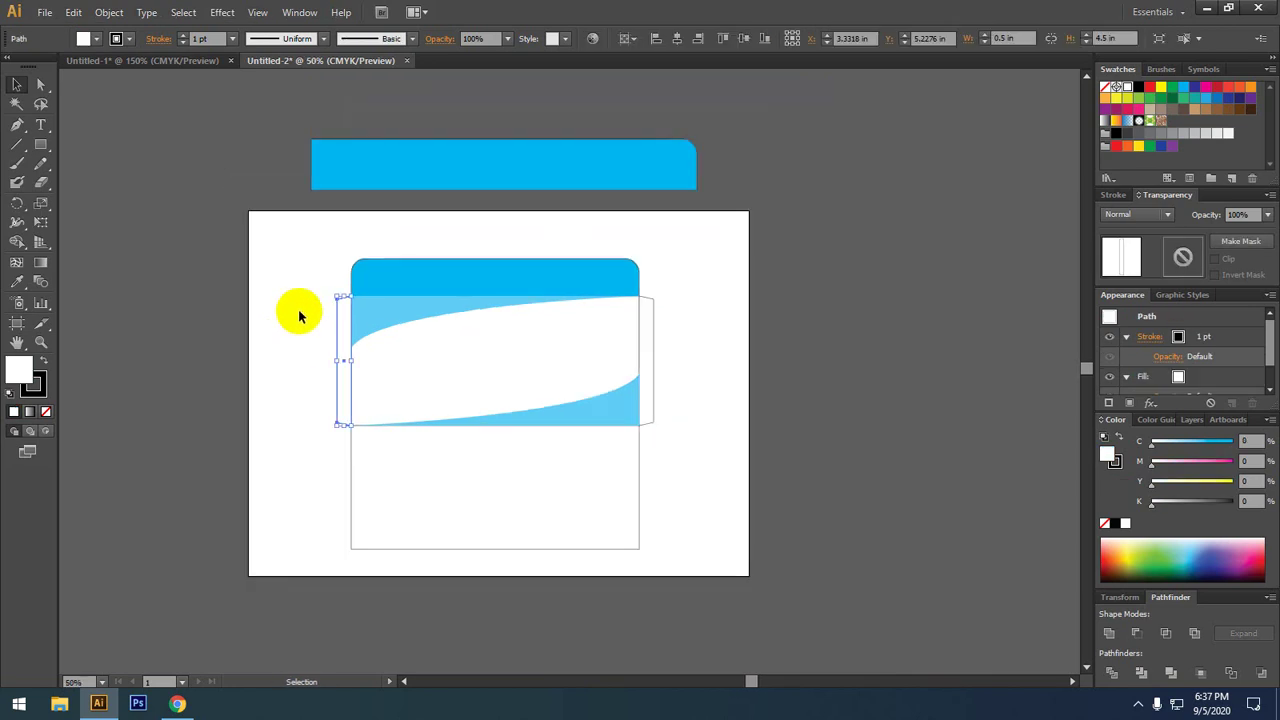
- Try resizing the artboard from its upper-right corner, and leave artboard editing
{"action": "left_click", "coordinate": [18, 323]}
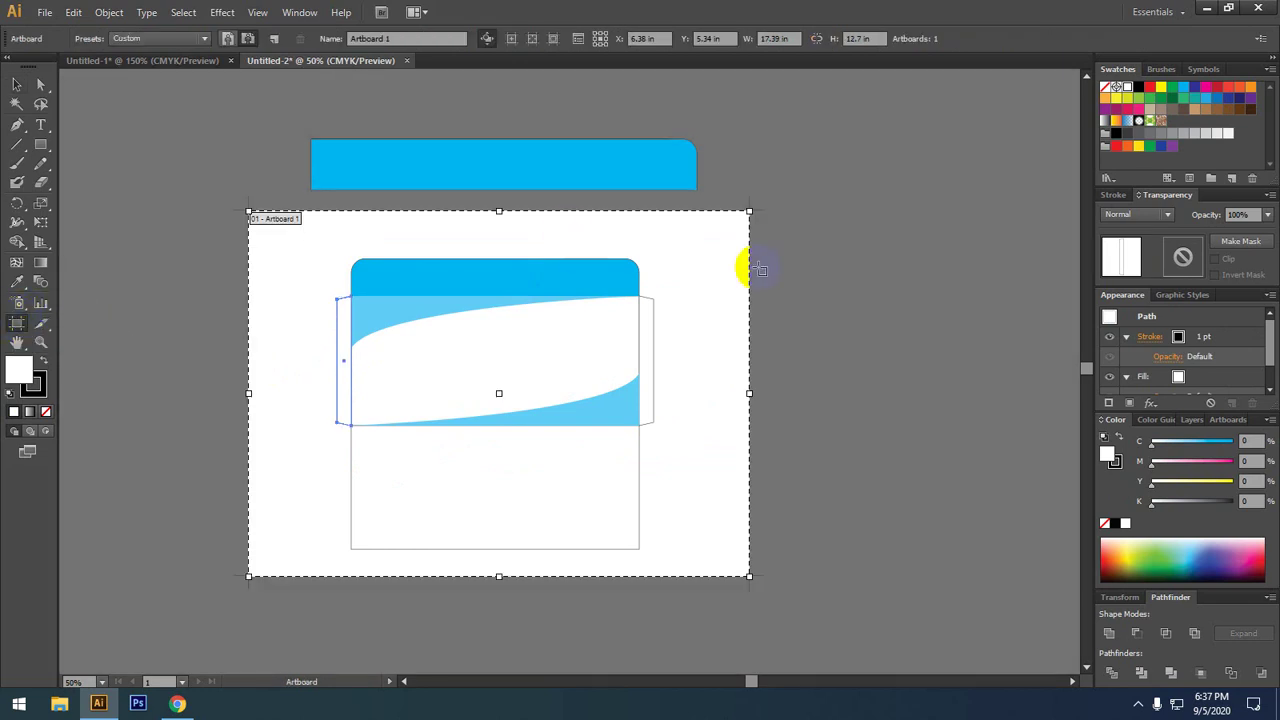
{"action": "mouse_move", "coordinate": [749, 211]}
{"action": "left_mouse_down"}
{"action": "mouse_move", "coordinate": [799, 200]}
{"action": "mouse_move", "coordinate": [751, 249]}
{"action": "mouse_move", "coordinate": [803, 237]}
{"action": "mouse_move", "coordinate": [810, 214]}
{"action": "mouse_move", "coordinate": [745, 211]}
{"action": "left_mouse_up"}
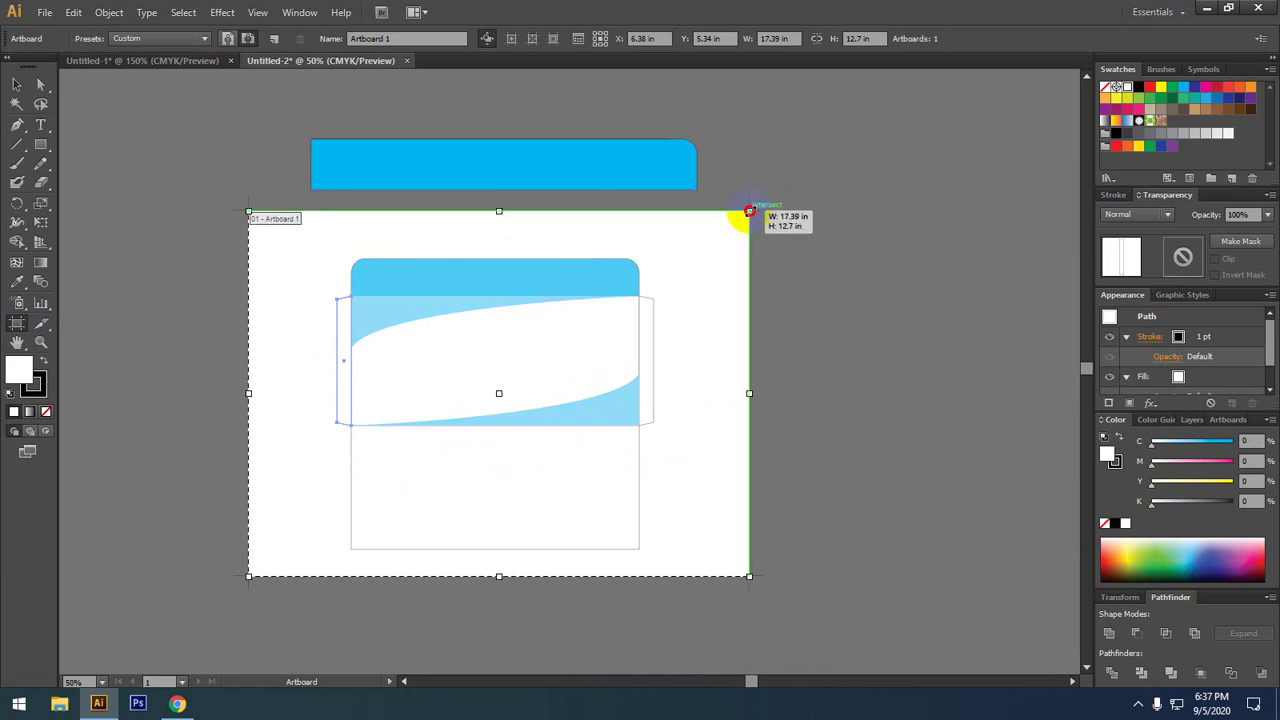
{"action": "left_click", "coordinate": [17, 85]}
{"action": "left_click_drag", "start_coordinate": [291, 491], "coordinate": [323, 394]}
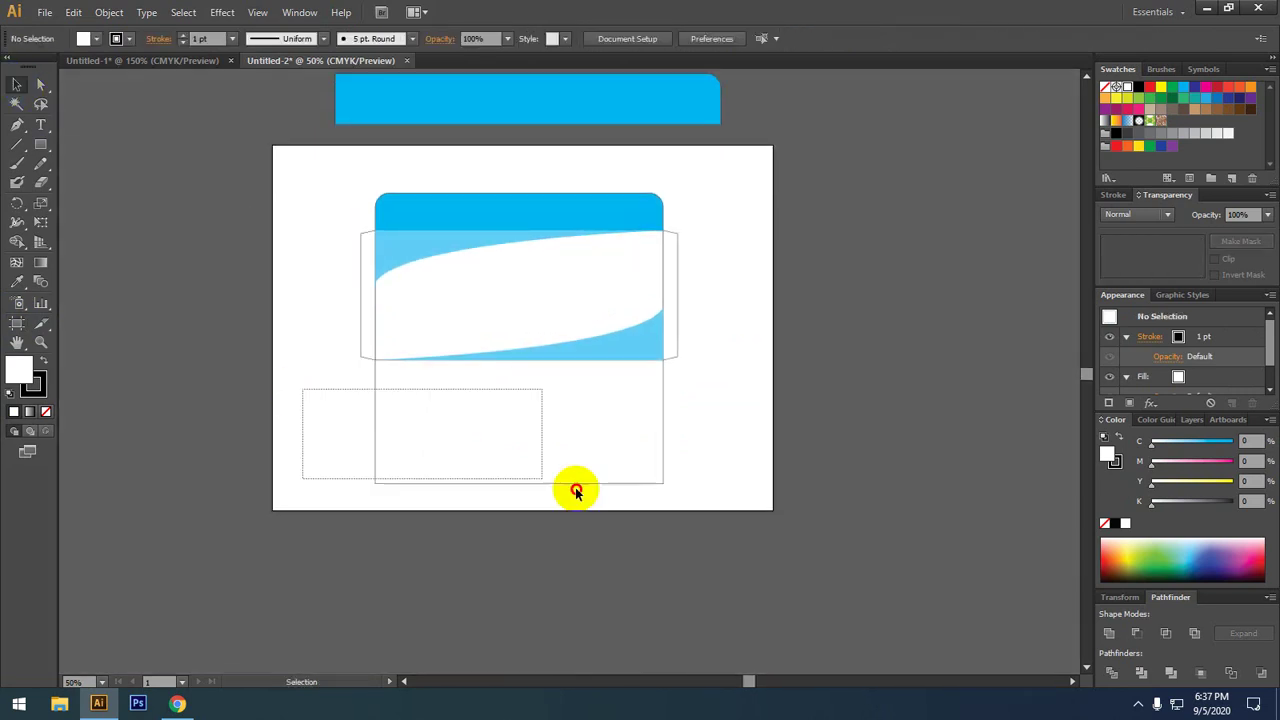
- Add the label "10 X 4.3" for the lower panel's size, enlarge it to about 61 pt and place it inside that panel
{"action": "left_click", "coordinate": [563, 451]}
{"action": "scroll", "coordinate": [568, 449], "scroll_direction": "up", "scroll_amount": 1}
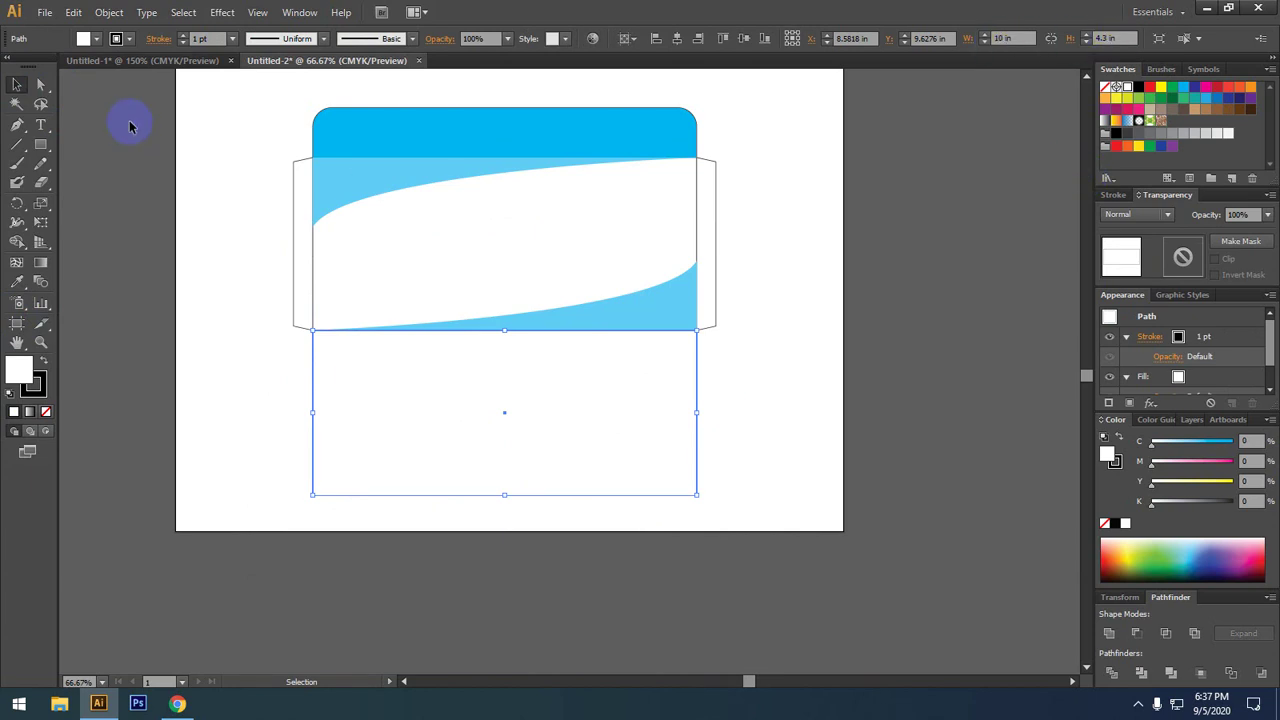
{"action": "left_click", "coordinate": [42, 128]}
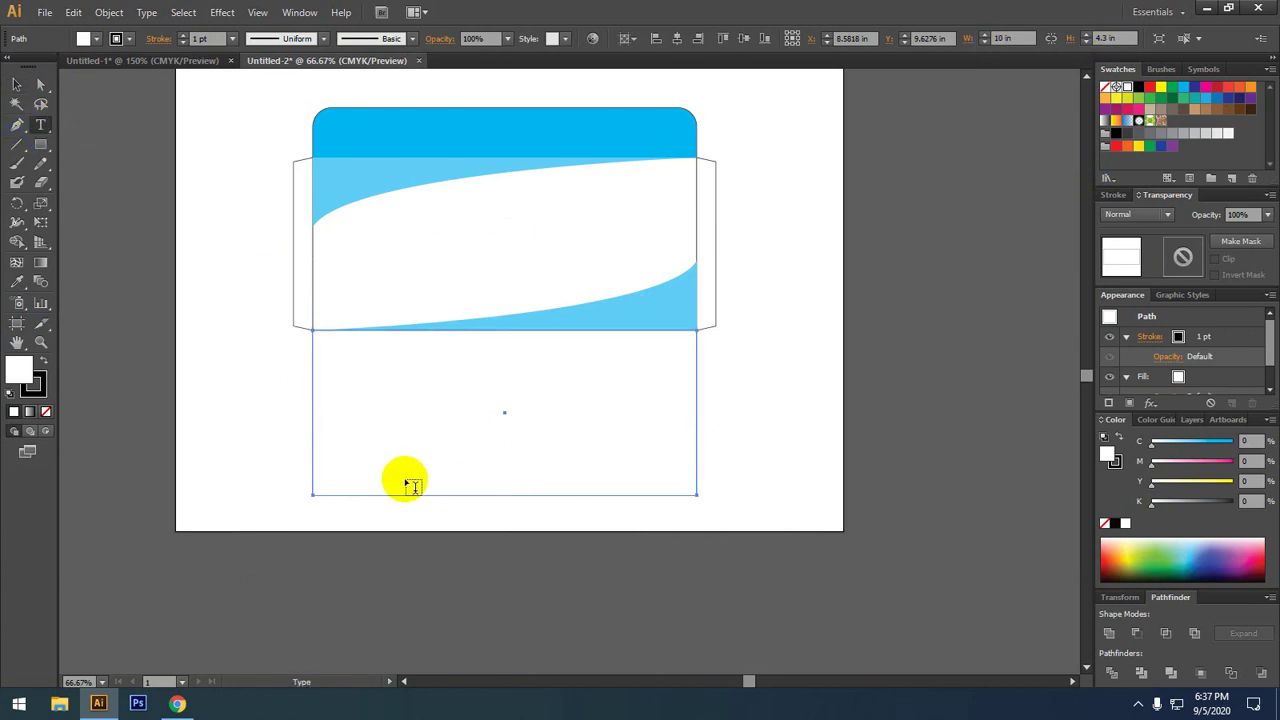
{"action": "left_click", "coordinate": [455, 525]}
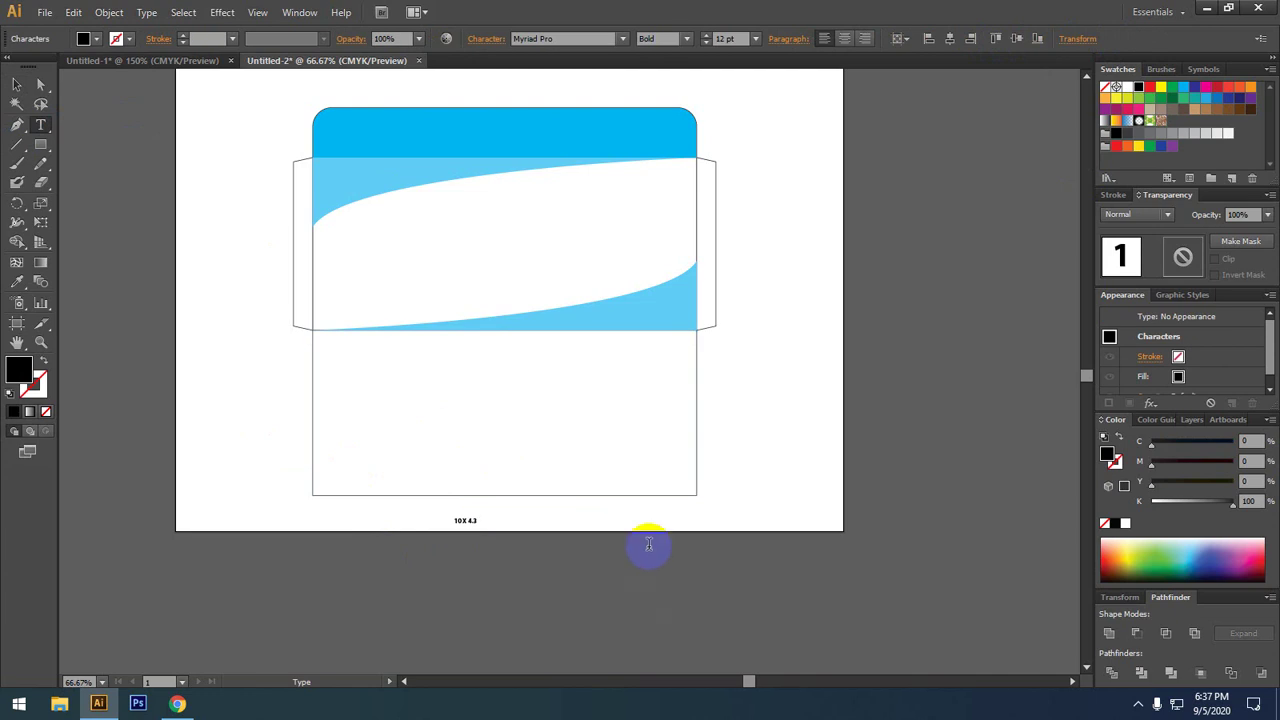
{"action": "left_click", "coordinate": [17, 84]}
{"action": "left_click", "coordinate": [468, 520]}
{"action": "left_click_drag", "start_coordinate": [475, 521], "coordinate": [535, 449]}
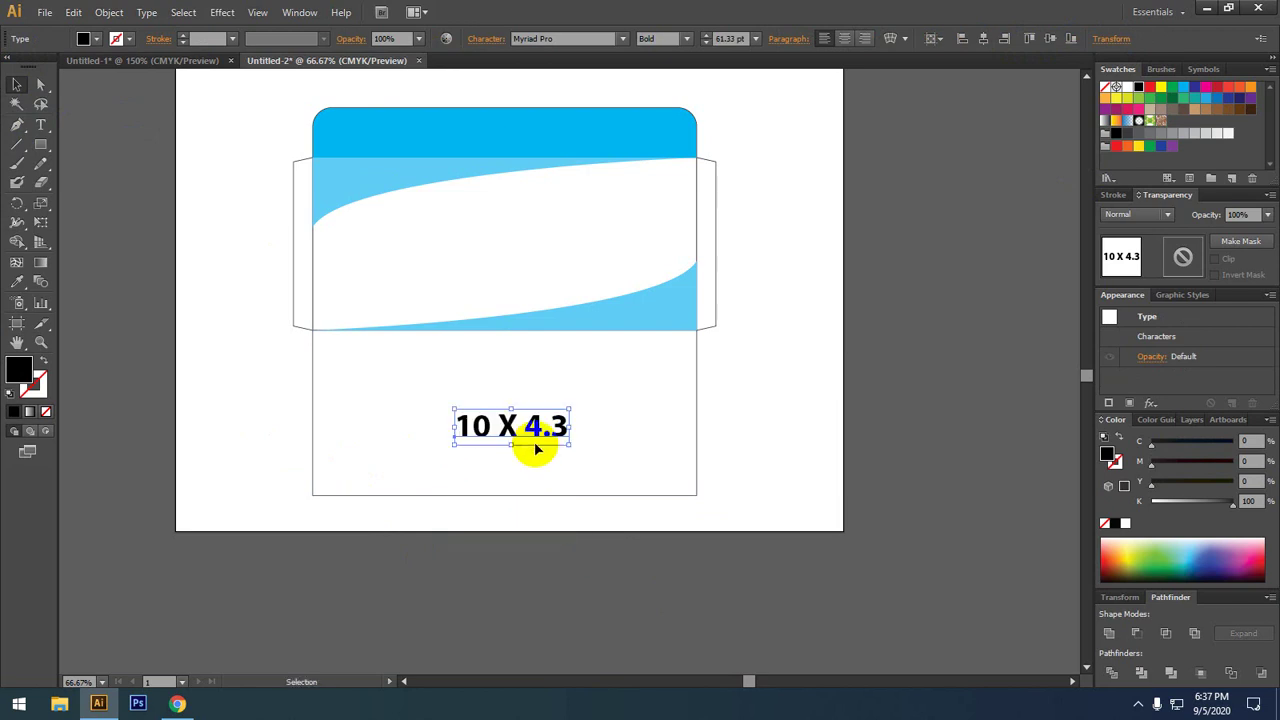
{"action": "left_click", "coordinate": [731, 400]}
- Add the label "0.5 x 4.5" for the right side flap, enlarge it to about 25 pt and set it vertically beside the flap
{"action": "scroll", "coordinate": [780, 477], "scroll_direction": "up", "scroll_amount": 2}
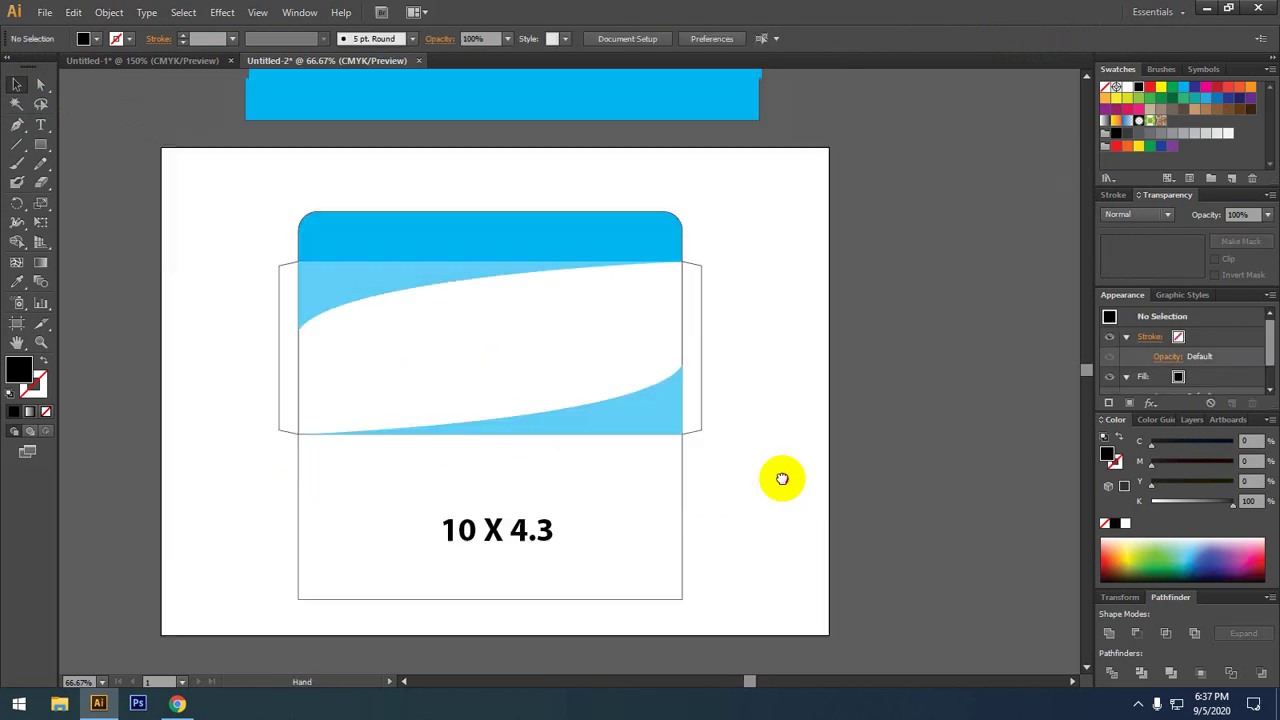
{"action": "left_click", "coordinate": [699, 366]}
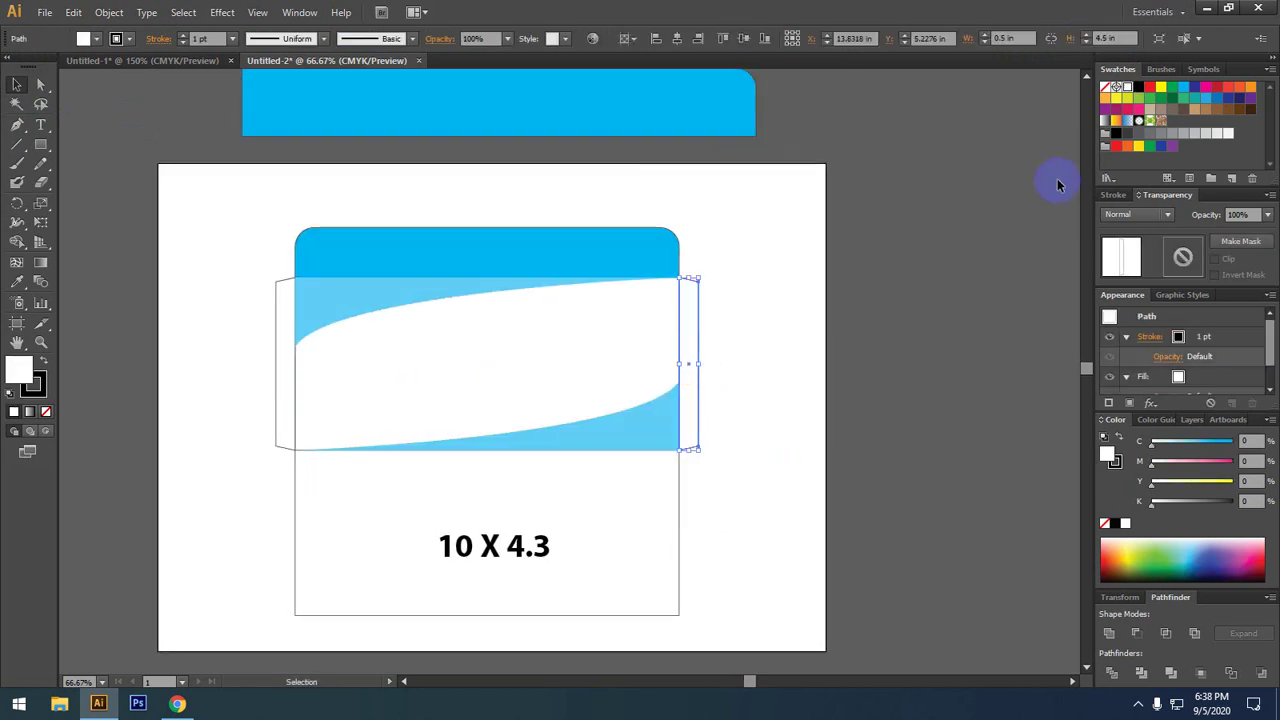
{"action": "left_click", "coordinate": [41, 124]}
{"action": "left_click", "coordinate": [744, 346]}
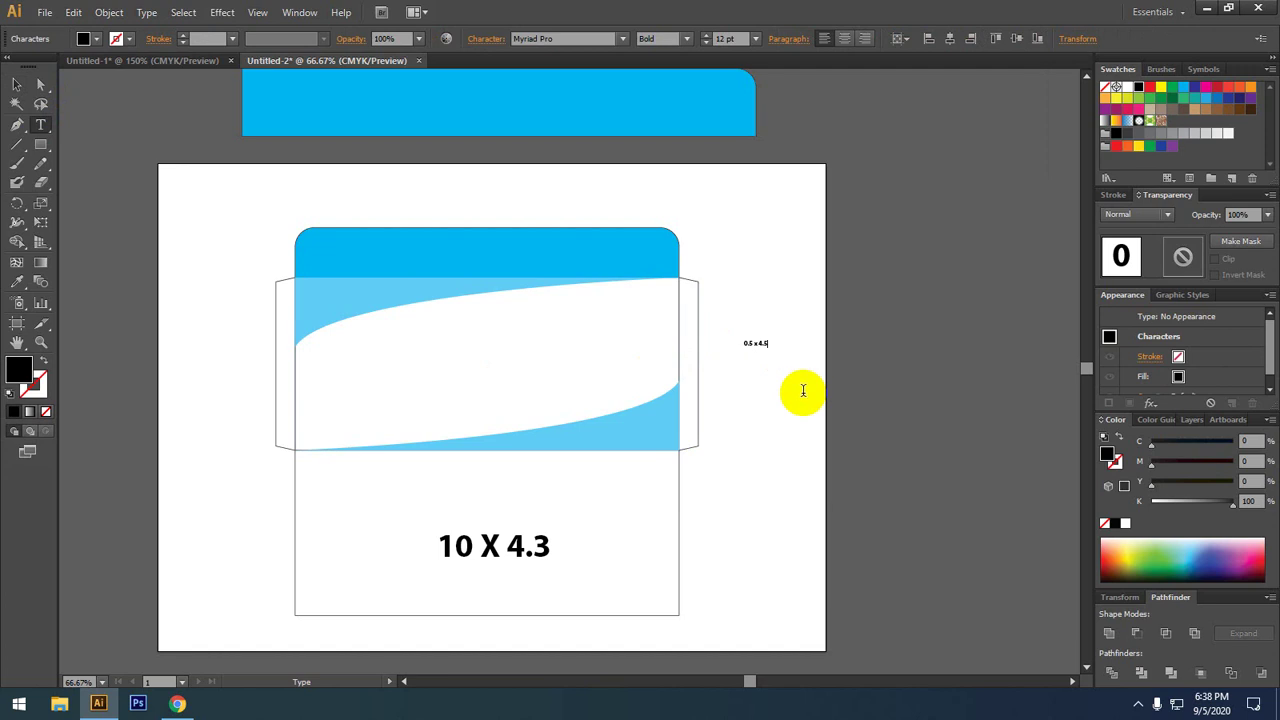
{"action": "type", "text": "0.5 x 4.5"}
{"action": "key", "text": "Escape"}
{"action": "left_click_drag", "start_coordinate": [773, 353], "coordinate": [715, 362]}
{"action": "left_click", "coordinate": [808, 350]}
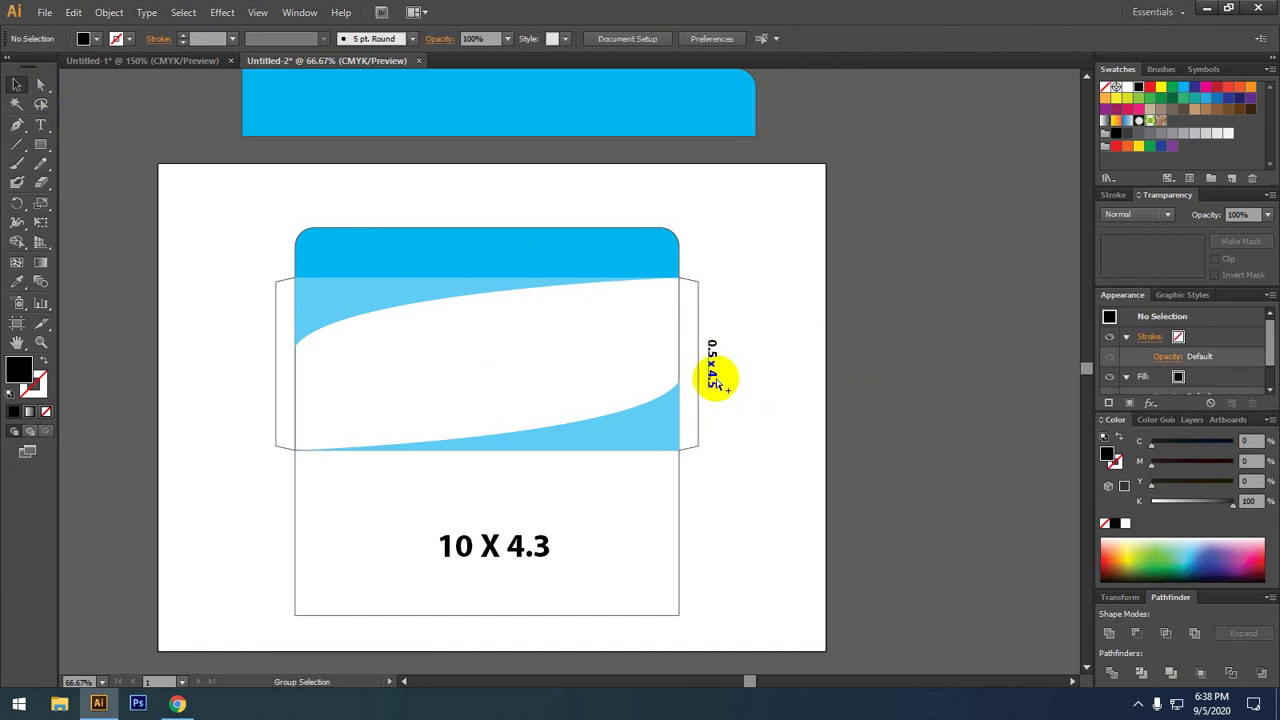
- Place a copy of the lower panel's size label in the middle of the upper panel, and change it to "10 X 4.5"
{"action": "left_click", "coordinate": [677, 314]}
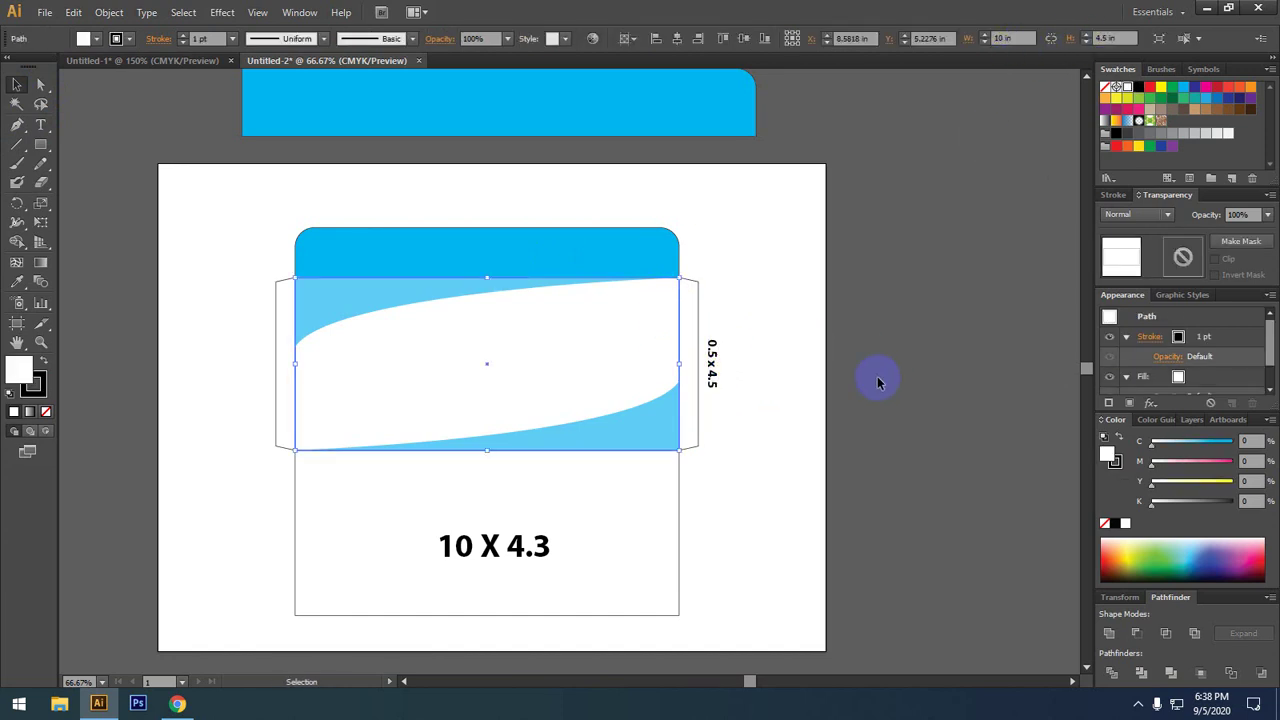
{"action": "left_click", "coordinate": [794, 477]}
{"action": "left_click_drag", "start_coordinate": [490, 545], "coordinate": [473, 368]}
{"action": "double_click", "coordinate": [512, 380]}
{"action": "left_click_drag", "start_coordinate": [569, 375], "coordinate": [540, 379]}
{"action": "type", "text": "5"}
{"action": "left_click", "coordinate": [17, 84]}
{"action": "left_click", "coordinate": [63, 200]}
{"action": "left_click_drag", "start_coordinate": [258, 362], "coordinate": [316, 376]}
{"action": "left_click_drag", "start_coordinate": [535, 388], "coordinate": [540, 380]}
- Place a copy of the upper panel's size label above the rounded top flap, and change it to "10 X 1.3"
{"action": "left_click", "coordinate": [528, 251]}
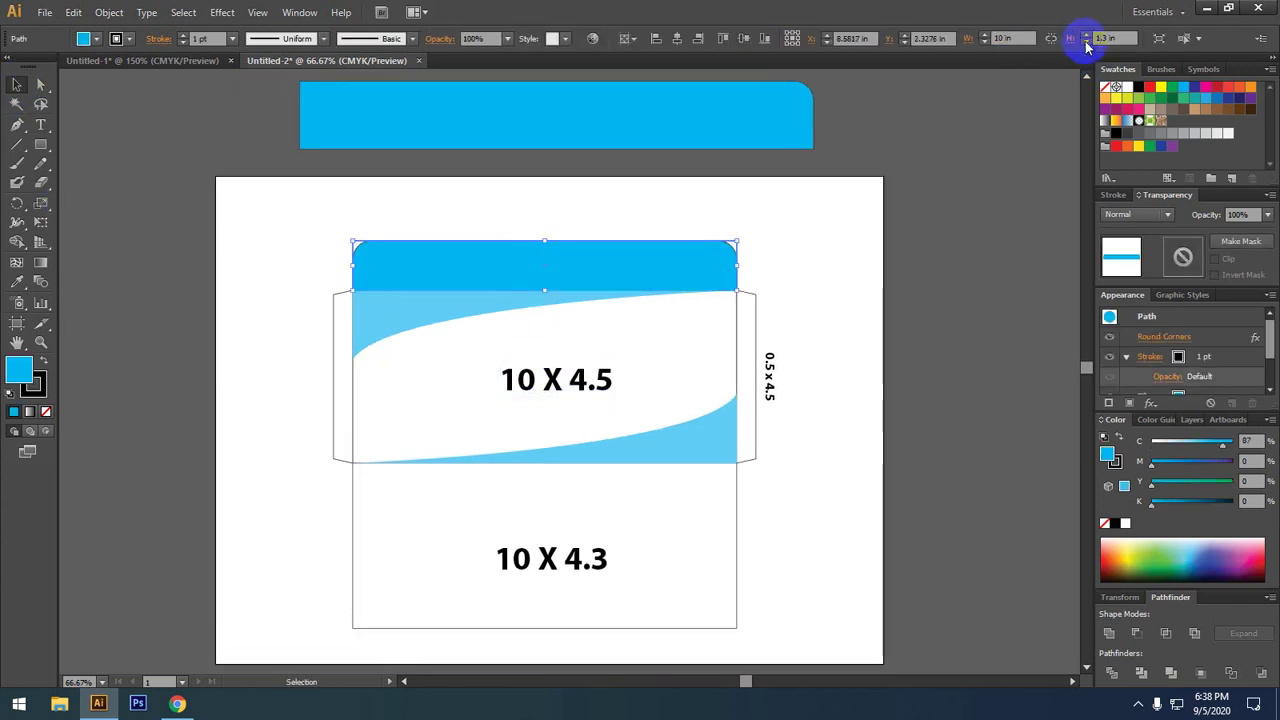
{"action": "left_click", "coordinate": [846, 337]}
{"action": "left_click_drag", "start_coordinate": [543, 374], "coordinate": [700, 220]}
{"action": "double_click", "coordinate": [568, 222]}
{"action": "type", "text": "1.3"}
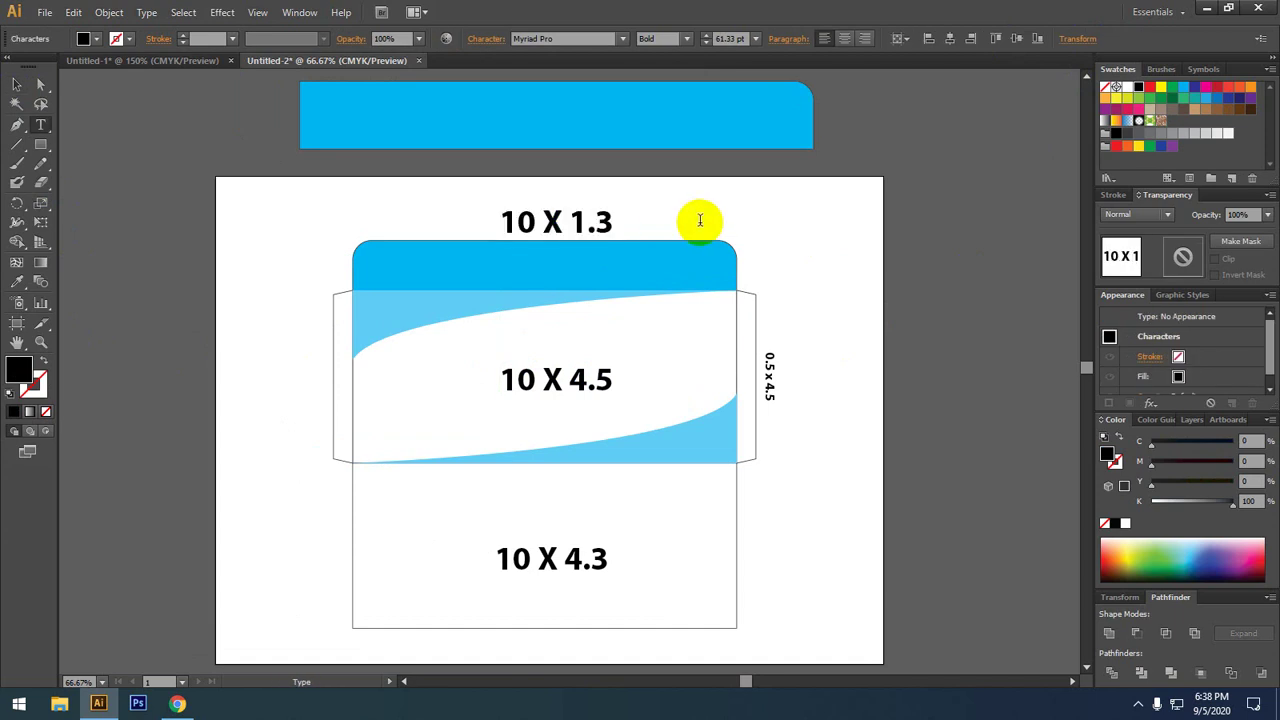
{"action": "left_click", "coordinate": [16, 87]}
- Copy the vertical "0.5 x 4.5" label beside the left side flap, and centre the "10 X 4.3" label in the lower panel
{"action": "left_click_drag", "start_coordinate": [771, 386], "coordinate": [323, 428]}
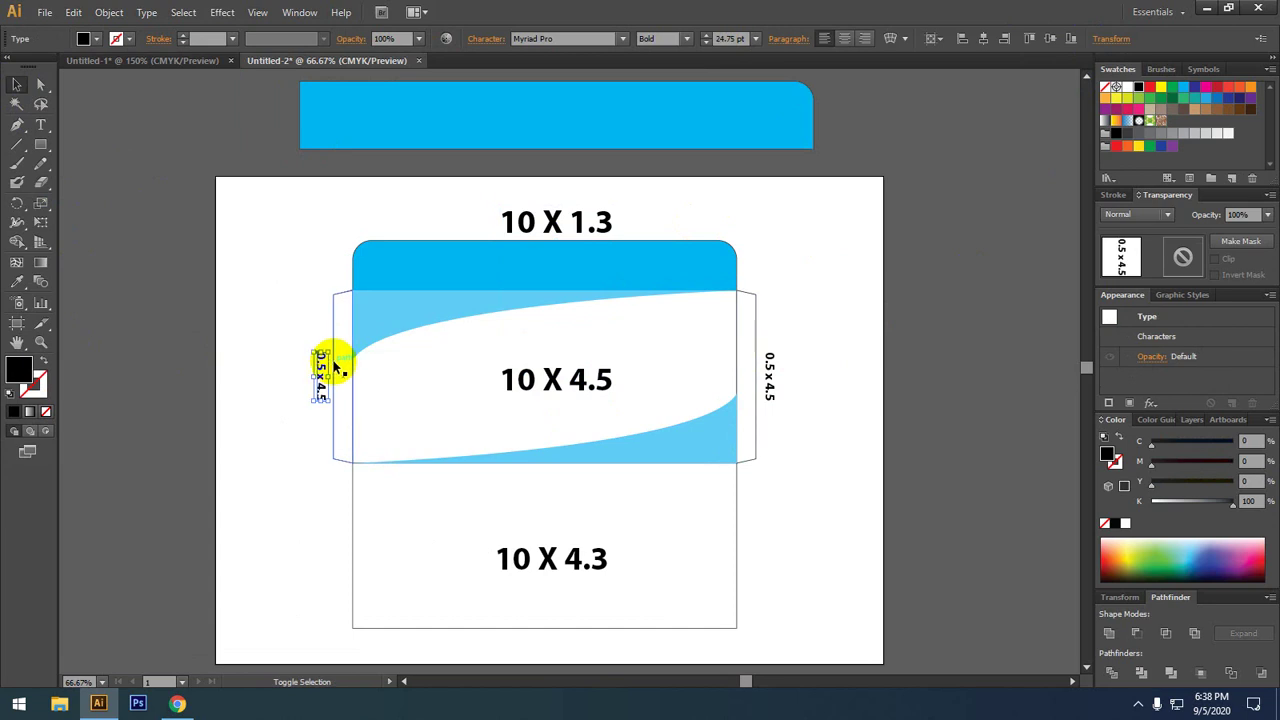
{"action": "left_click", "coordinate": [294, 340]}
{"action": "mouse_move", "coordinate": [294, 340]}
{"action": "left_mouse_down"}
{"action": "mouse_move", "coordinate": [286, 366]}
{"action": "mouse_move", "coordinate": [295, 322]}
{"action": "left_mouse_up"}
{"action": "left_click_drag", "start_coordinate": [583, 540], "coordinate": [577, 530]}
{"action": "left_click", "coordinate": [752, 497]}
- Examine the left side flap's slanted upper and lower corners up close
{"action": "scroll", "coordinate": [331, 257], "scroll_direction": "up", "scroll_amount": 4}
{"action": "left_click", "coordinate": [335, 334]}
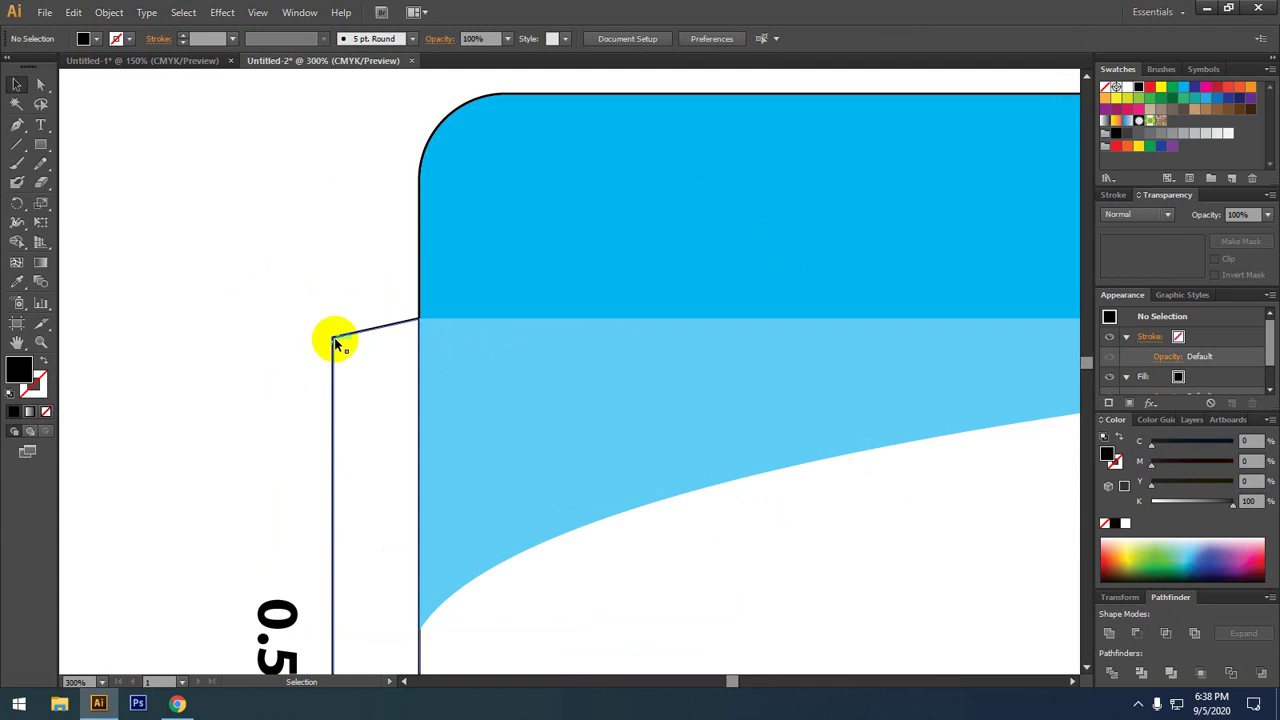
{"action": "left_click_drag", "start_coordinate": [338, 343], "coordinate": [335, 339]}
{"action": "left_click", "coordinate": [326, 306]}
{"action": "left_click_drag", "start_coordinate": [293, 268], "coordinate": [370, 394]}
{"action": "left_click_drag", "start_coordinate": [290, 290], "coordinate": [449, 491]}
{"action": "scroll", "coordinate": [443, 223], "scroll_direction": "down", "scroll_amount": 10}
{"action": "scroll", "coordinate": [443, 223], "scroll_direction": "left", "scroll_amount": 2}
{"action": "scroll", "coordinate": [380, 420], "scroll_direction": "down", "scroll_amount": 2}
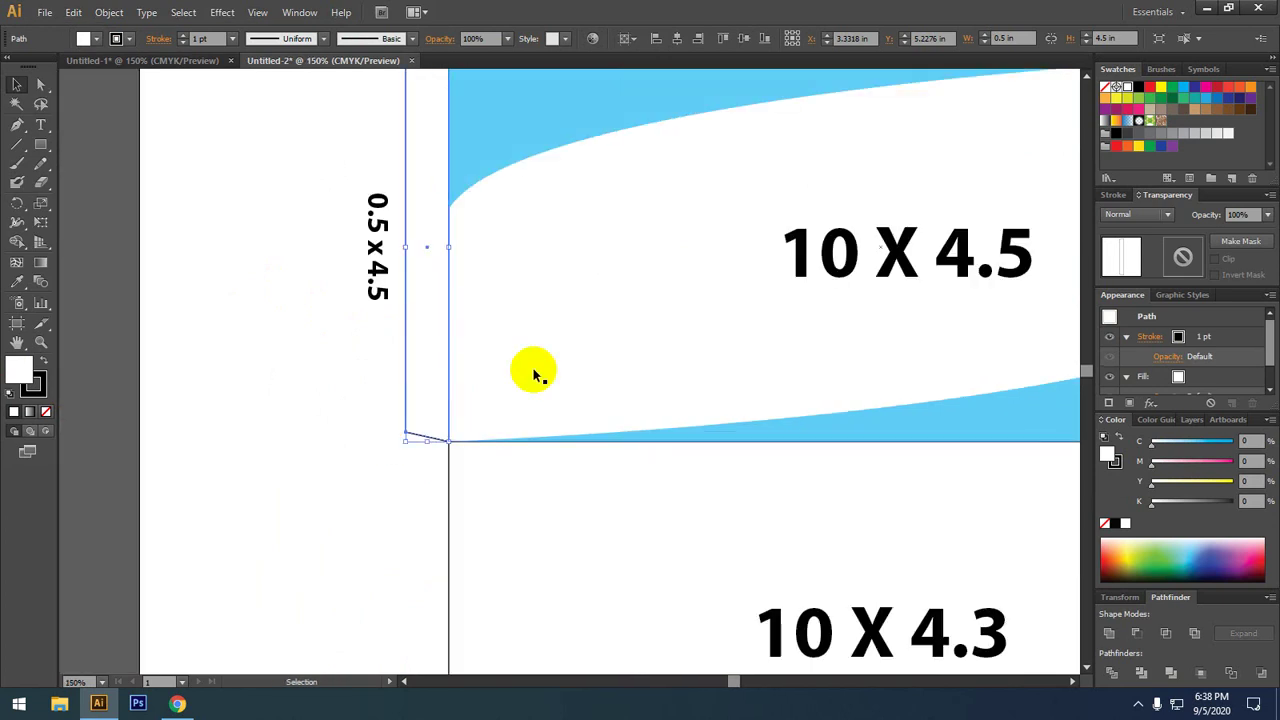
{"action": "scroll", "coordinate": [531, 371], "scroll_direction": "right", "scroll_amount": 5}
{"action": "scroll", "coordinate": [380, 368], "scroll_direction": "down", "scroll_amount": 1}
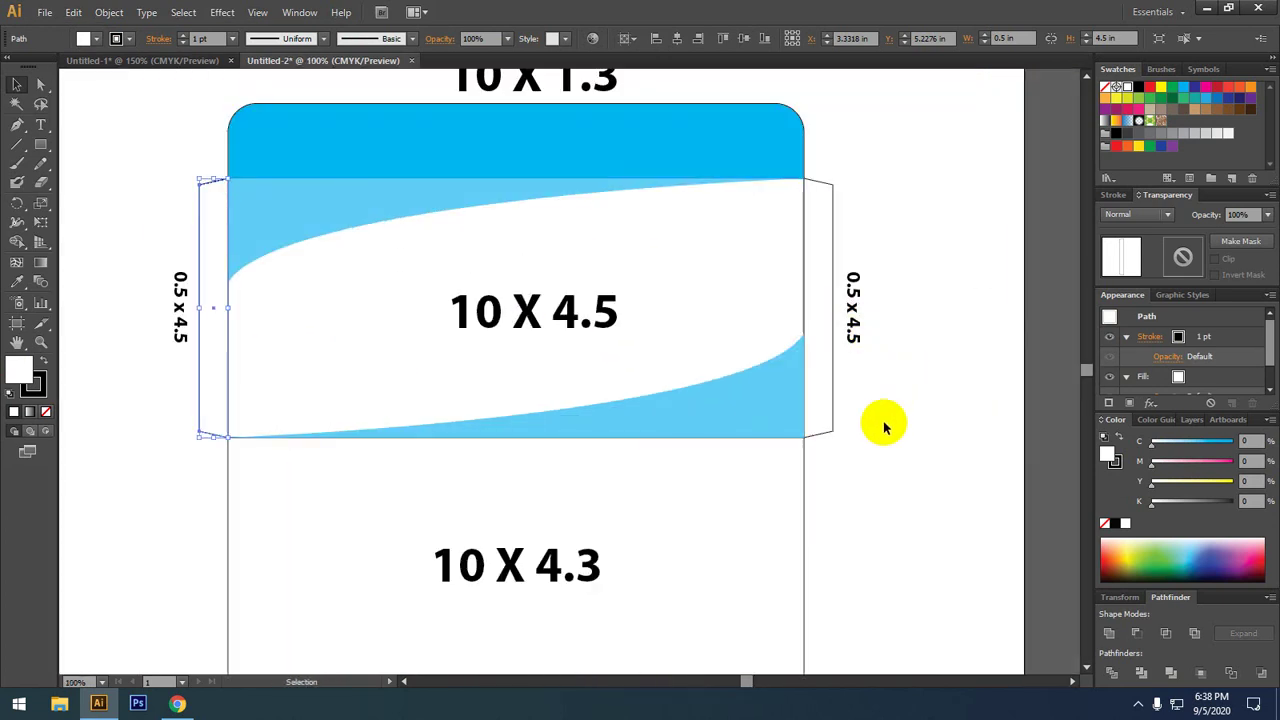
{"action": "left_click", "coordinate": [879, 476]}
{"action": "left_click_drag", "start_coordinate": [855, 463], "coordinate": [912, 501]}
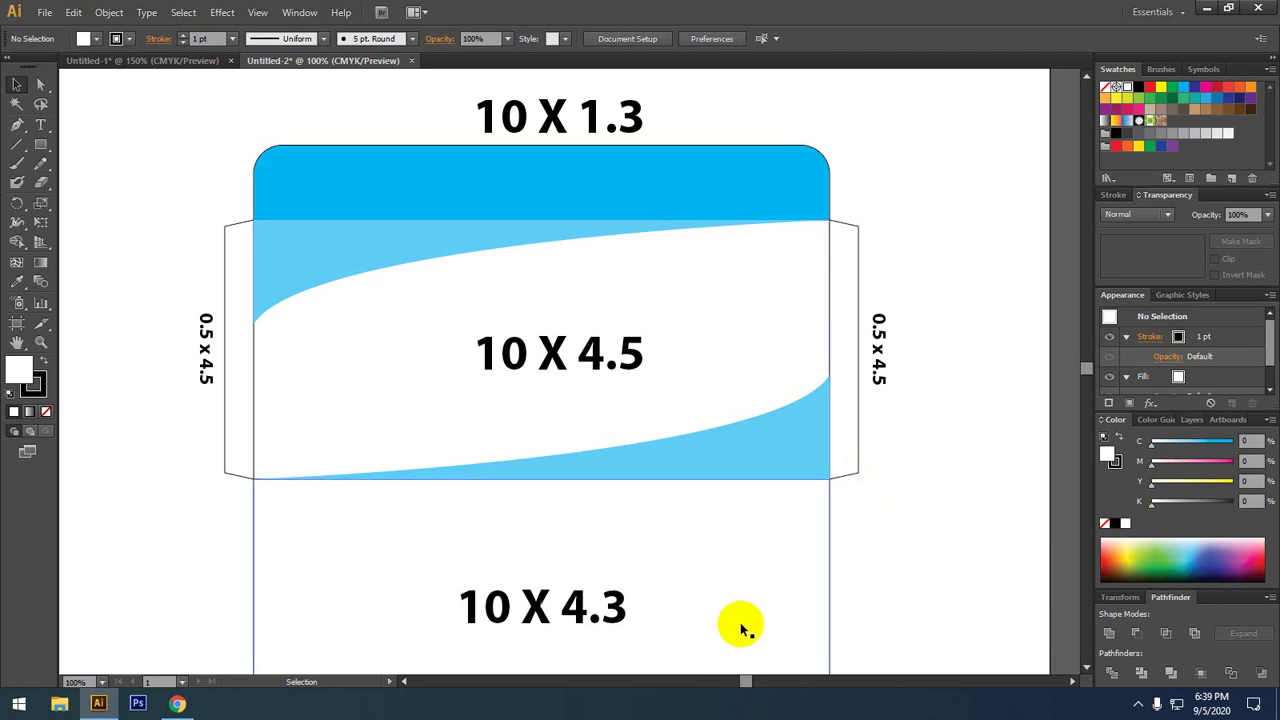
{"action": "left_click_drag", "start_coordinate": [894, 577], "coordinate": [902, 542]}
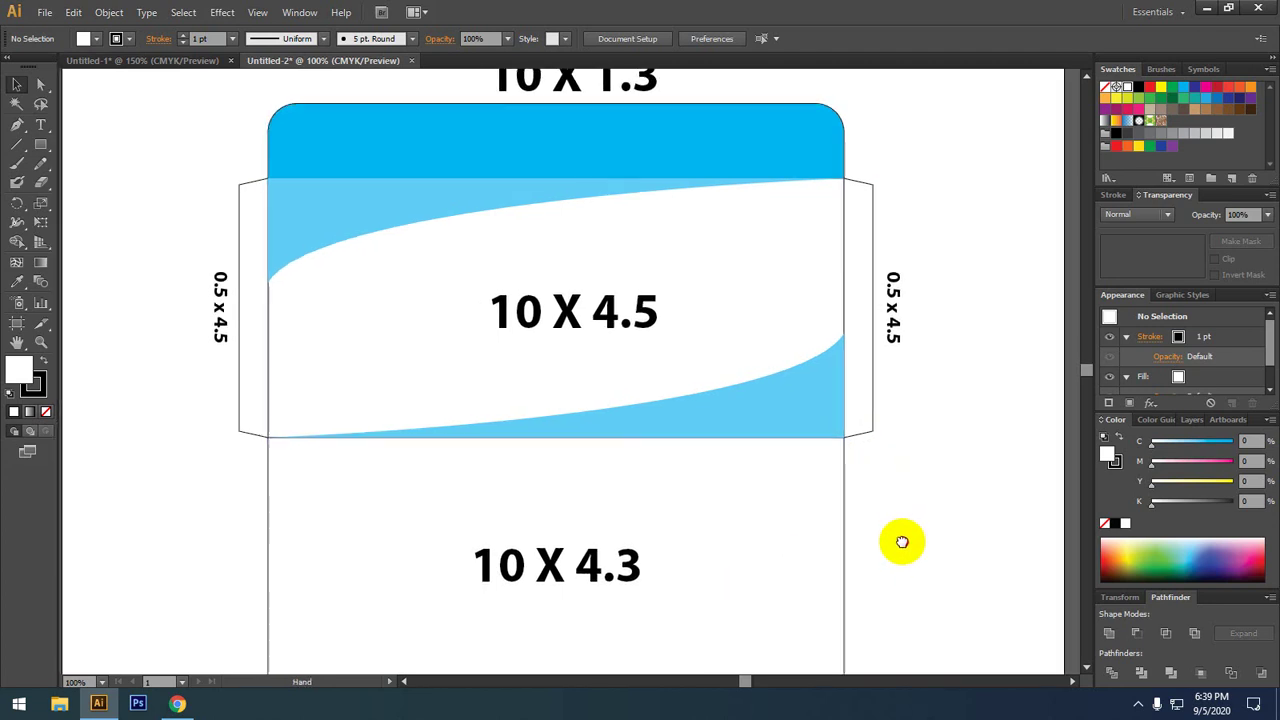
{"action": "right_click", "coordinate": [794, 429]}
{"action": "left_click", "coordinate": [975, 388]}
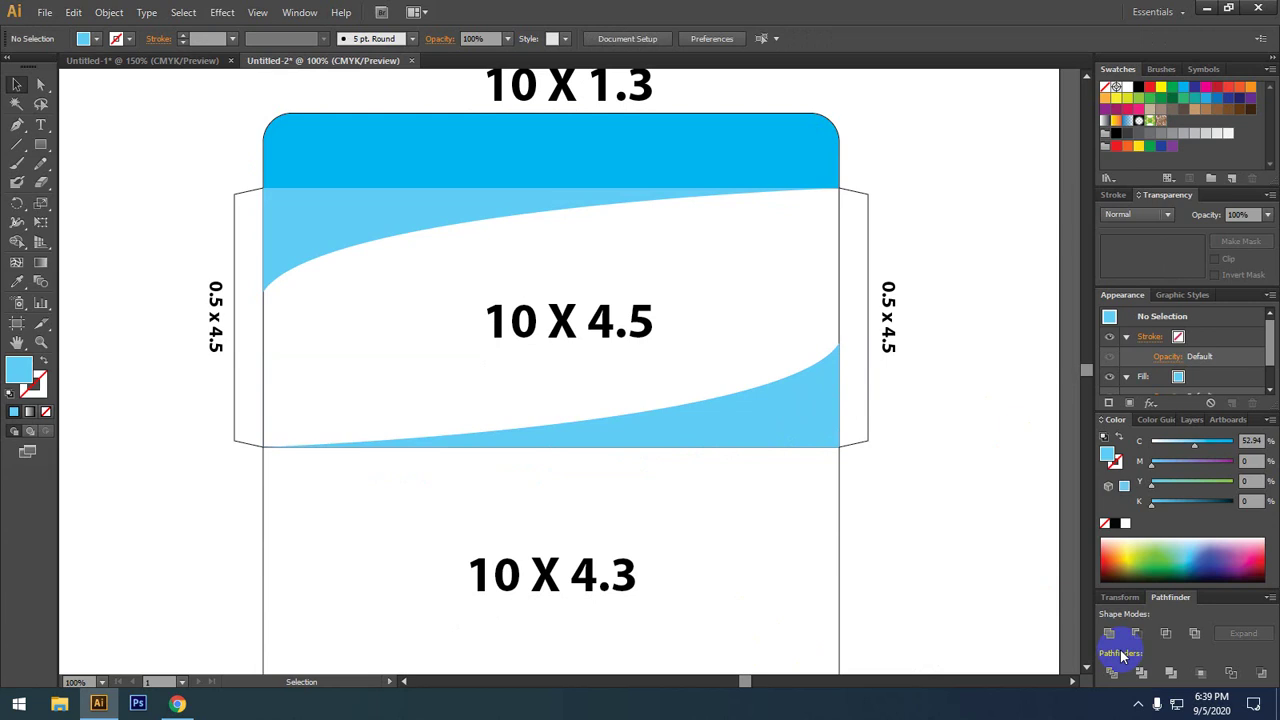